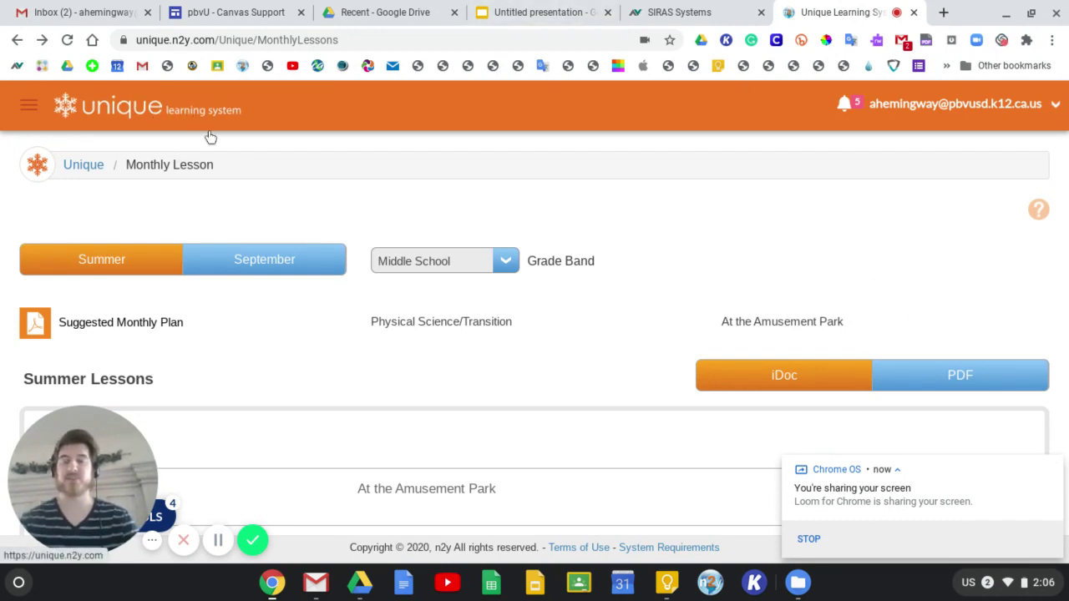
- Show the September lessons in Unique Learning System as PDFs instead of iDoc
scroll(511, 195, "down", 1)
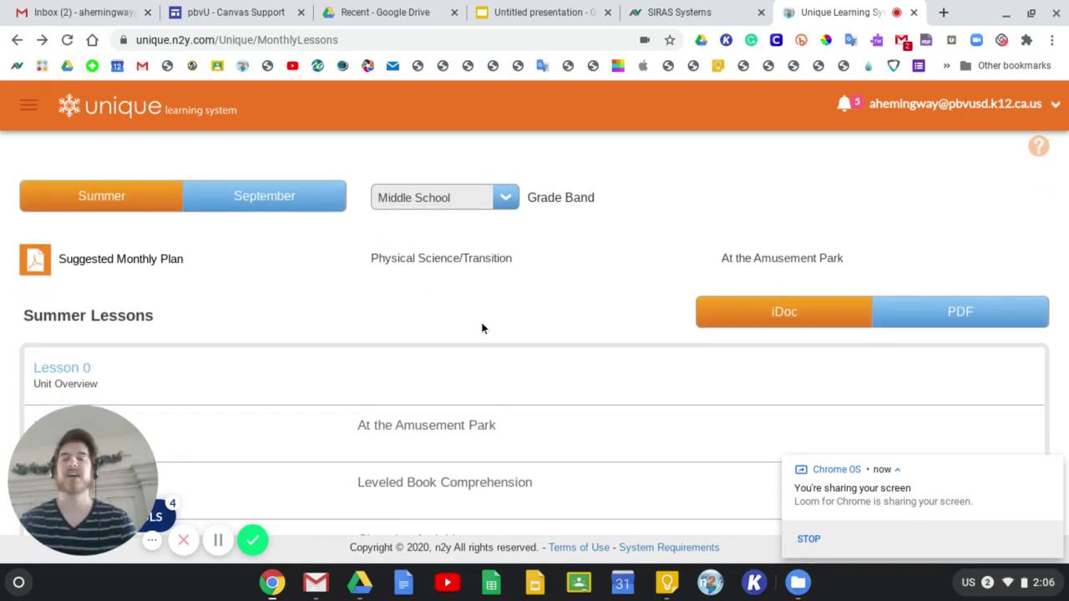
scroll(482, 328, "up", 1)
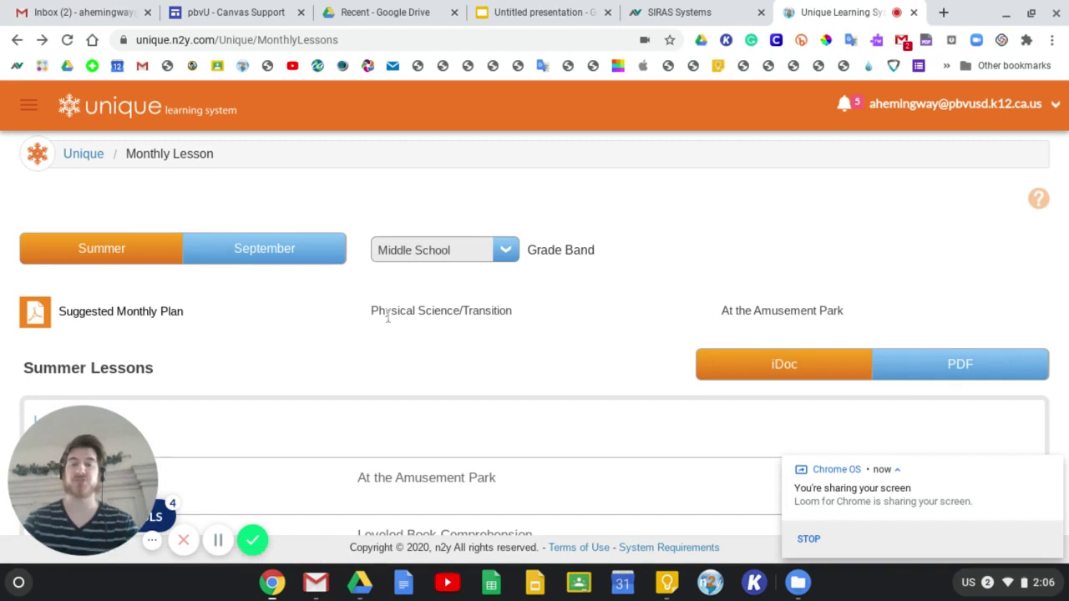
left_click(250, 249)
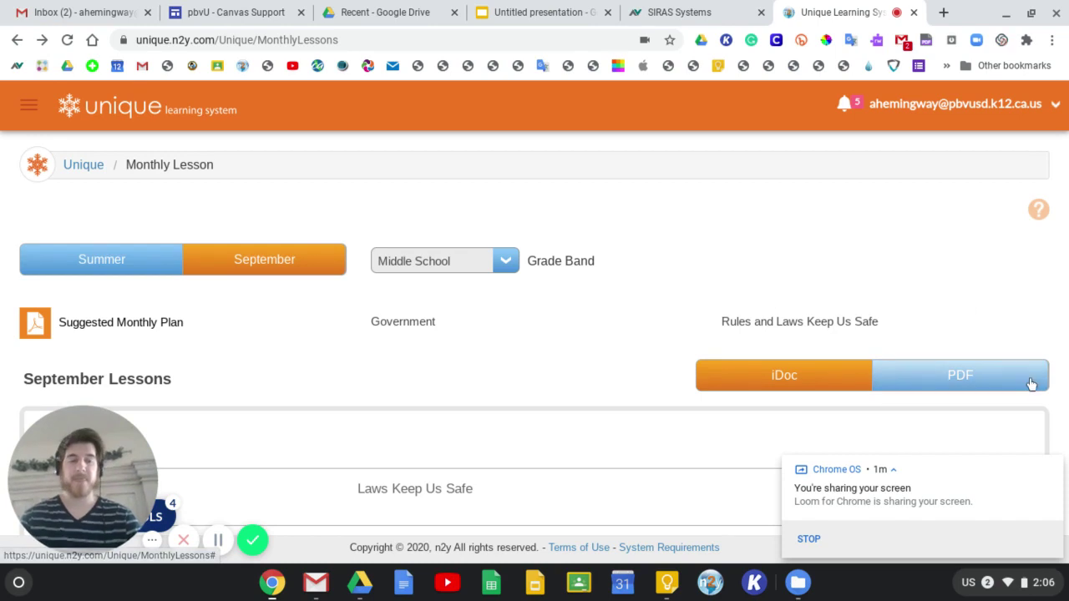
scroll(687, 234, "down", 3)
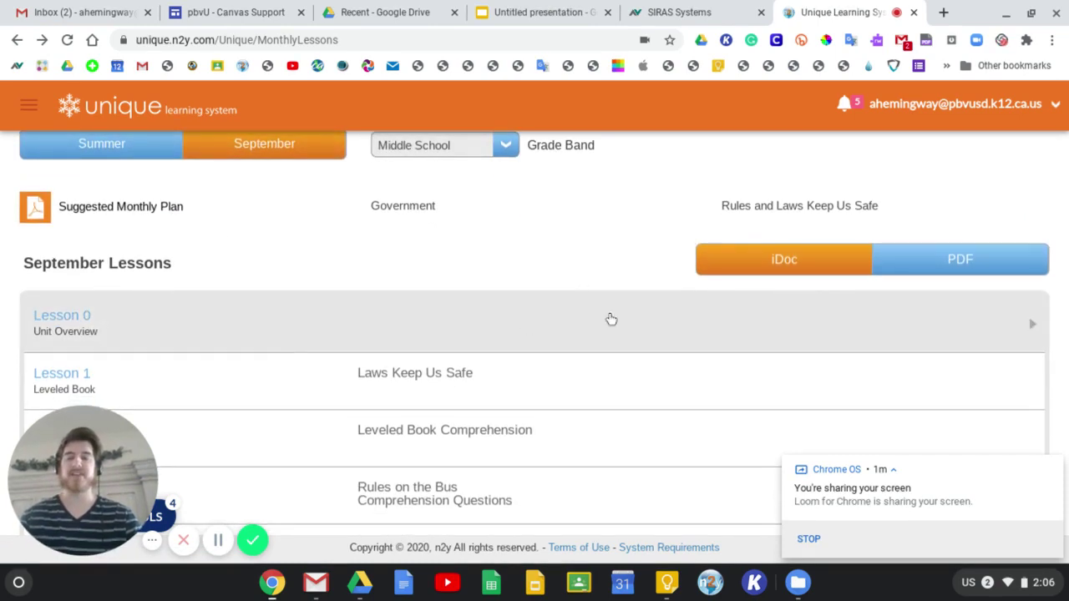
left_click(976, 269)
- Open Lesson 15, 'Rules and Laws All Around', as lesson_15.pdf
scroll(728, 262, "down", 3)
scroll(638, 240, "down", 2)
scroll(638, 241, "down", 5)
scroll(535, 242, "down", 2)
left_click(431, 281)
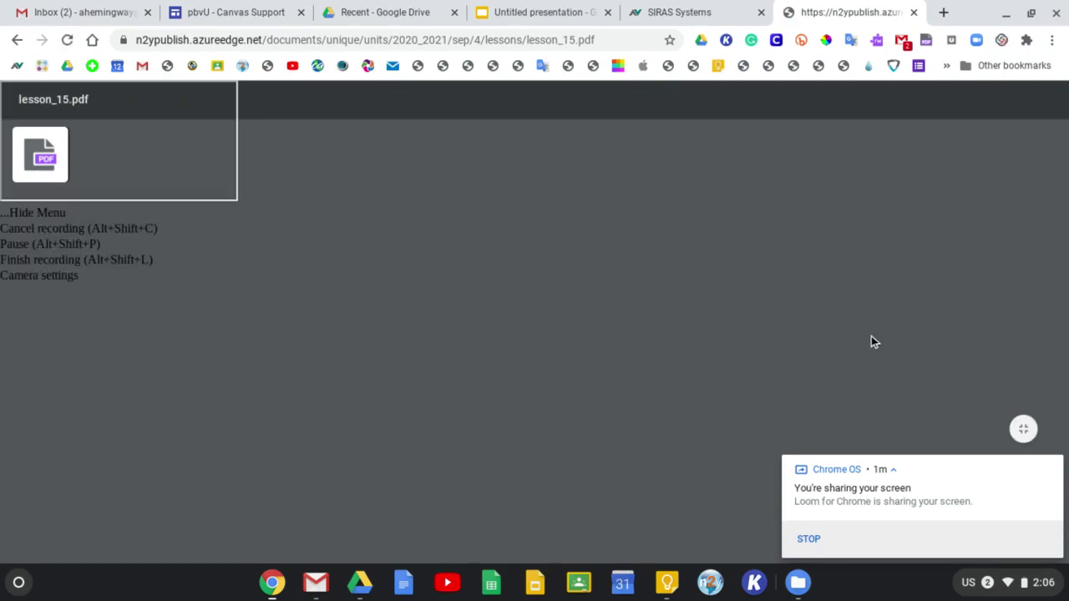
- Scroll lesson_15.pdf past the vocabulary cards and game board to the word cards on page 16
scroll(661, 337, "down", 5)
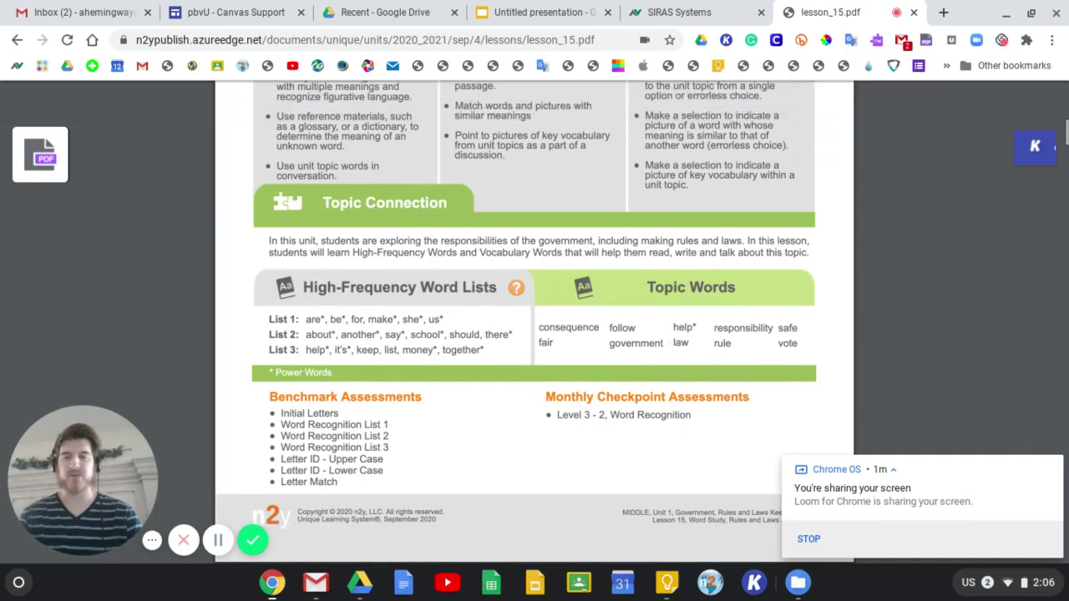
scroll(502, 279, "down", 10)
scroll(556, 328, "up", 3)
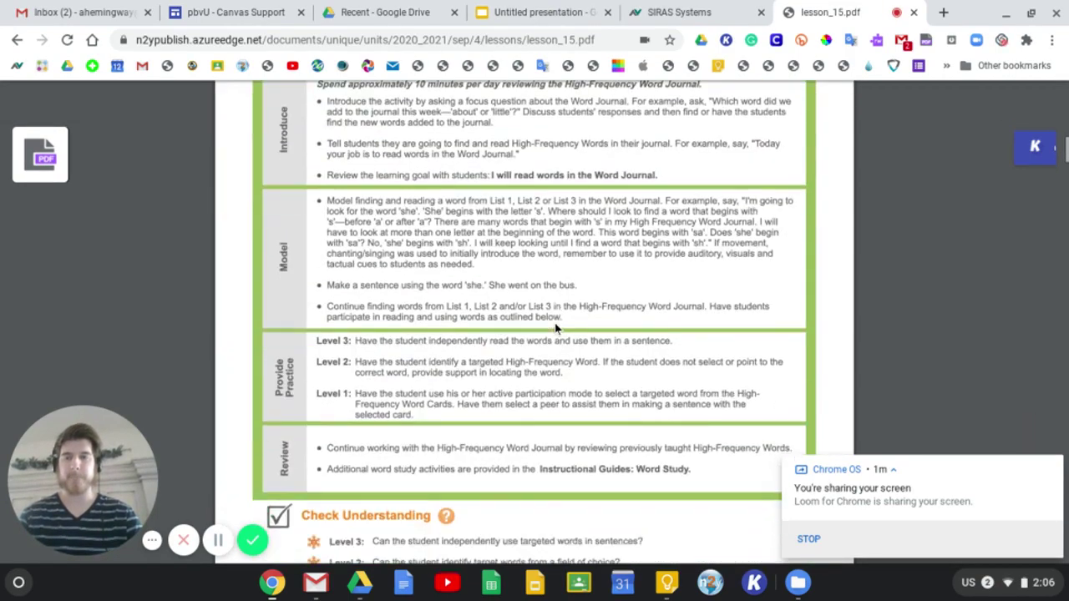
scroll(556, 328, "down", 1)
scroll(556, 328, "down", 15)
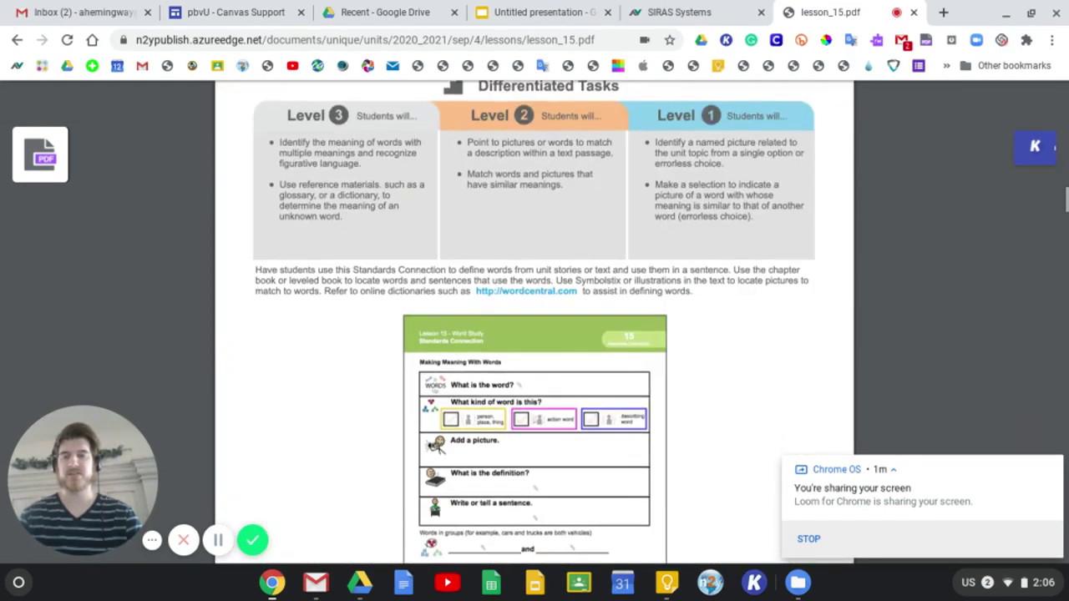
scroll(535, 329, "down", 10)
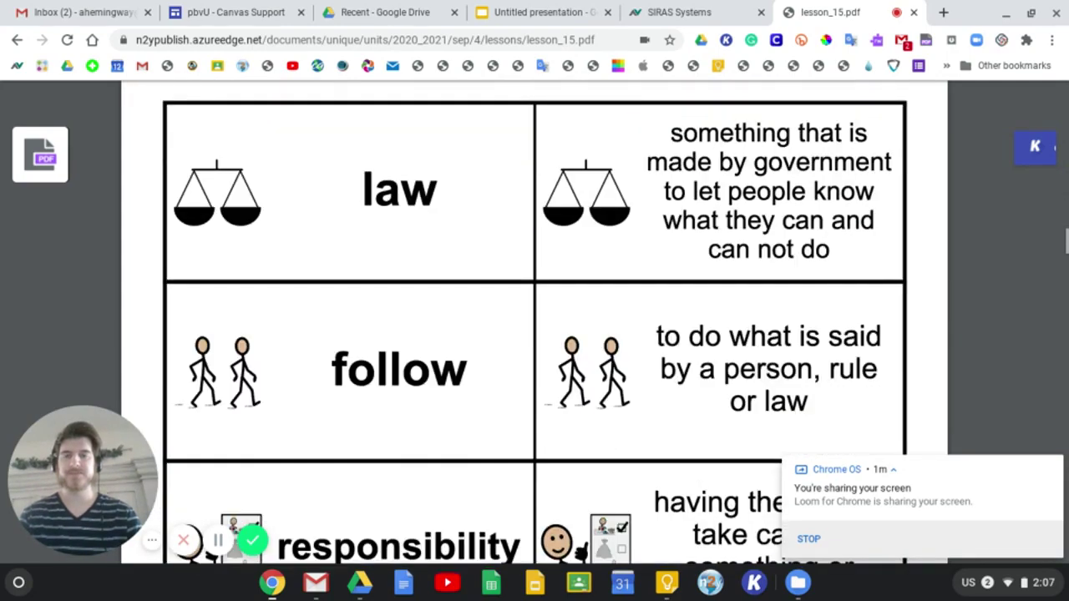
scroll(534, 328, "down", 9)
scroll(534, 328, "up", 6)
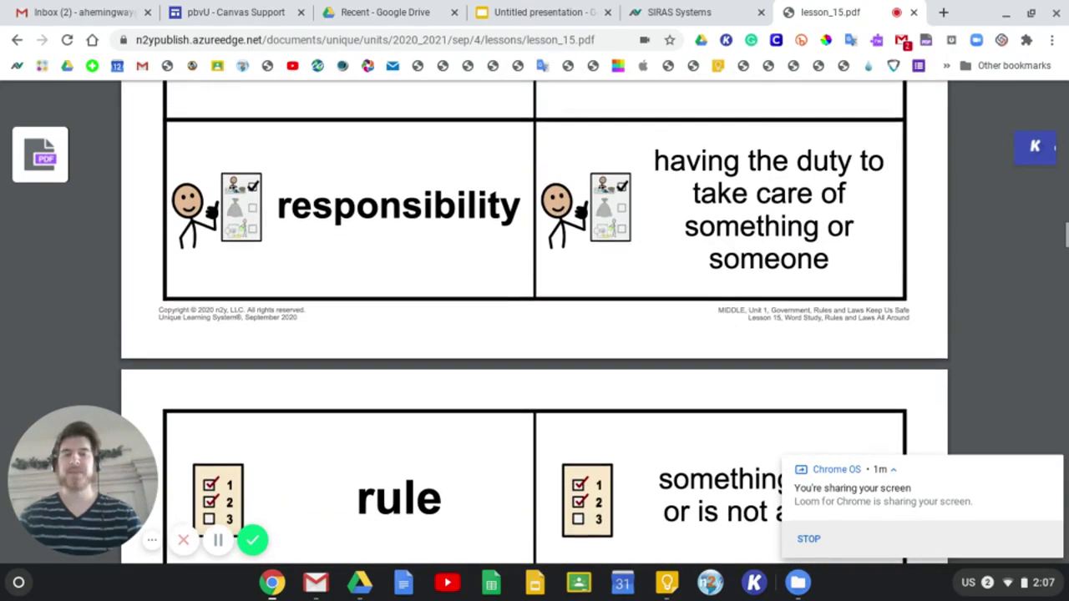
scroll(547, 372, "down", 8)
scroll(547, 373, "up", 6)
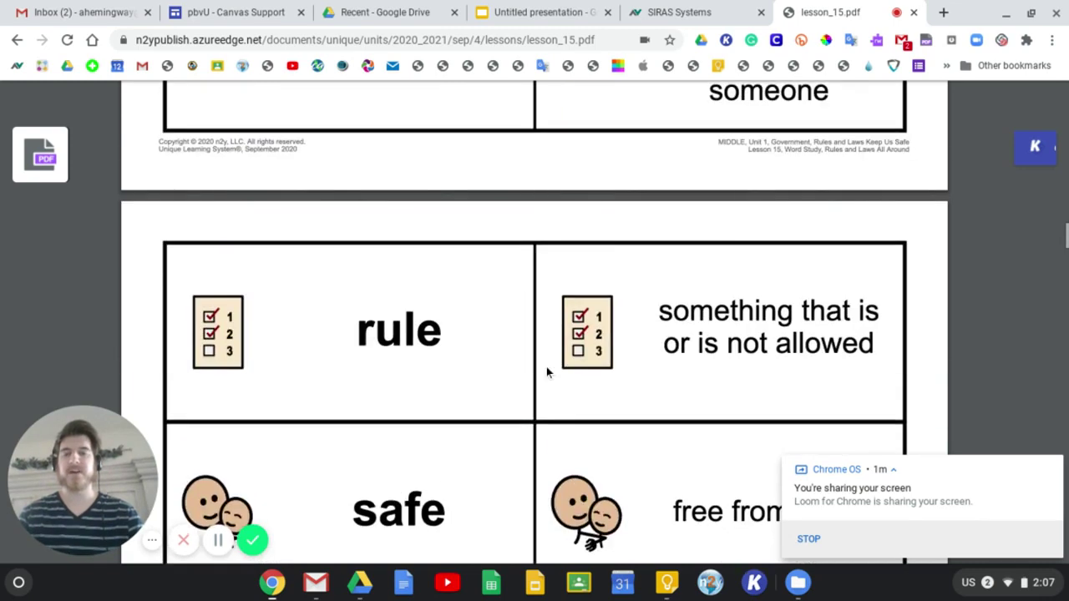
scroll(546, 370, "up", 2)
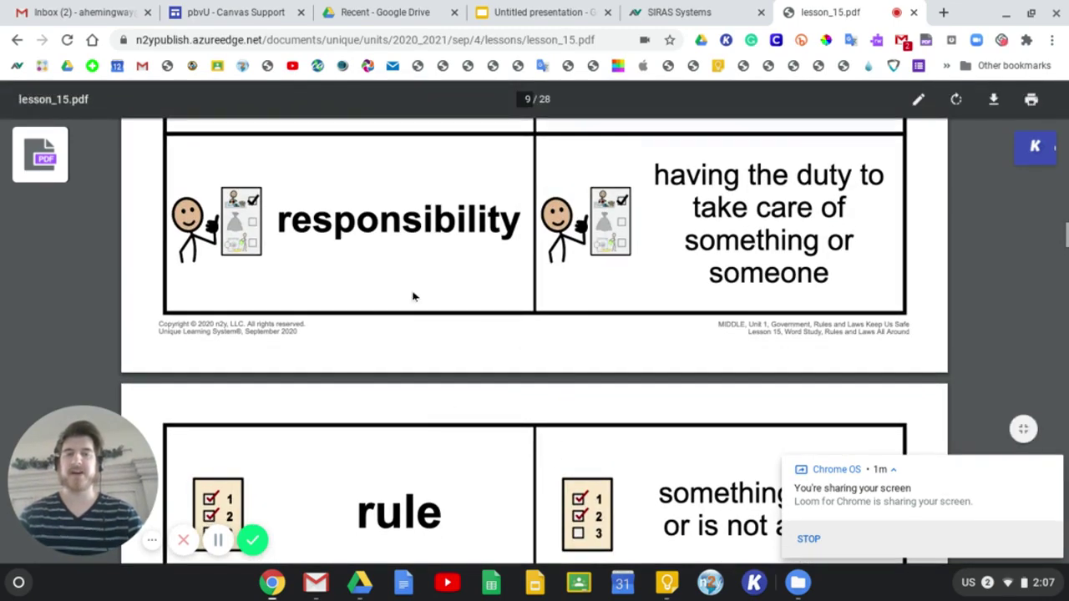
scroll(478, 357, "down", 10)
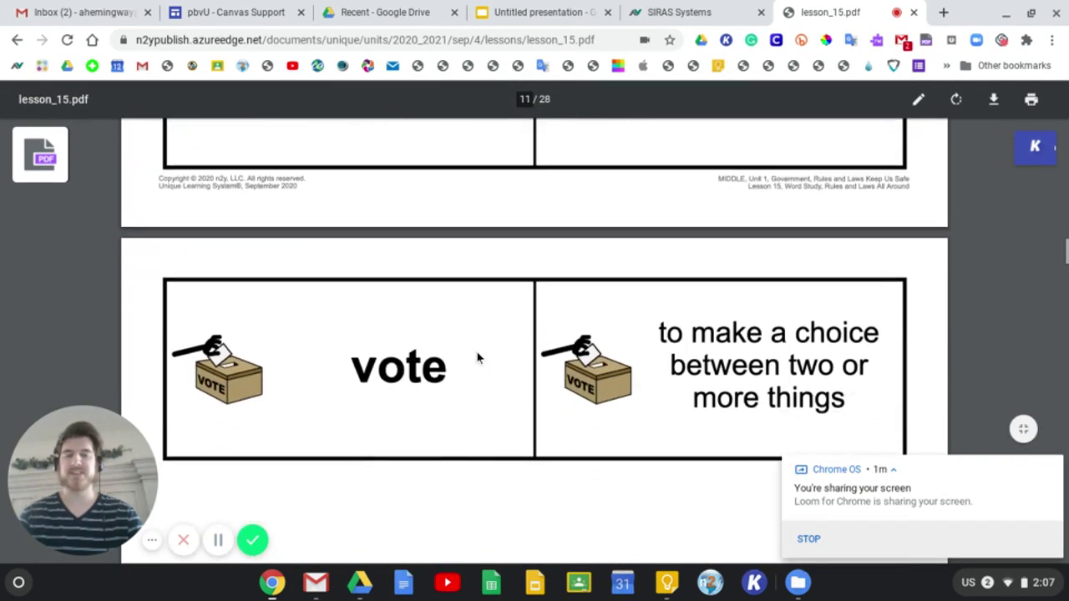
scroll(478, 358, "down", 10)
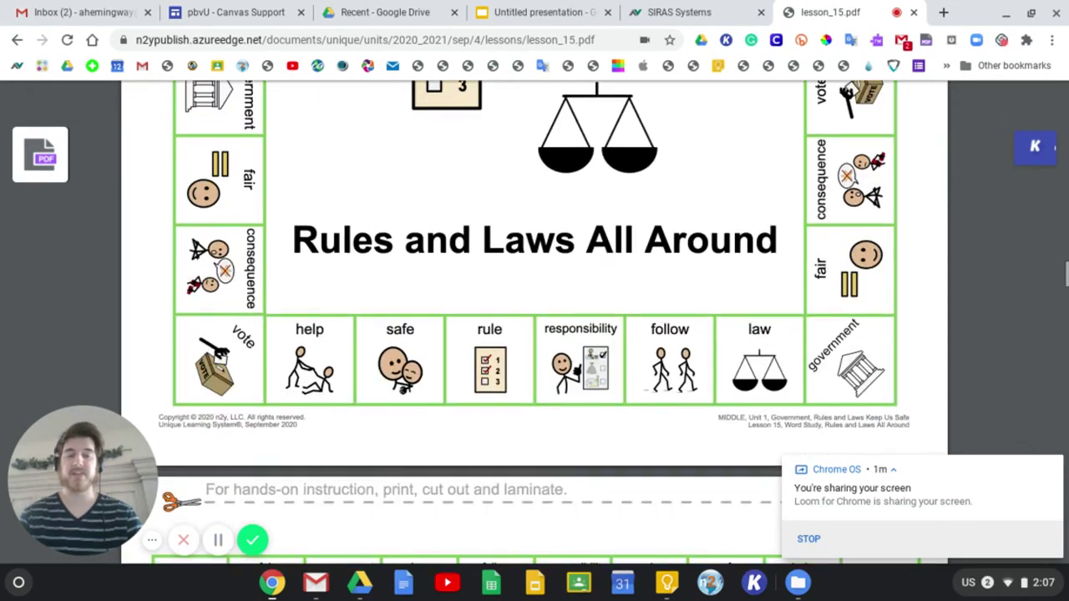
scroll(535, 334, "down", 10)
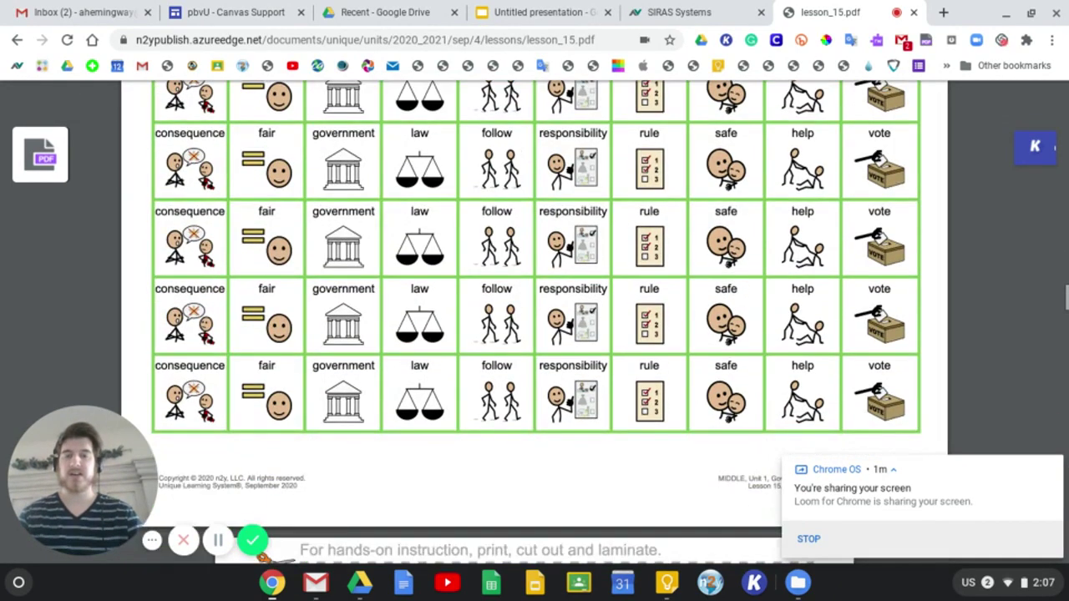
scroll(534, 334, "down", 10)
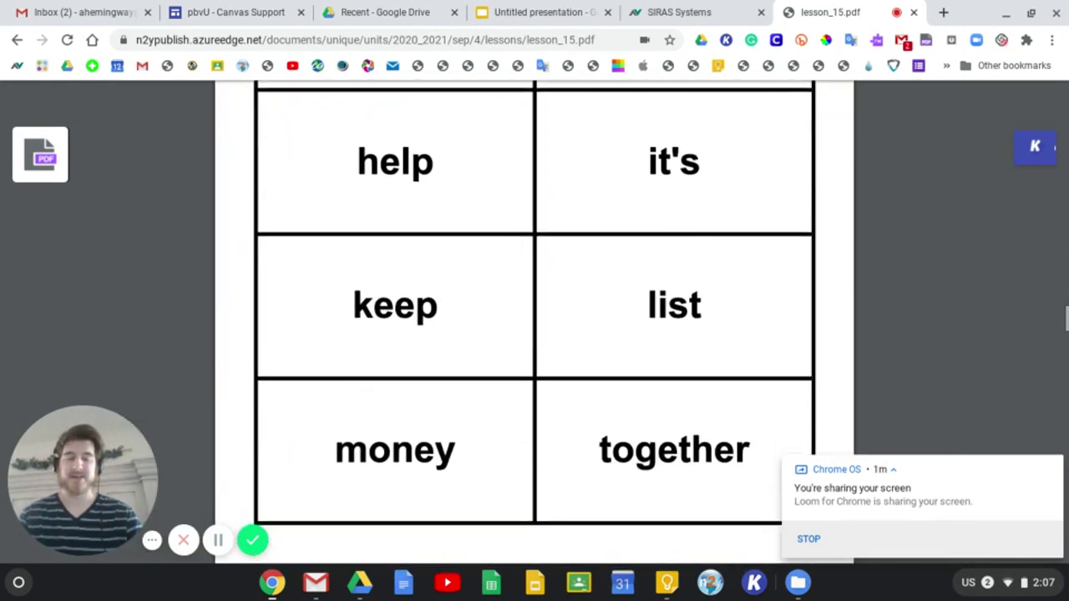
scroll(535, 334, "down", 10)
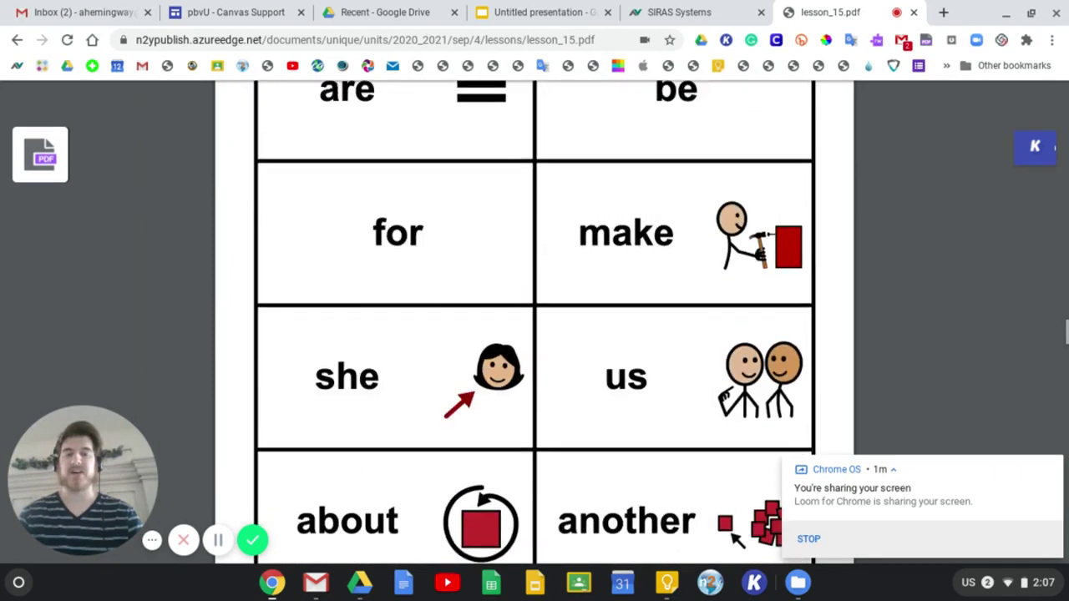
scroll(534, 334, "up", 2)
scroll(535, 334, "down", 1)
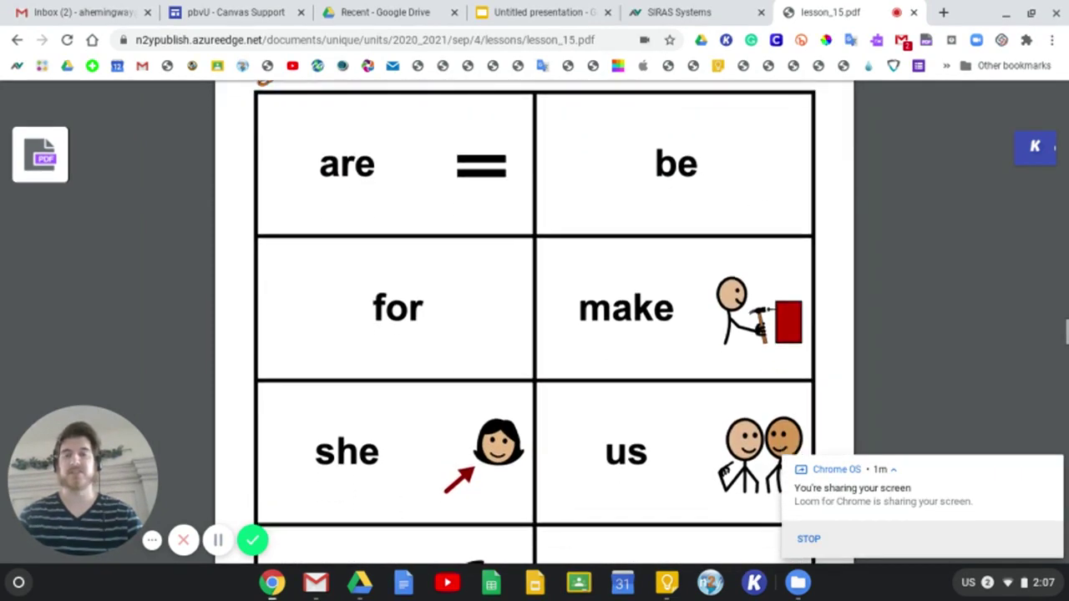
scroll(350, 175, "down", 1)
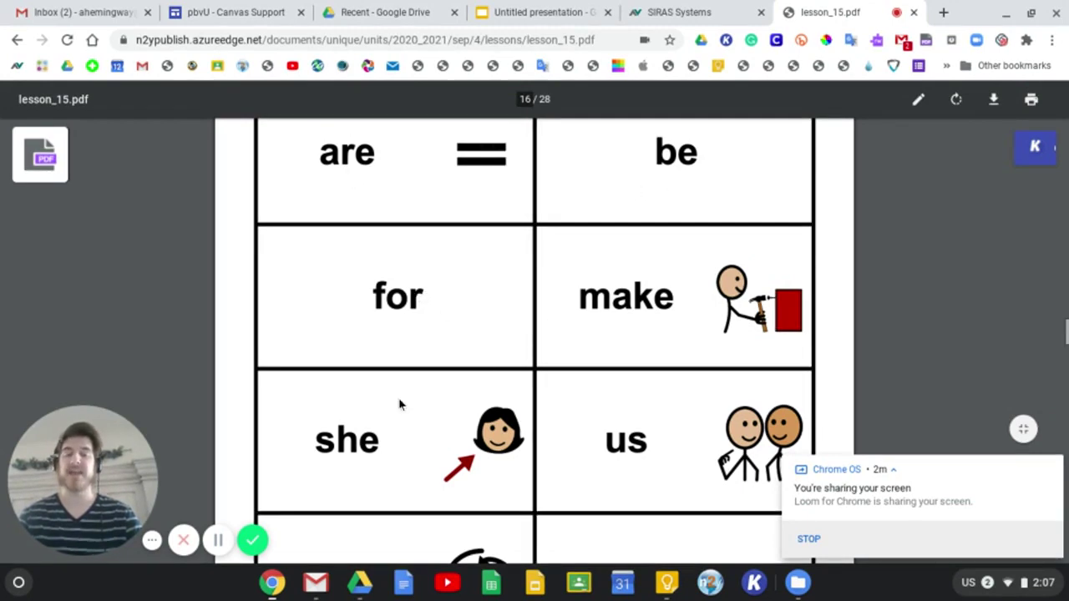
scroll(718, 446, "down", 2)
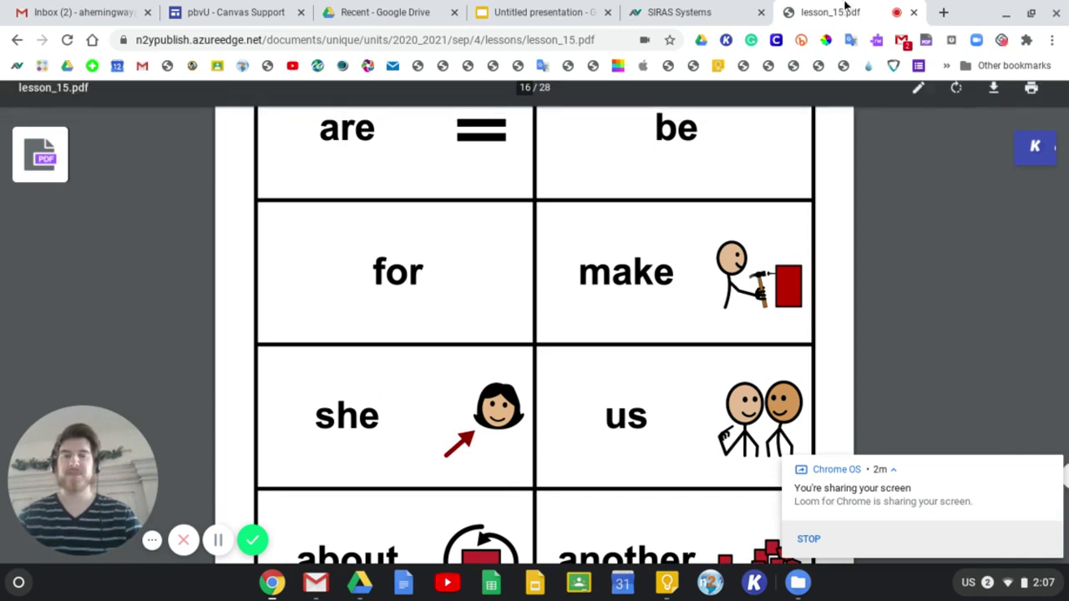
- Open the n2y.com bookmark in a new tab and dismiss the screen-sharing notice
left_click(951, 15)
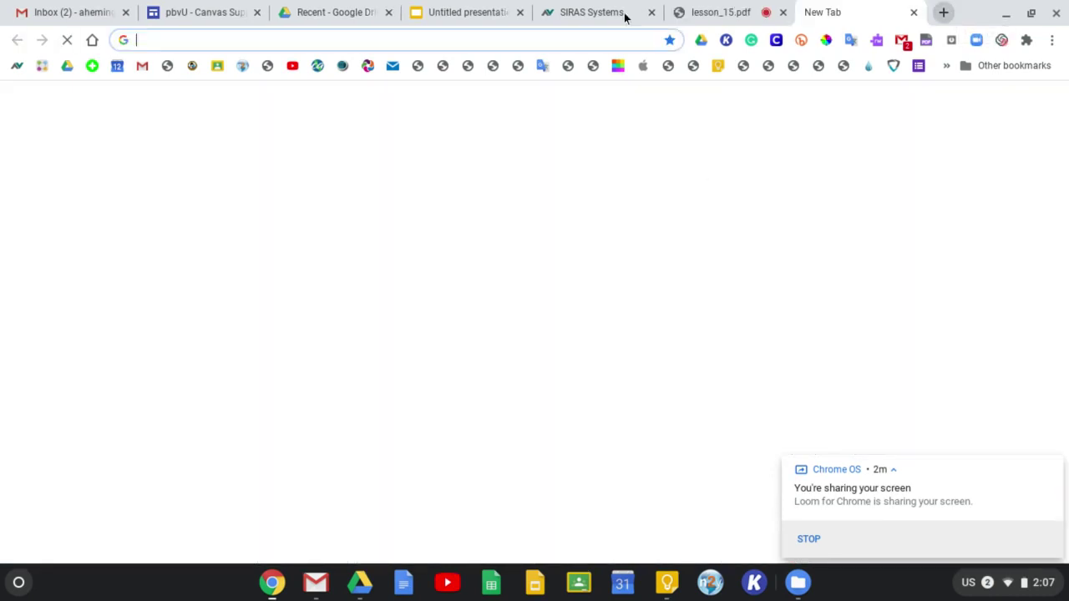
left_click(242, 67)
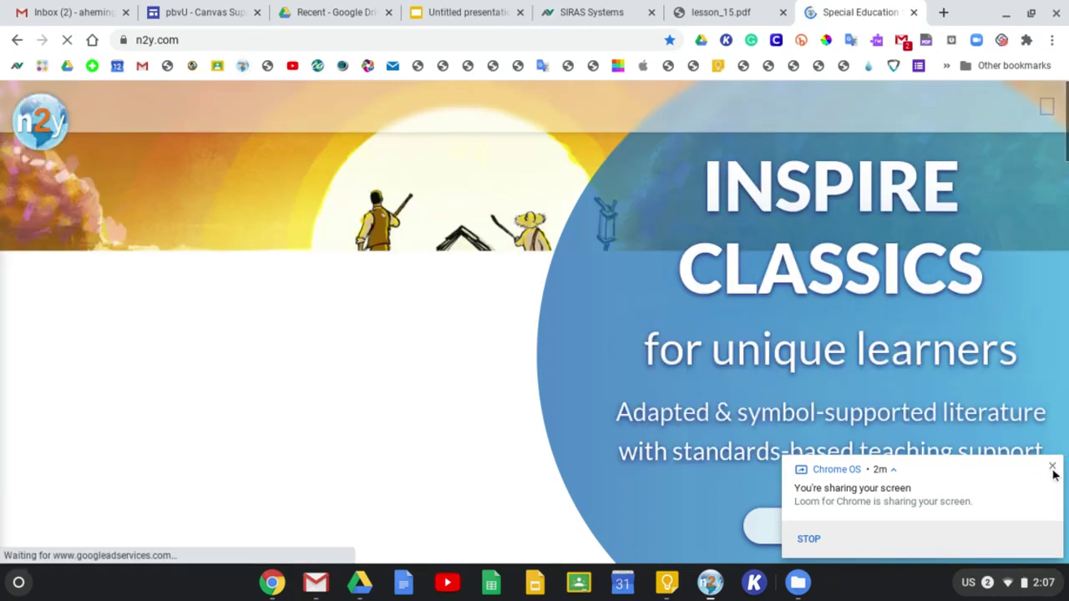
left_click(1053, 468)
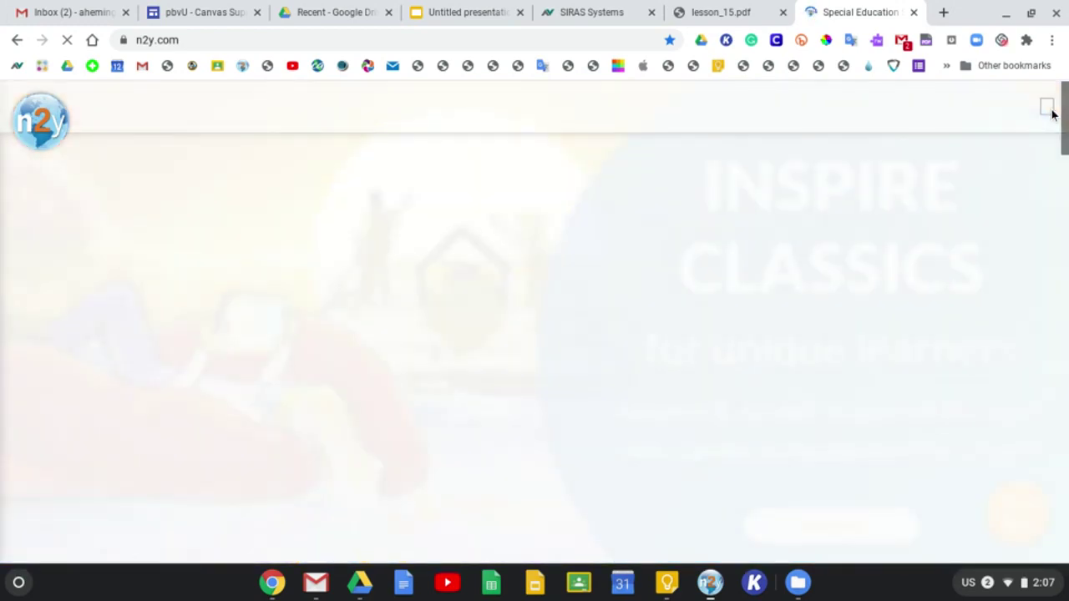
- Sign in to n2y.com as a Teacher/Admin
left_click(1050, 111)
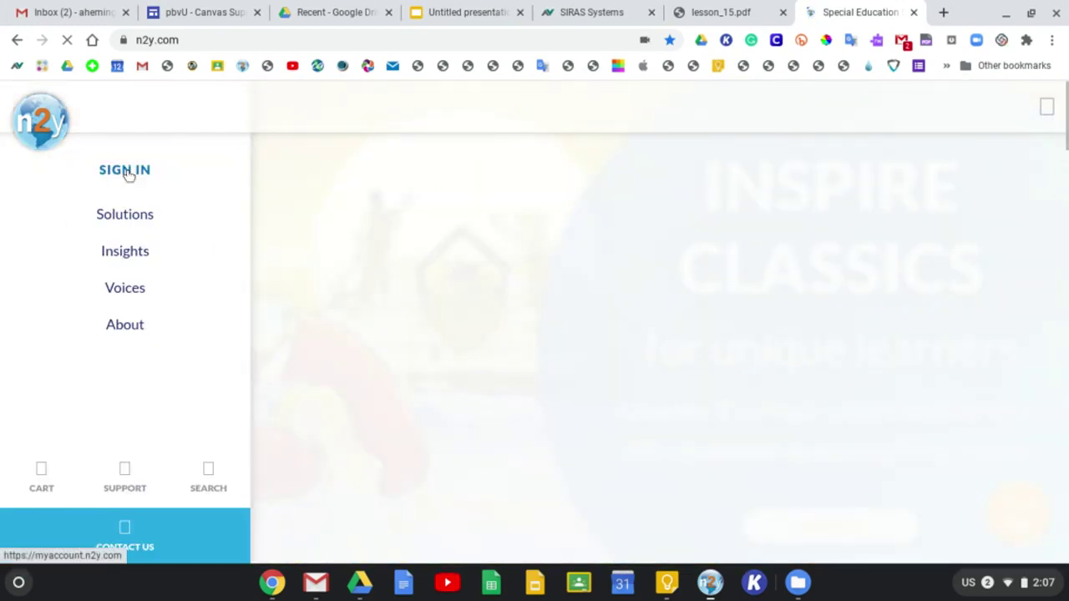
left_click(126, 171)
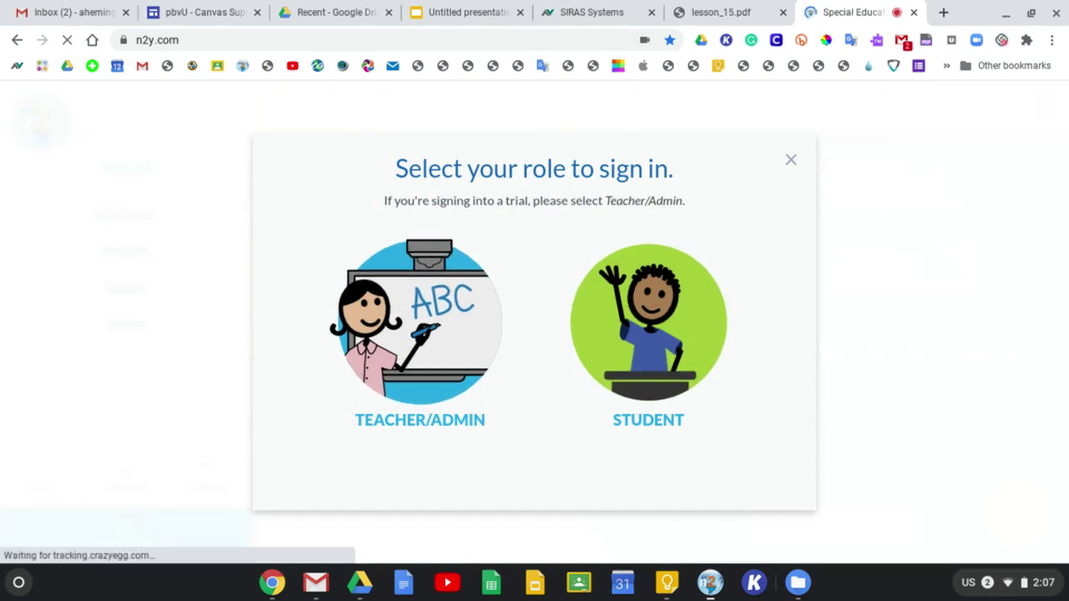
left_click(418, 318)
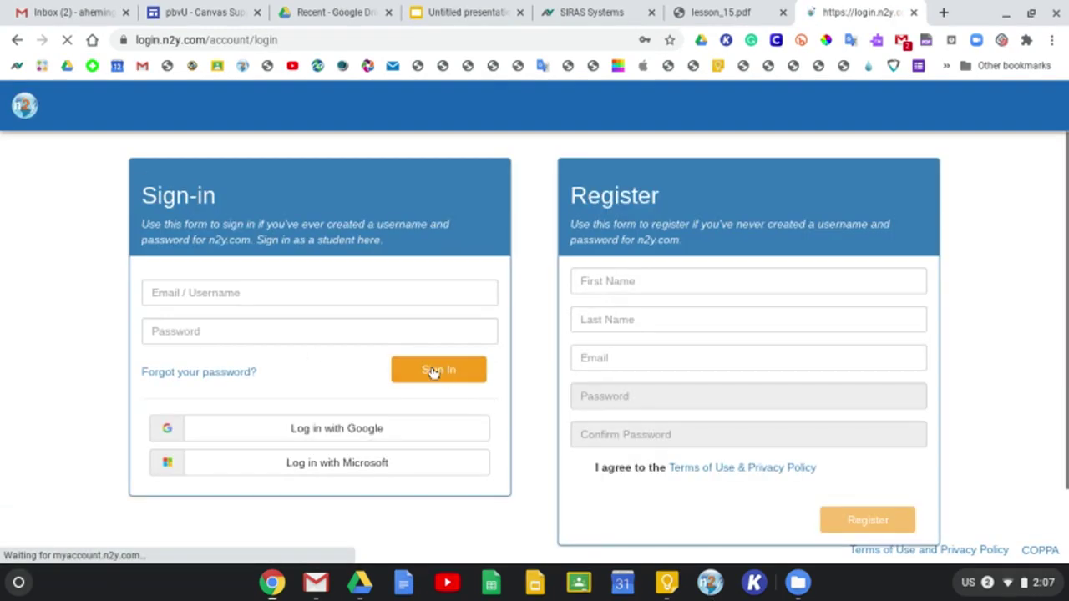
left_click(433, 372)
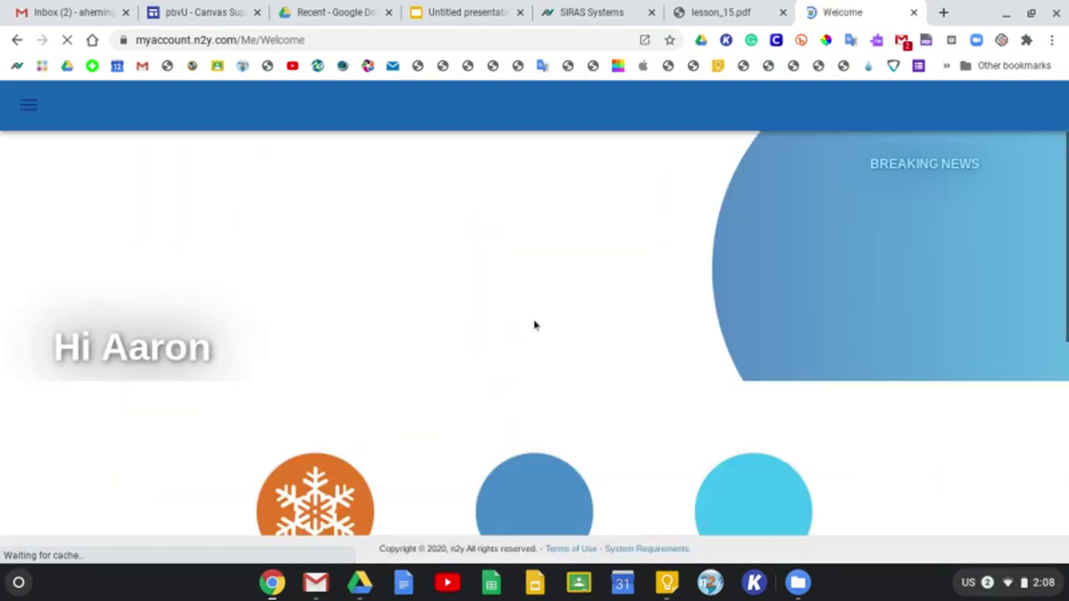
- In SymbolStix PRIME, set Unique Learning System's grade to Middle School and create a collection
scroll(406, 398, "down", 1)
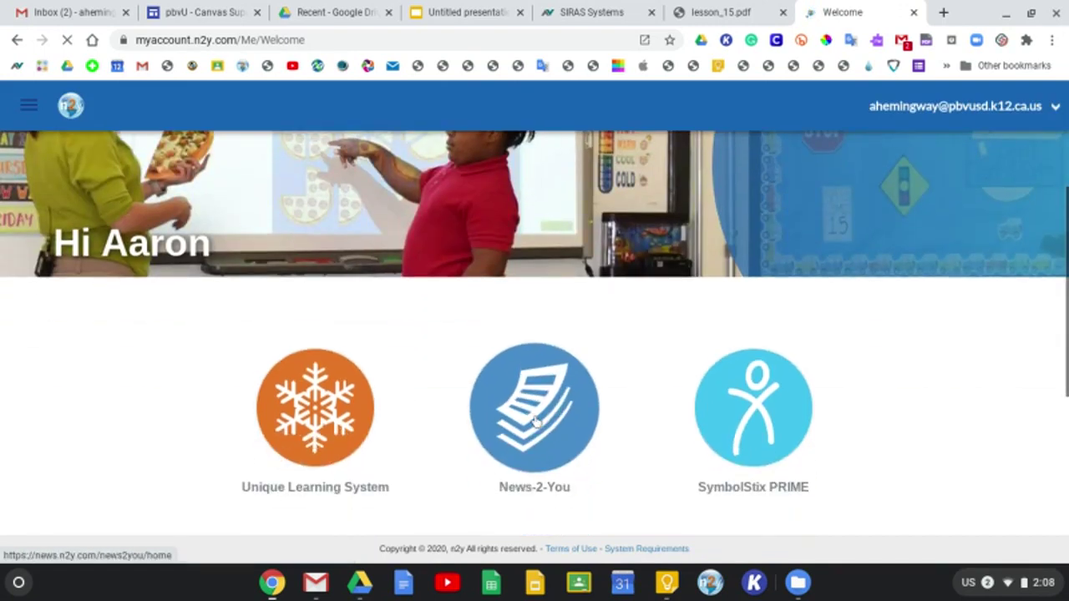
left_click(781, 451)
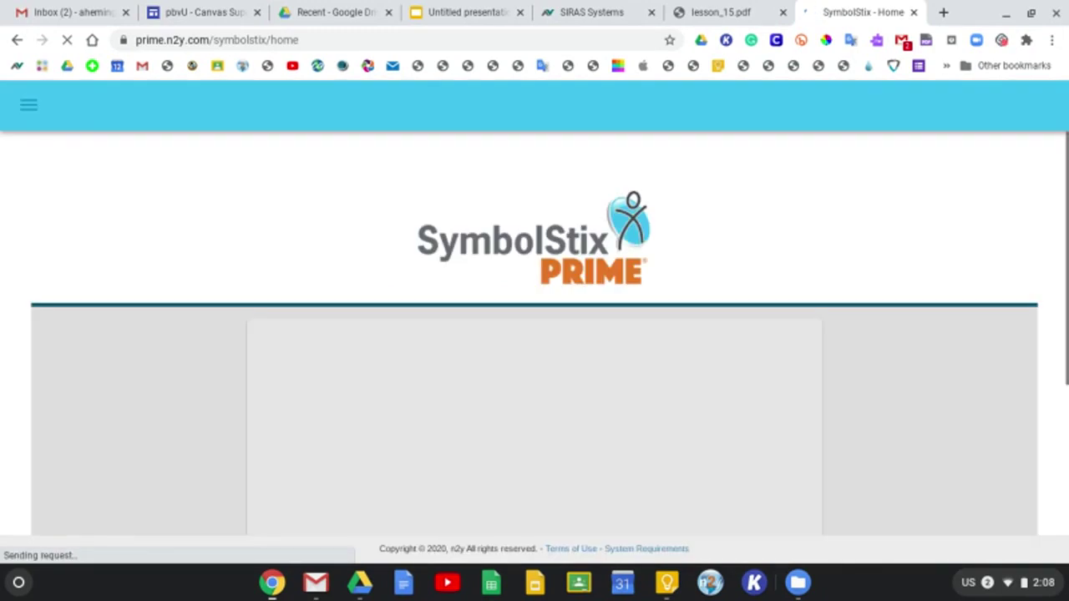
scroll(598, 357, "down", 2)
scroll(598, 358, "down", 3)
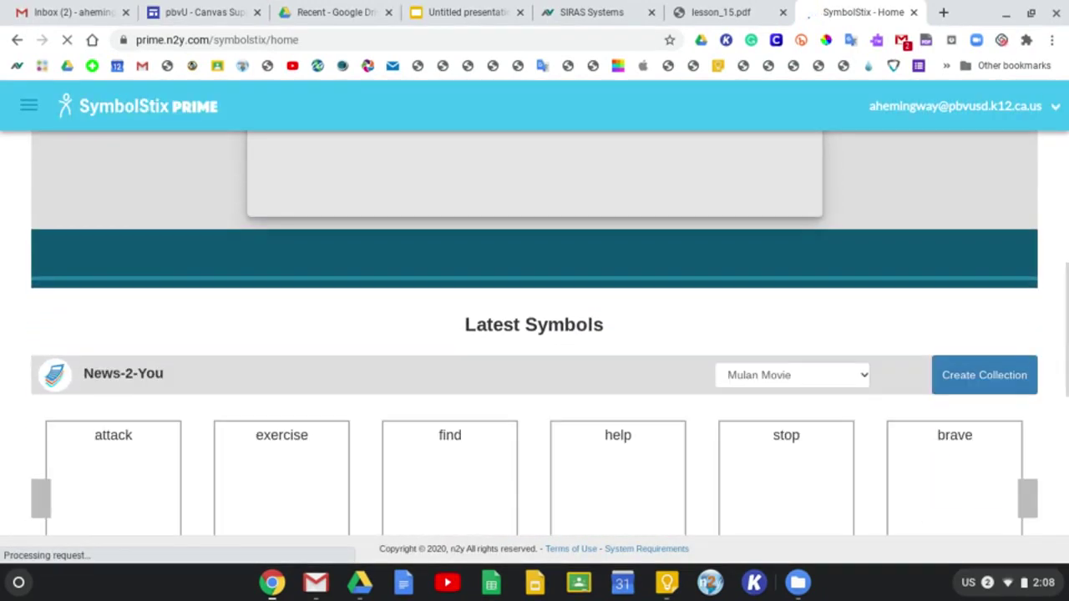
scroll(439, 292, "down", 2)
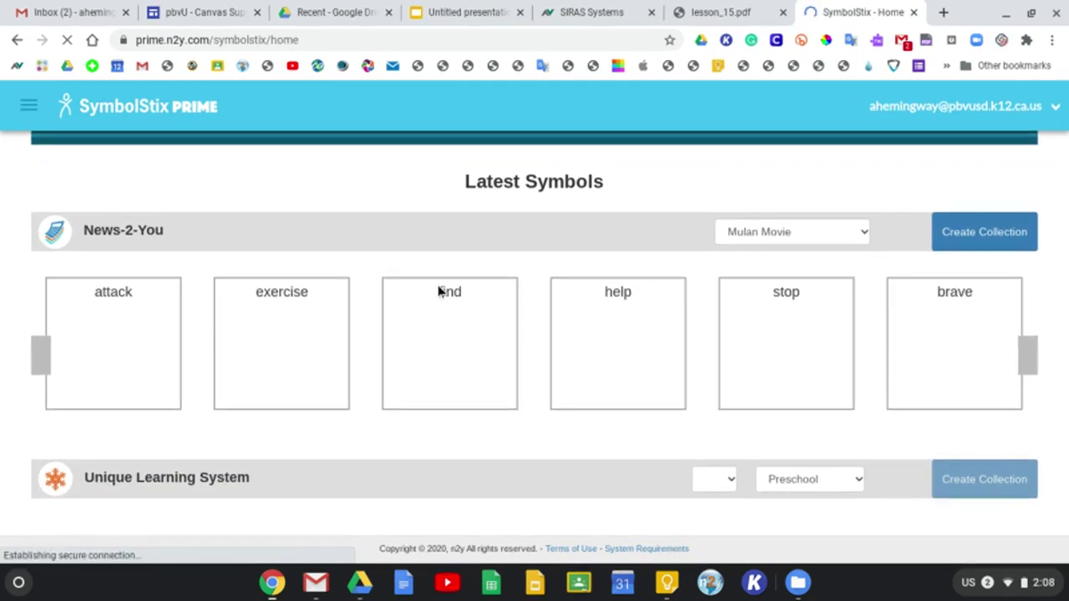
scroll(439, 292, "down", 2)
scroll(535, 346, "down", 1)
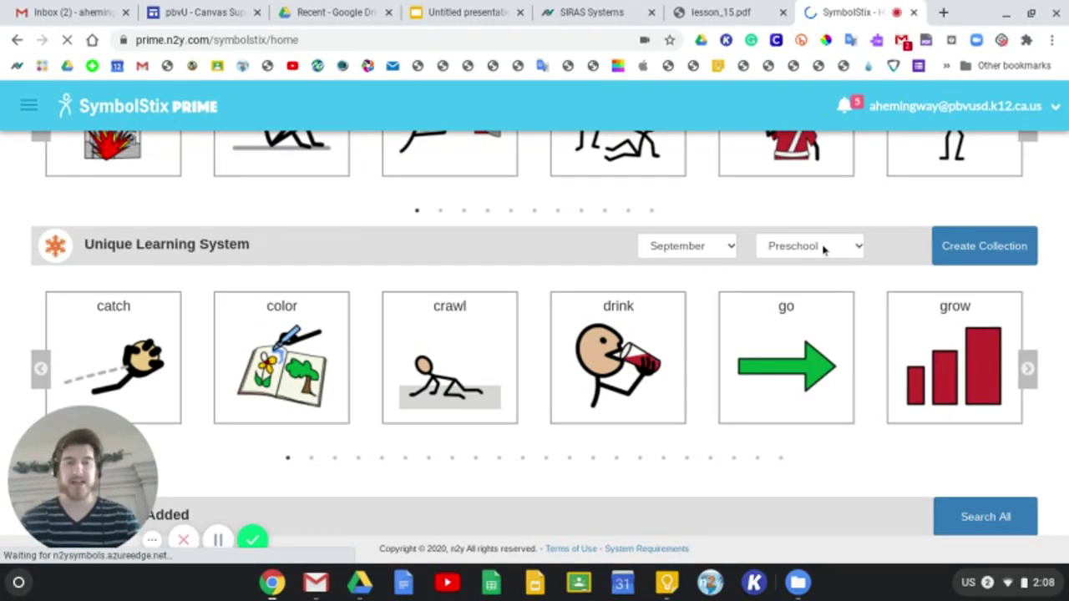
left_click(859, 249)
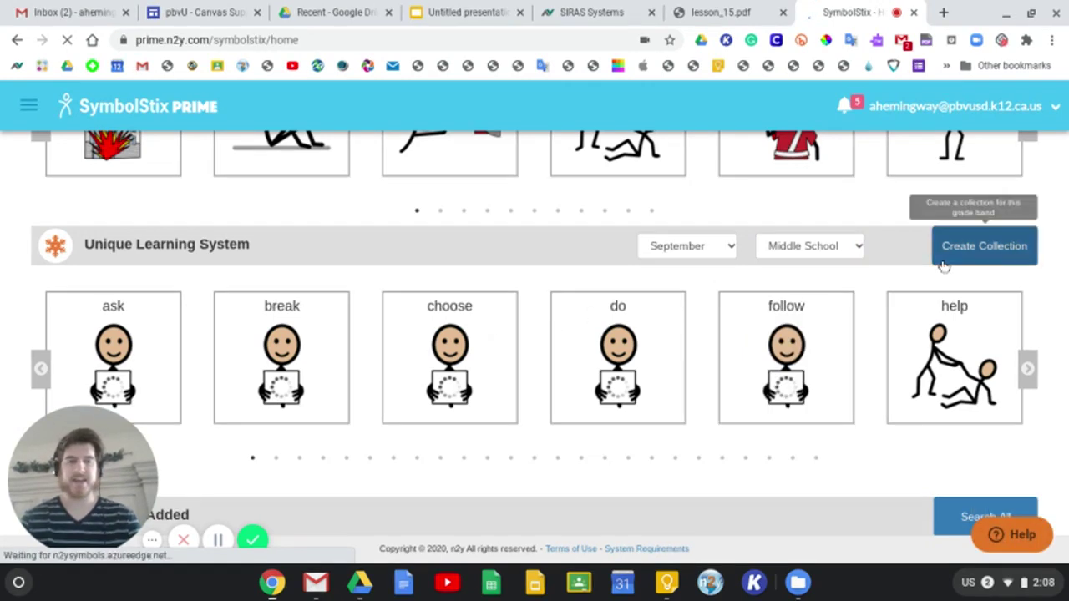
left_click(1001, 252)
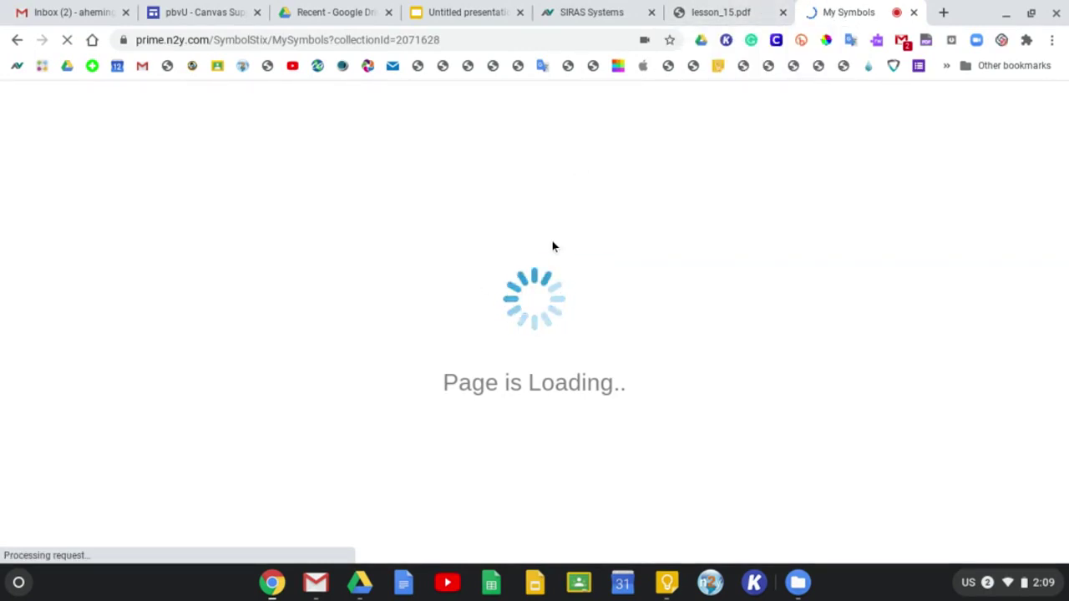
- Close the Untitled presentation's master editor and go to Google Drive's Recent files
left_click(451, 6)
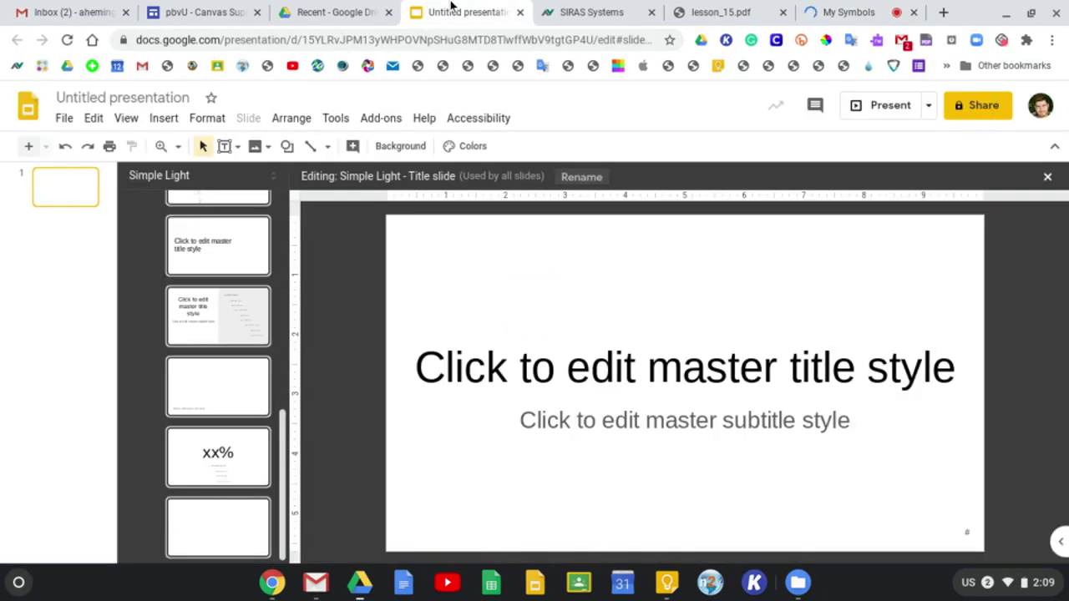
left_click(1048, 176)
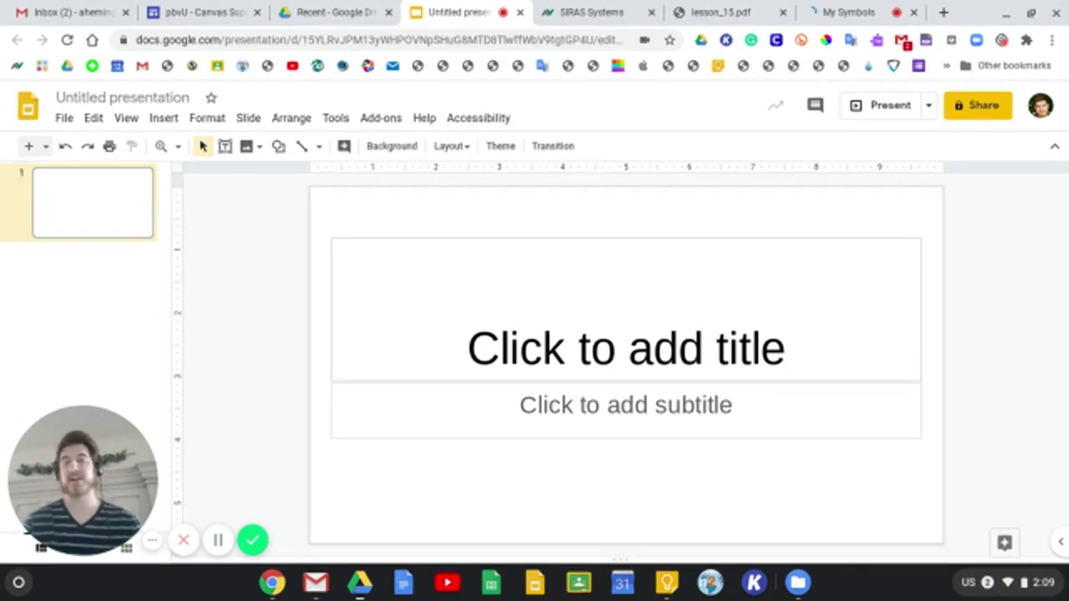
left_click(353, 11)
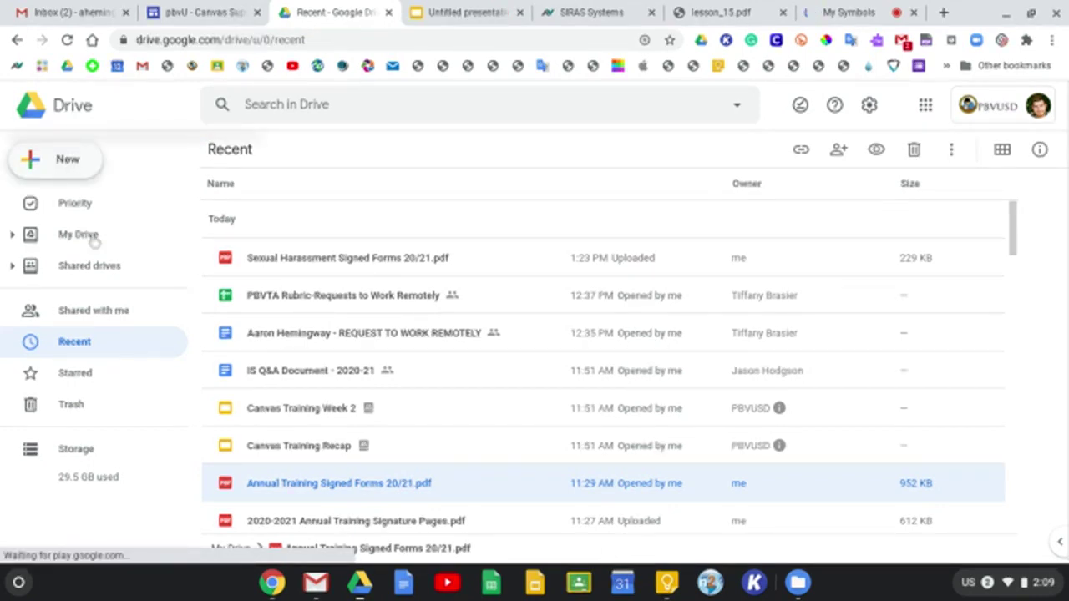
- View the New menu's Google Slides options, then go back to the Untitled presentation
left_click(55, 159)
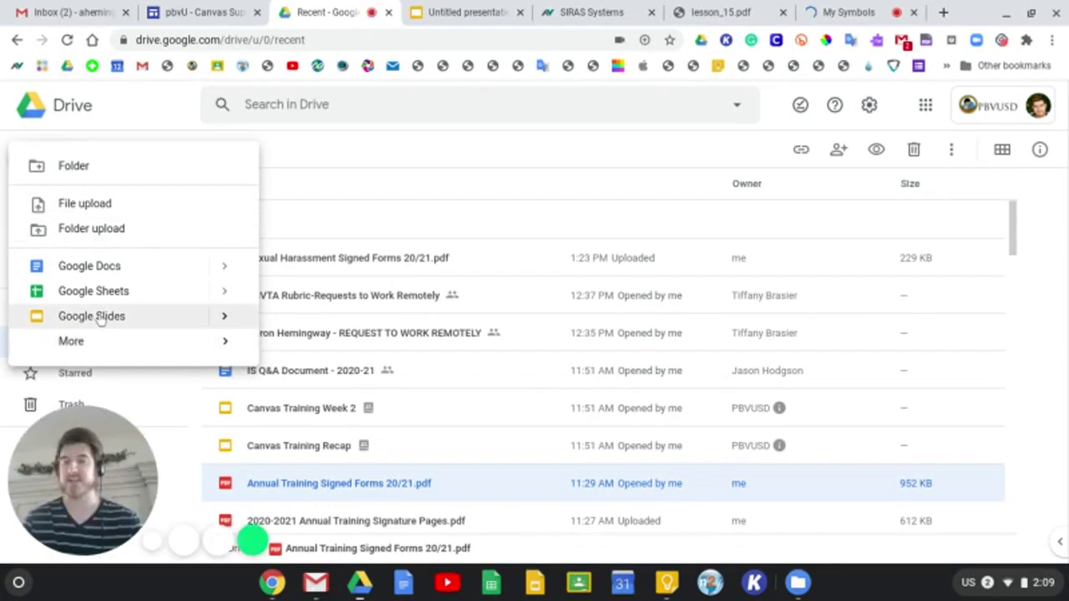
left_click(476, 8)
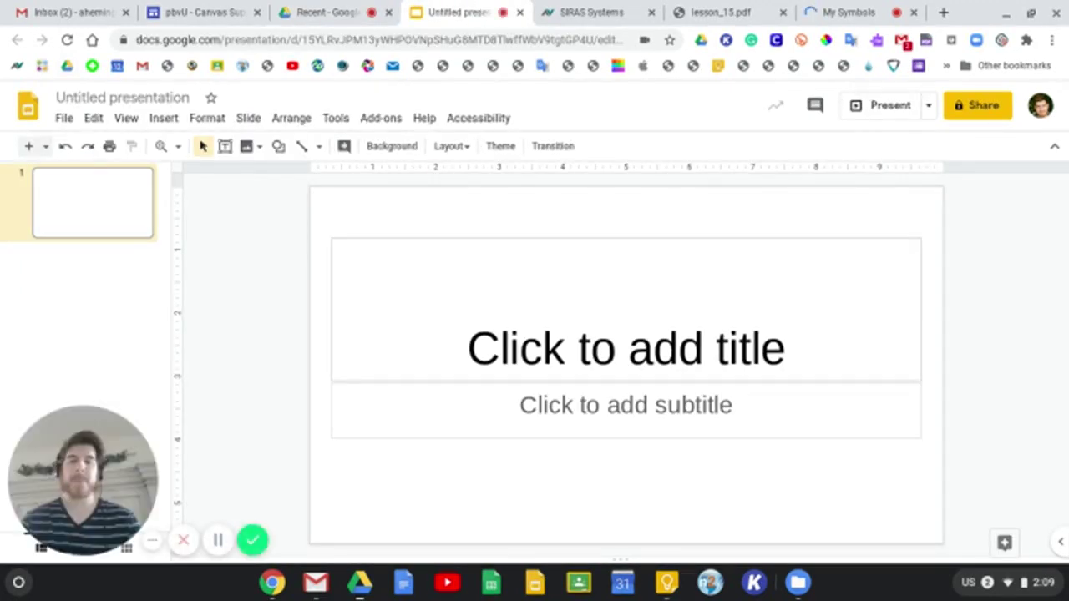
- Apply the Blank layout to the first slide and open Slide > Edit master
left_click(451, 146)
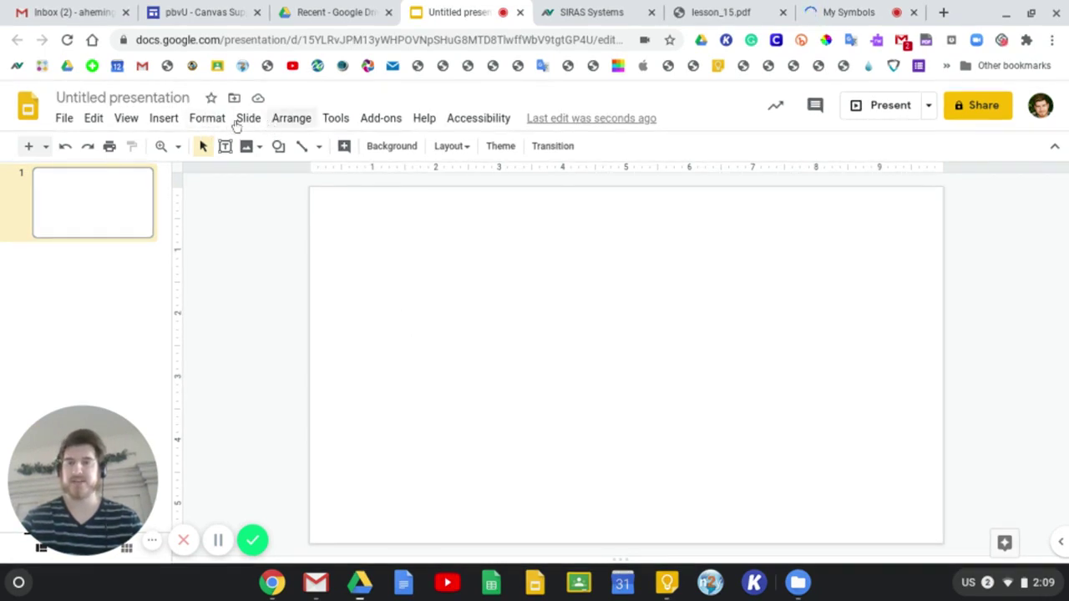
left_click(94, 122)
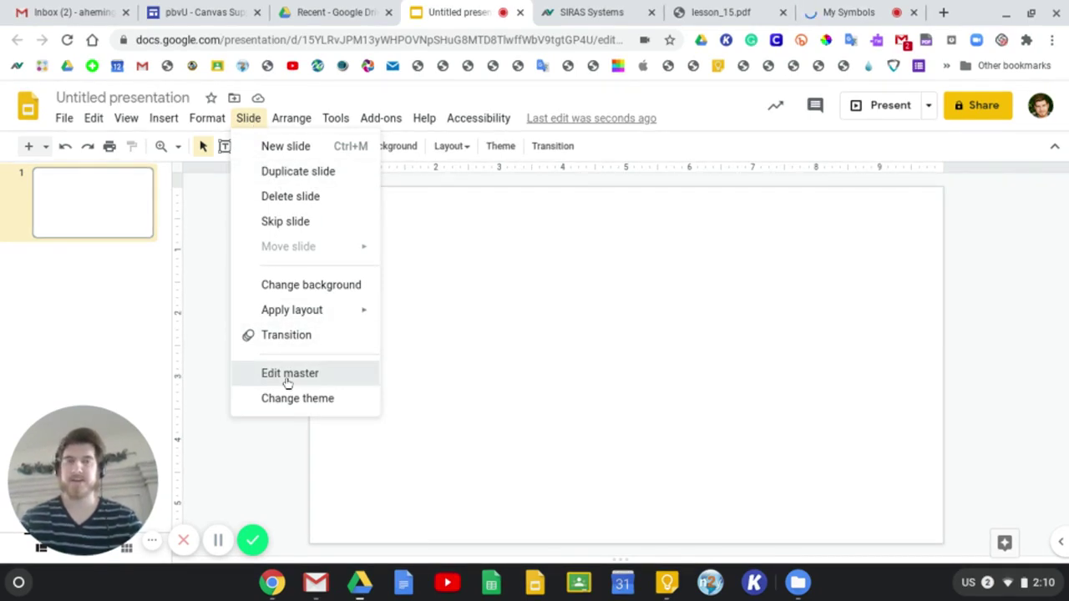
- Switch to the My Symbols tab showing the Rules and Laws Keep Us Safe (Middle School) collection
left_click(288, 376)
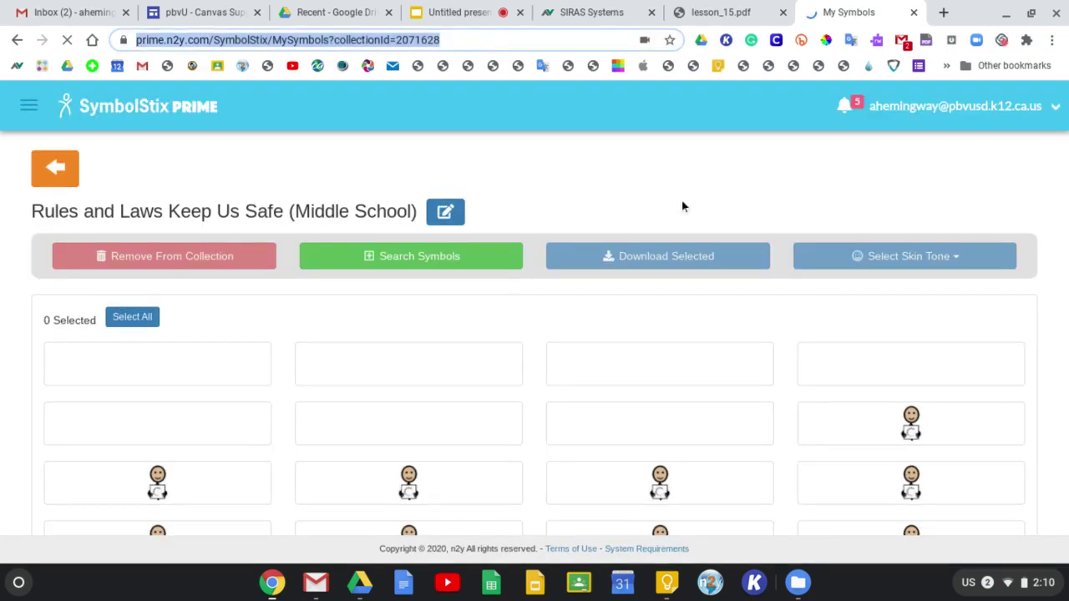
- Scroll through the collection and toggle select-all on its symbols
left_click(996, 194)
scroll(996, 195, "down", 1)
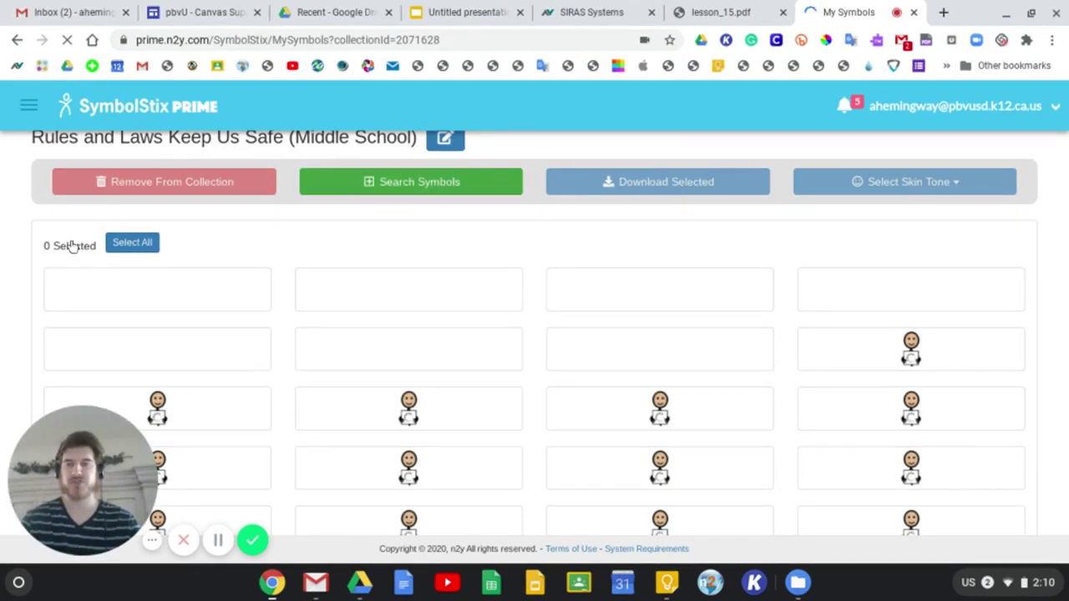
left_click(142, 247)
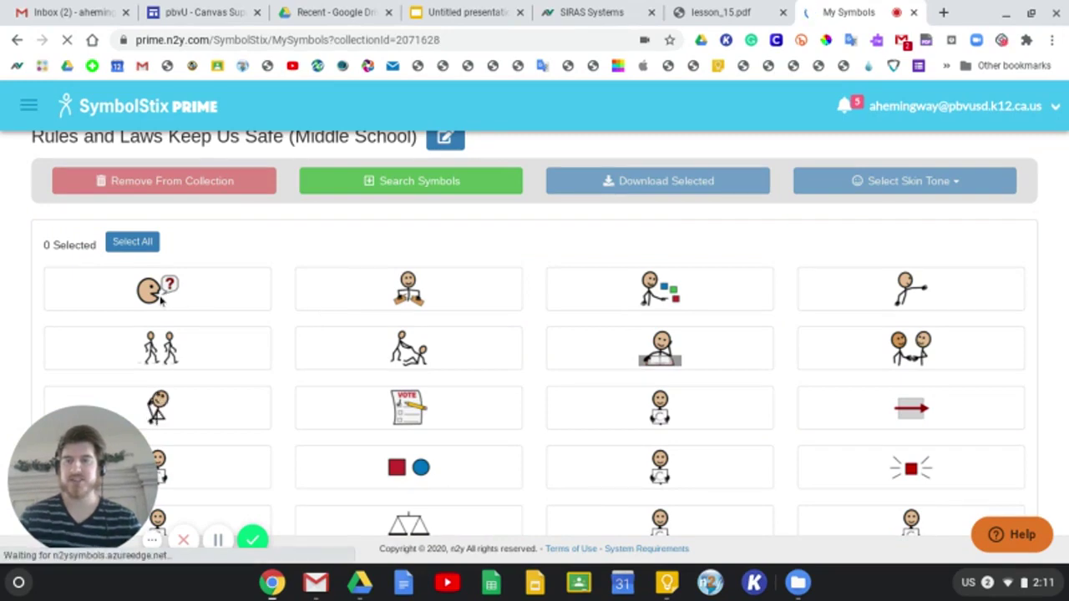
- Select ask, break, choose, do, handshake, learn, help, follow, think and VOTE, and download them
left_click(161, 302)
left_click(393, 292)
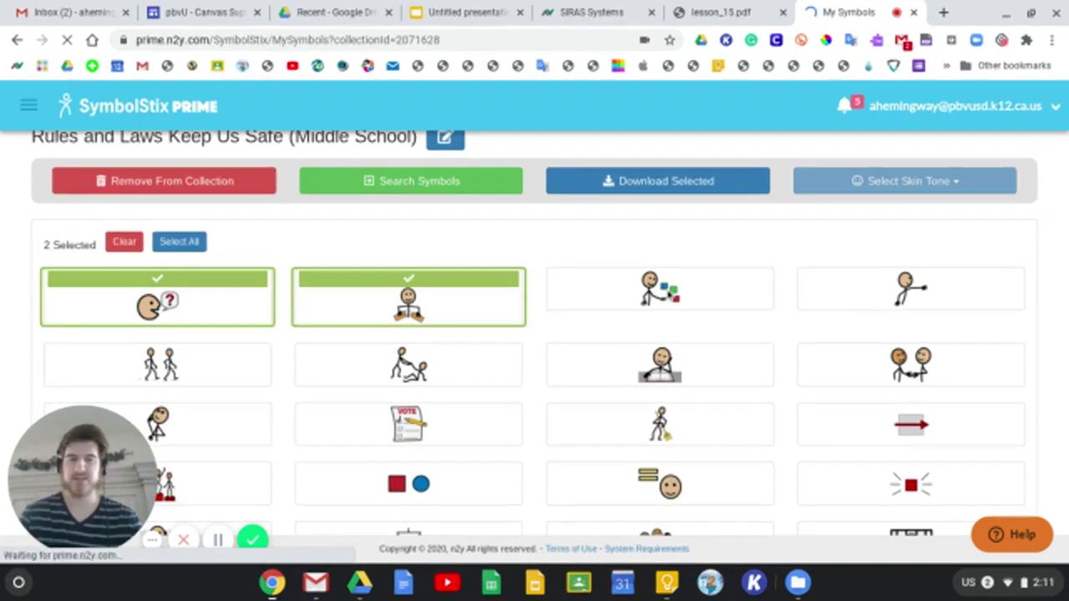
left_click(660, 311)
left_click(910, 297)
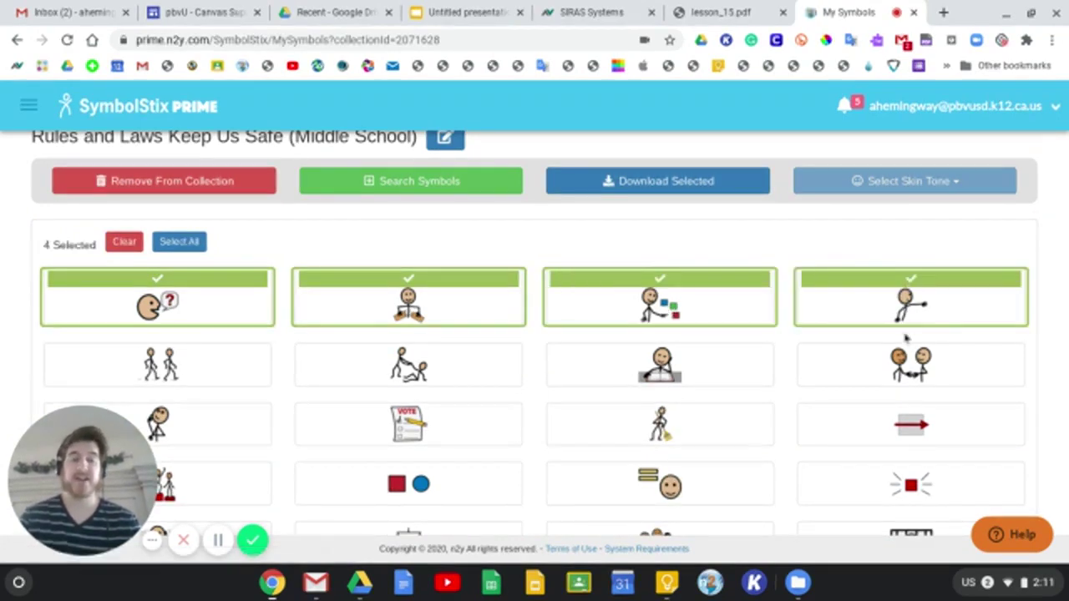
left_click(910, 368)
left_click(660, 365)
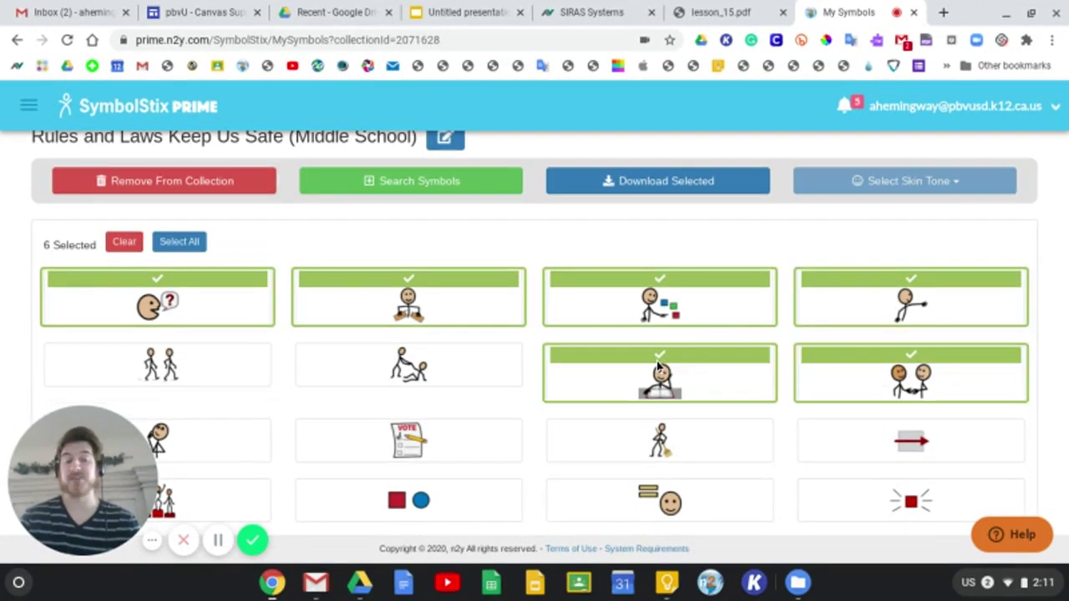
left_click(404, 379)
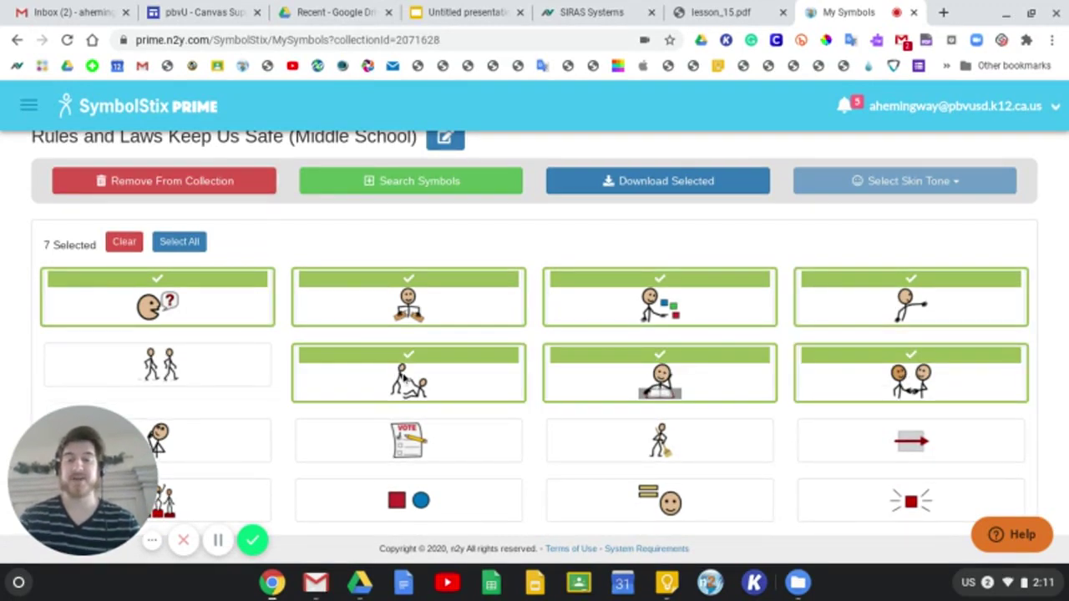
left_click(166, 359)
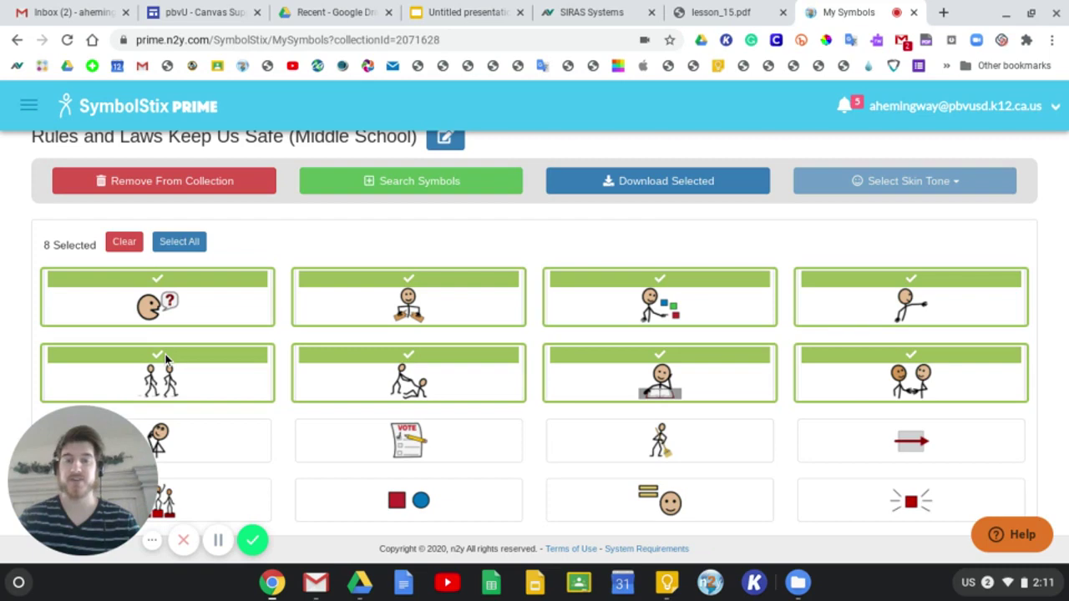
left_click(177, 429)
left_click(437, 437)
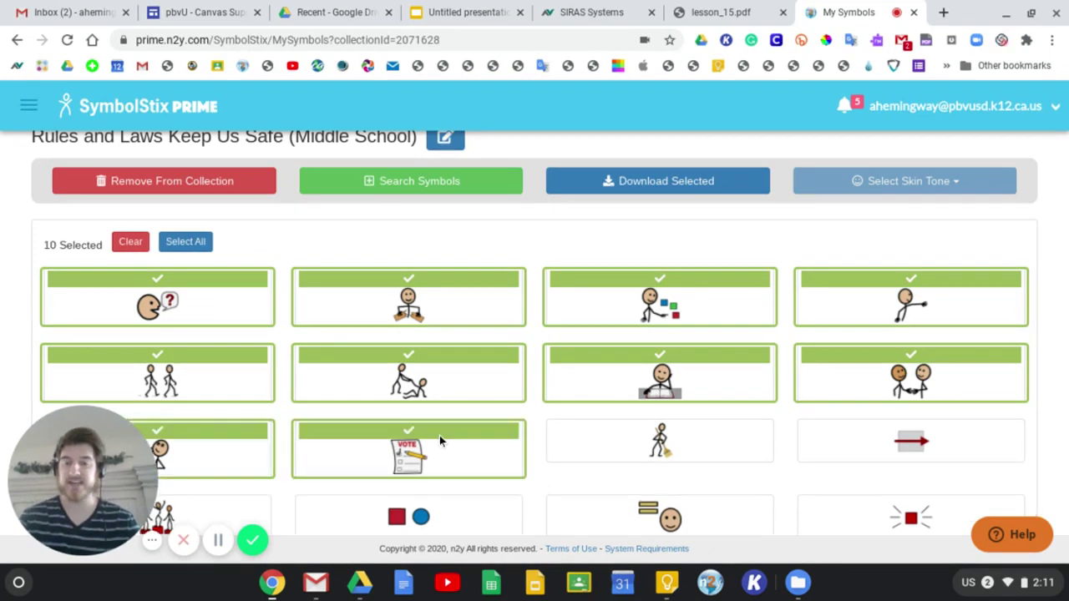
left_click(683, 184)
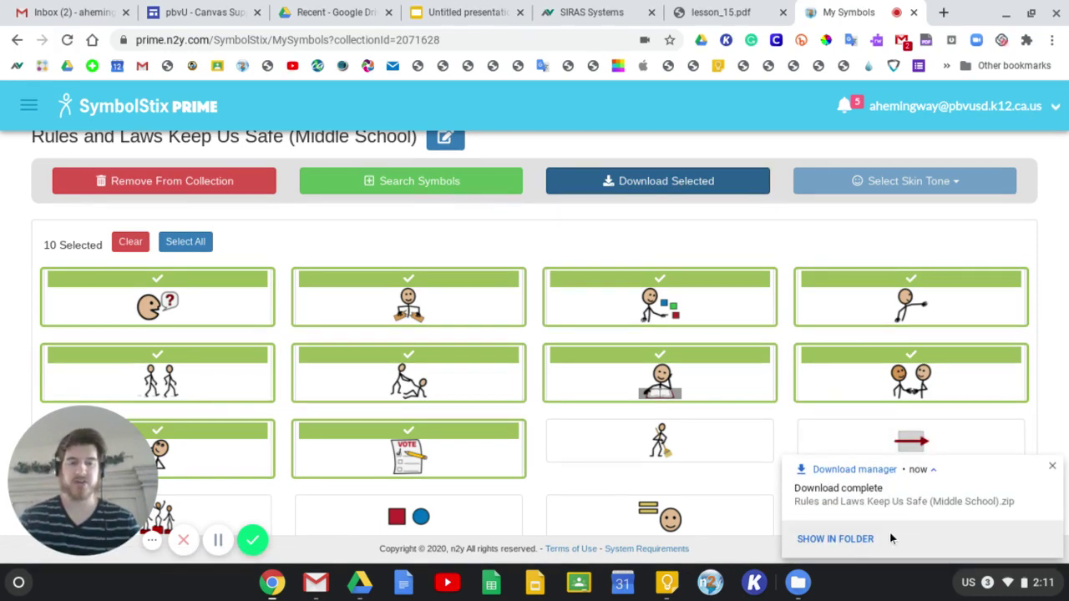
left_click(848, 501)
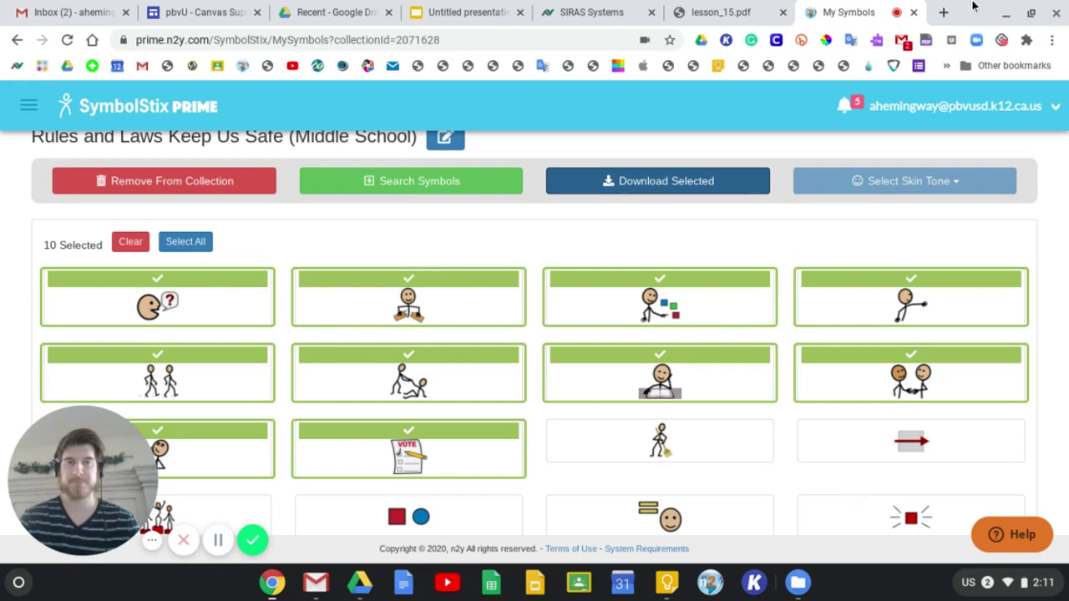
- Copy all ten symbol images from the downloaded zip into My Drive and minimize Files
left_click(658, 180)
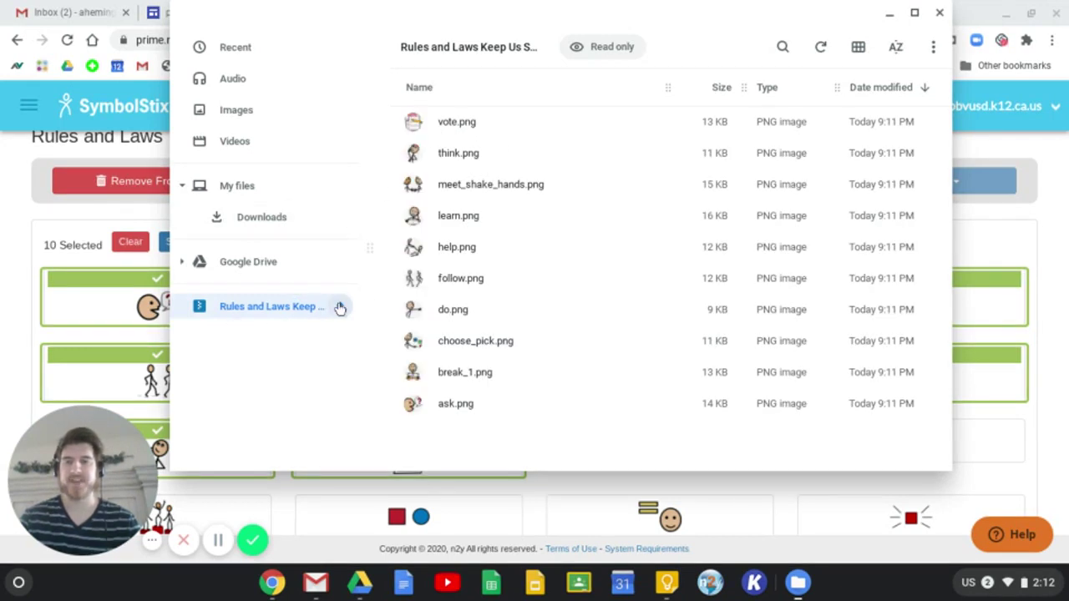
left_click(451, 126)
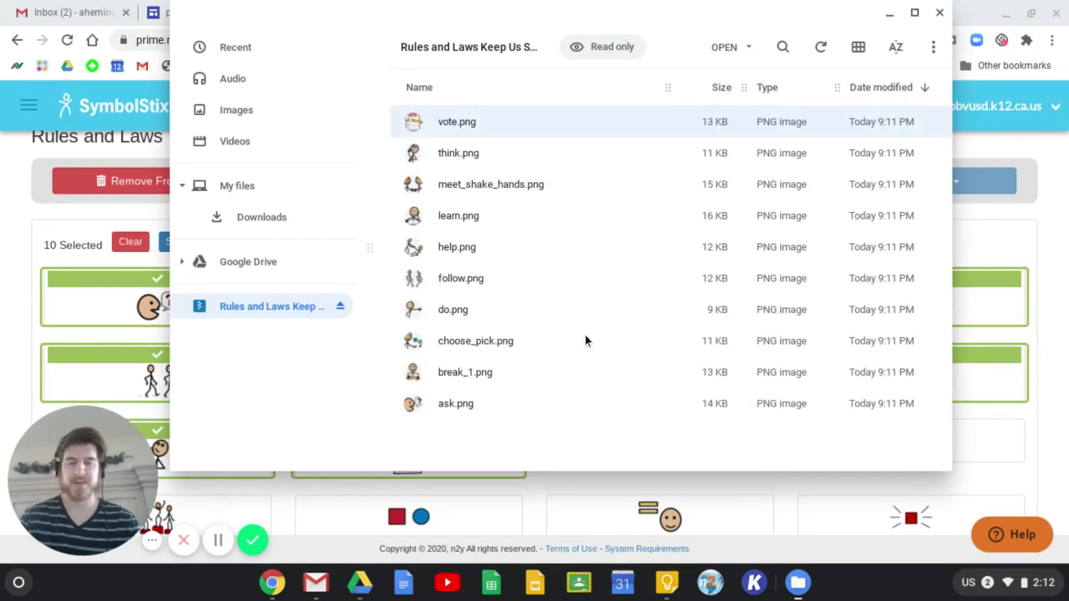
left_click(452, 405, "shift")
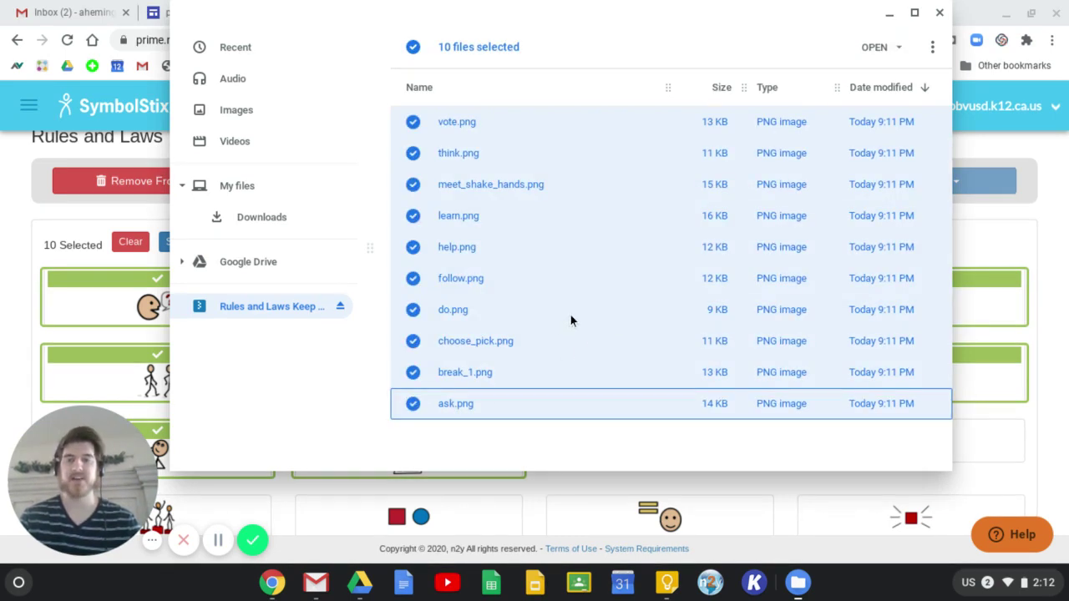
left_click_drag(411, 216, 259, 292)
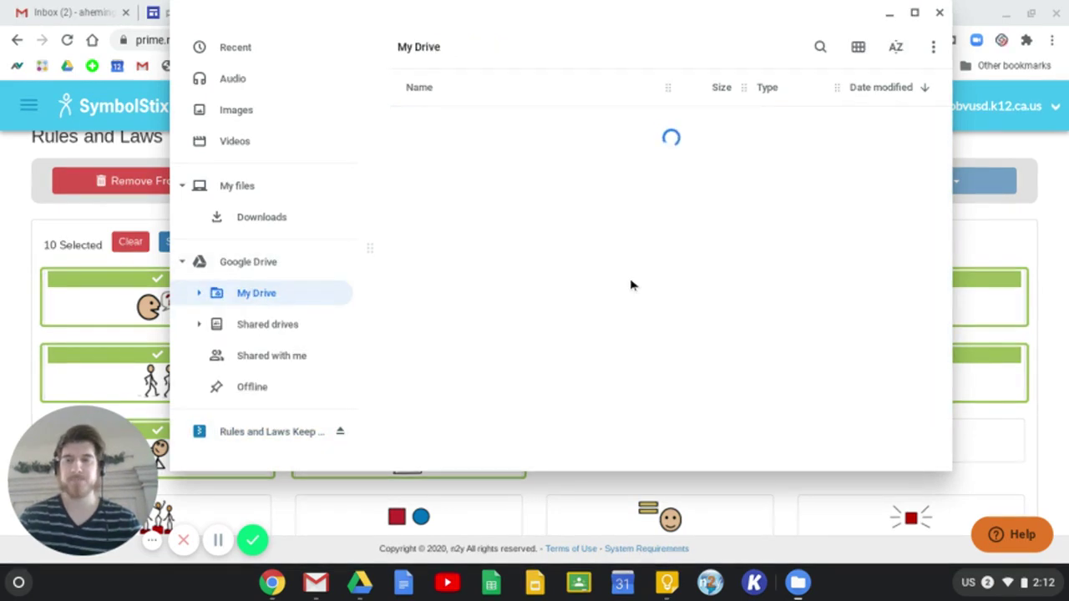
left_click(890, 14)
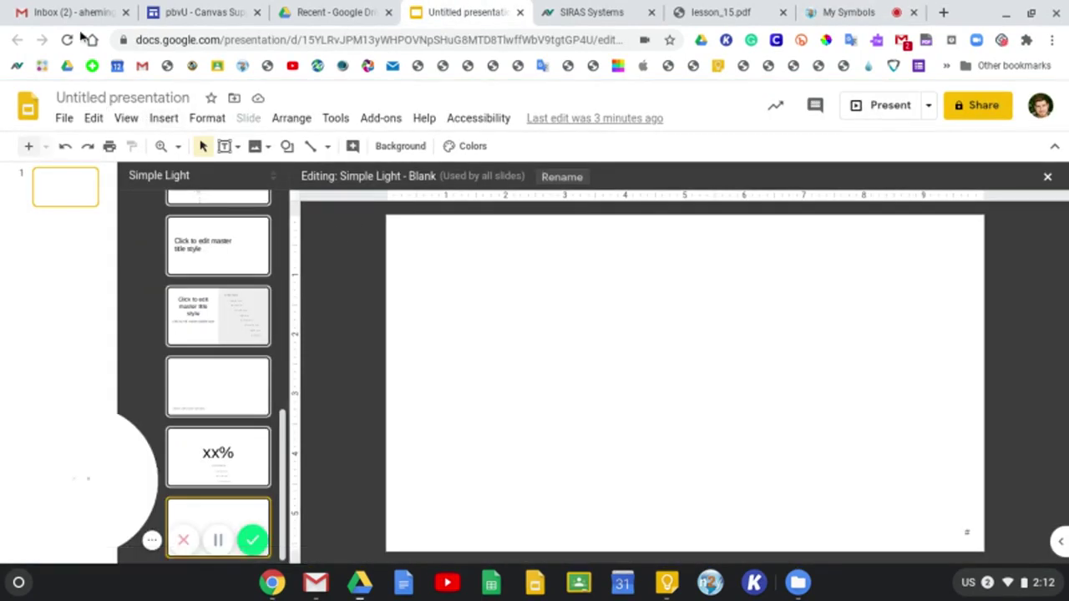
- Retitle the untitled presentation 'Vocabulary Interactive Worksheet 9-20', correcting typos along the way
left_click(125, 98)
type("Vocabulary WOrk")
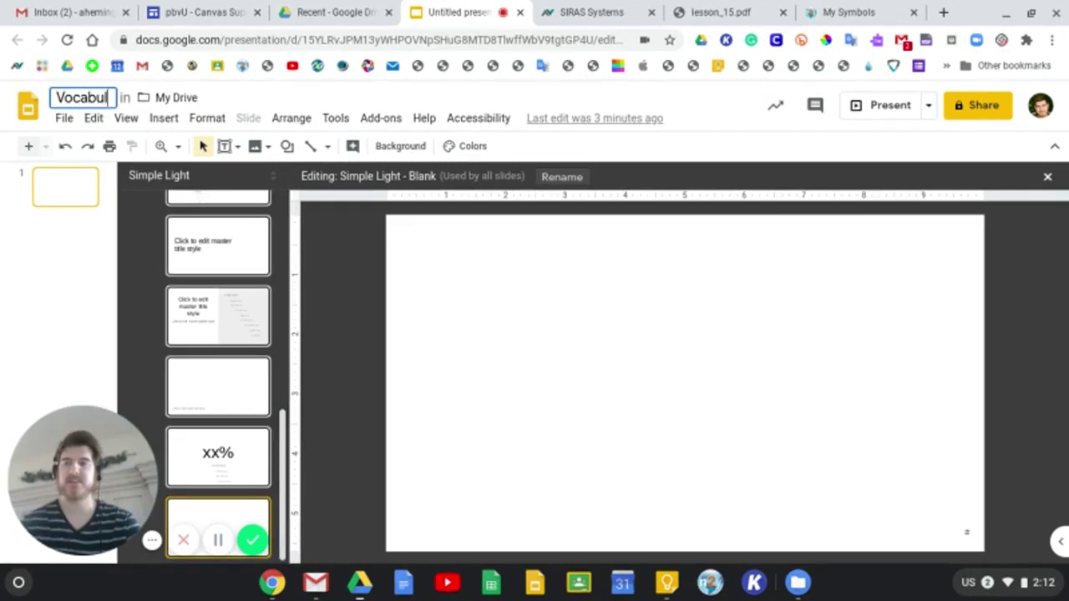
key("BackSpace")
key("BackSpace")
key("BackSpace")
type("or")
key("BackSpace")
key("BackSpace")
key("BackSpace")
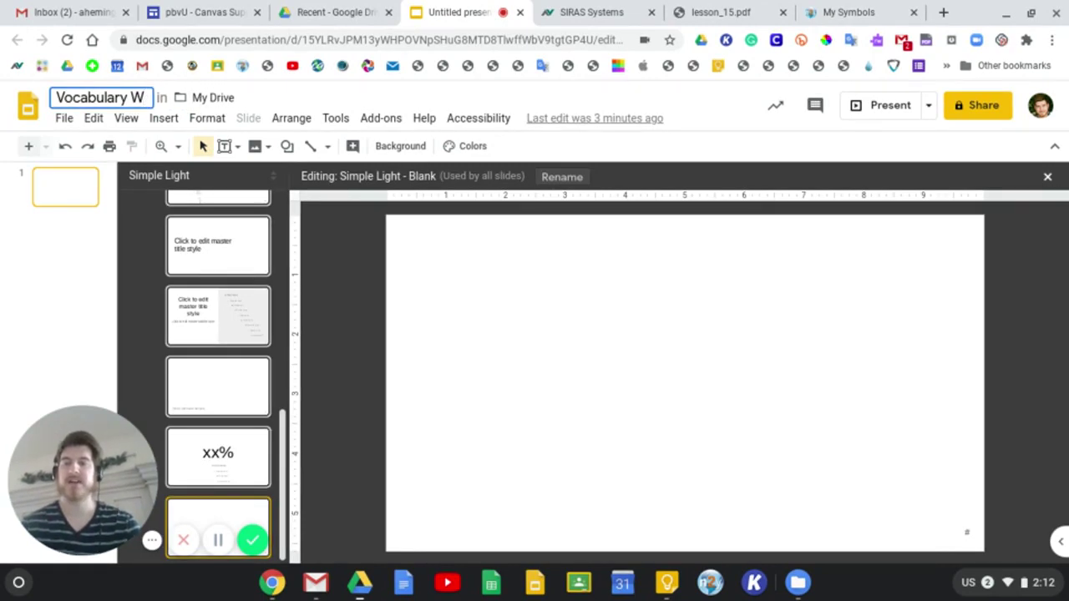
type("Interactive ")
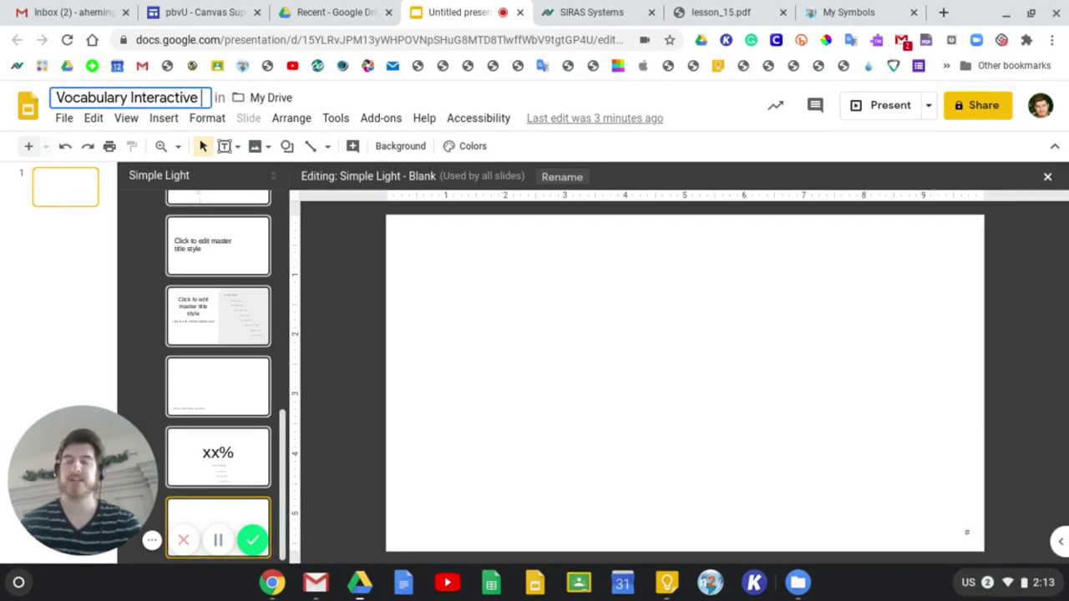
type("Worksheet")
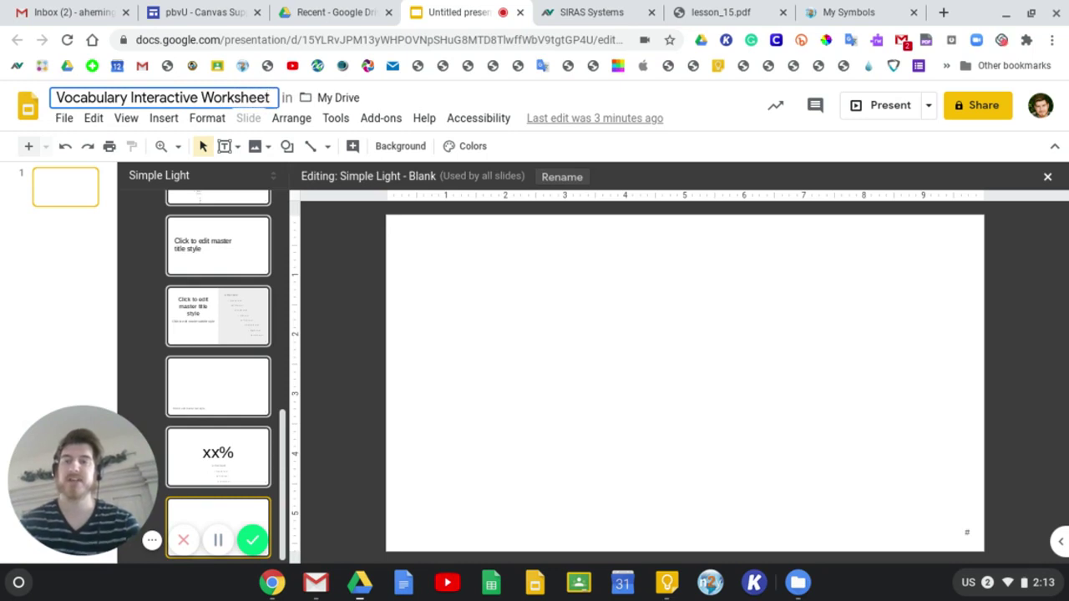
type(" 9")
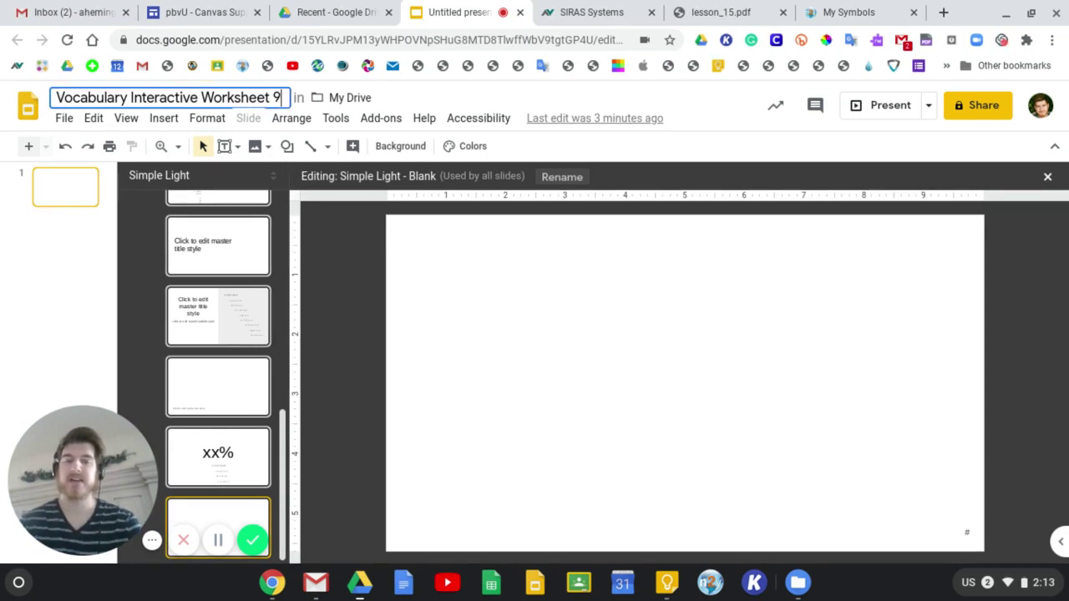
type("-20")
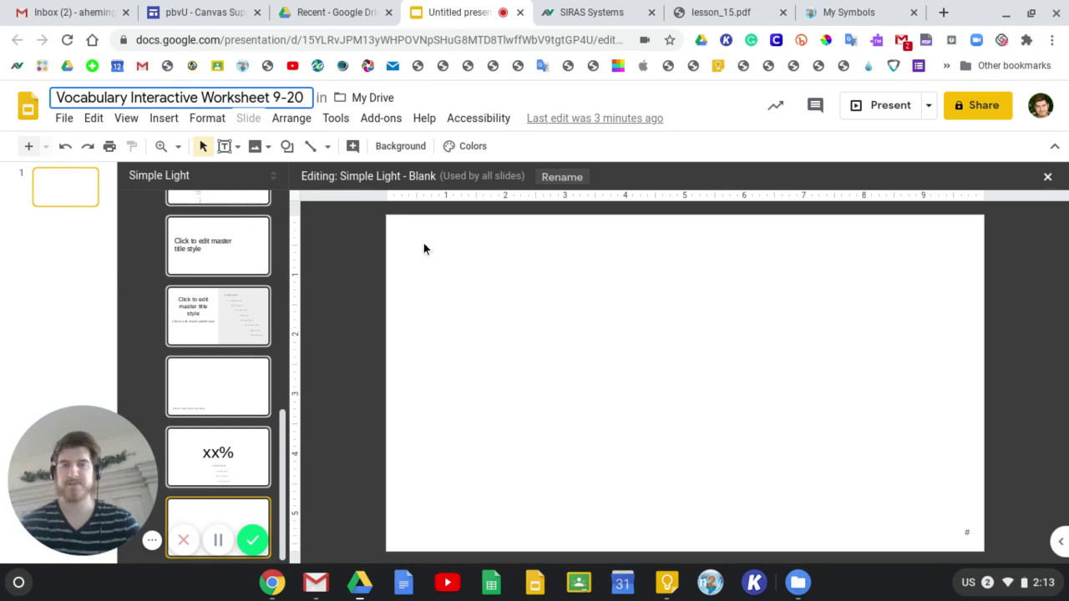
key("Return")
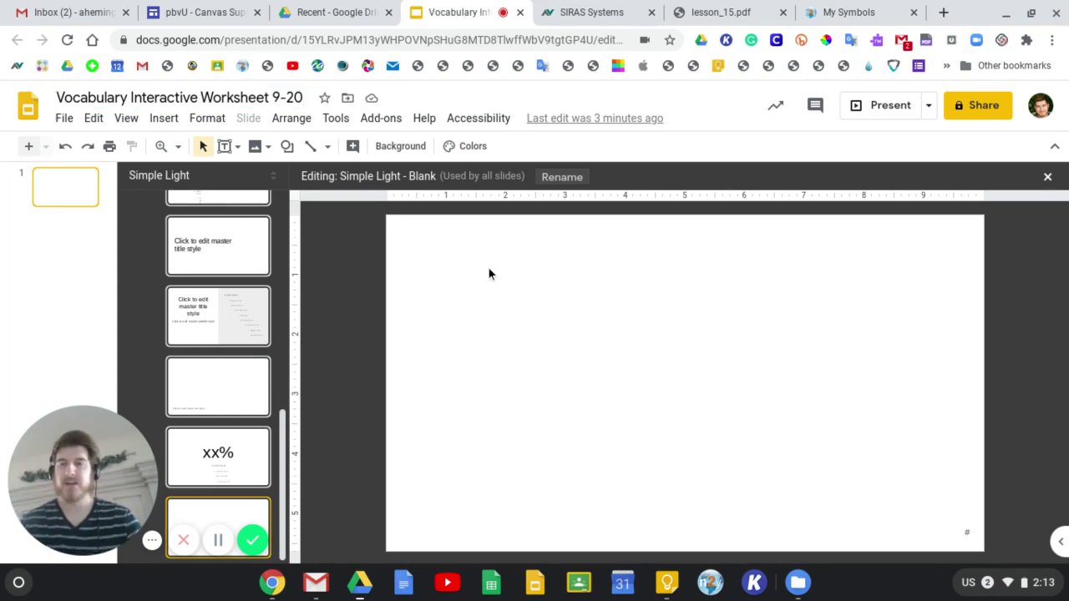
- Insert five recent Drive symbol images, including board-breaking, coloured-blocks, helping and two-walkers pictures
left_click(258, 147)
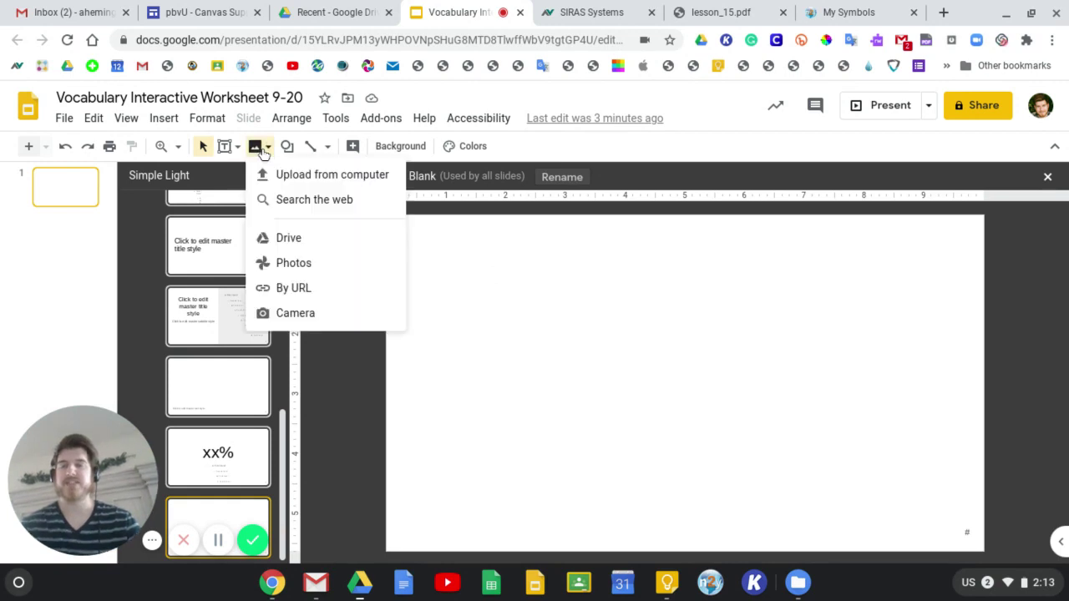
left_click(288, 239)
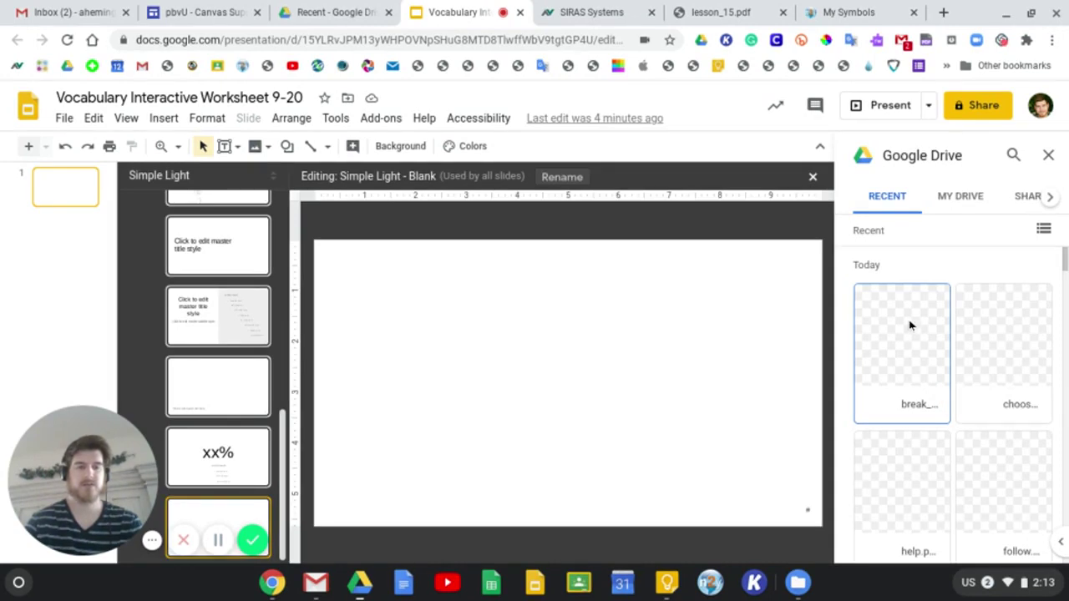
scroll(931, 368, "down", 1)
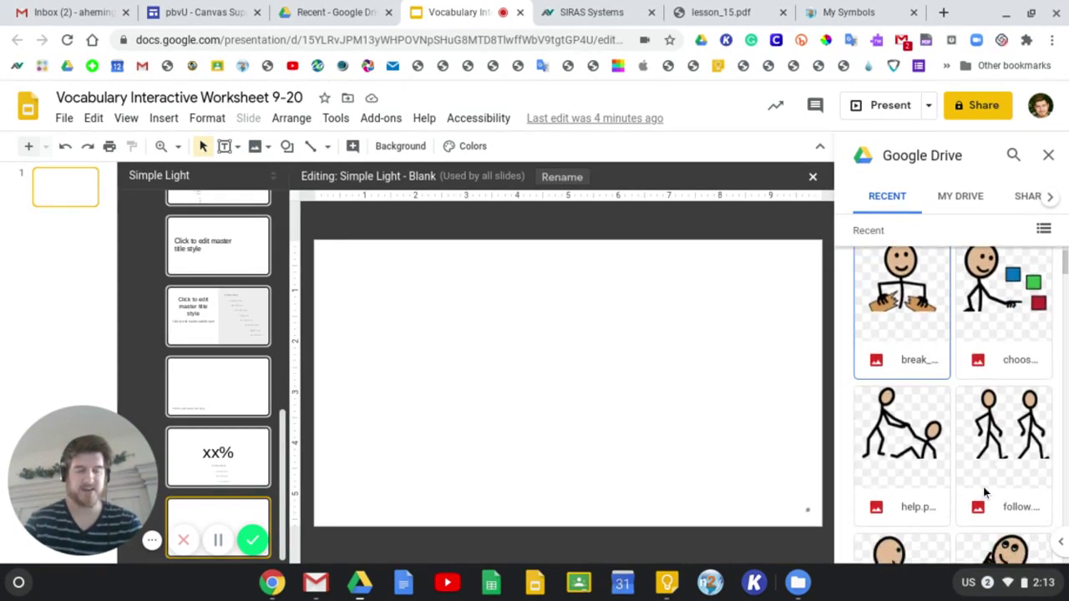
scroll(985, 494, "down", 4)
scroll(985, 494, "up", 5)
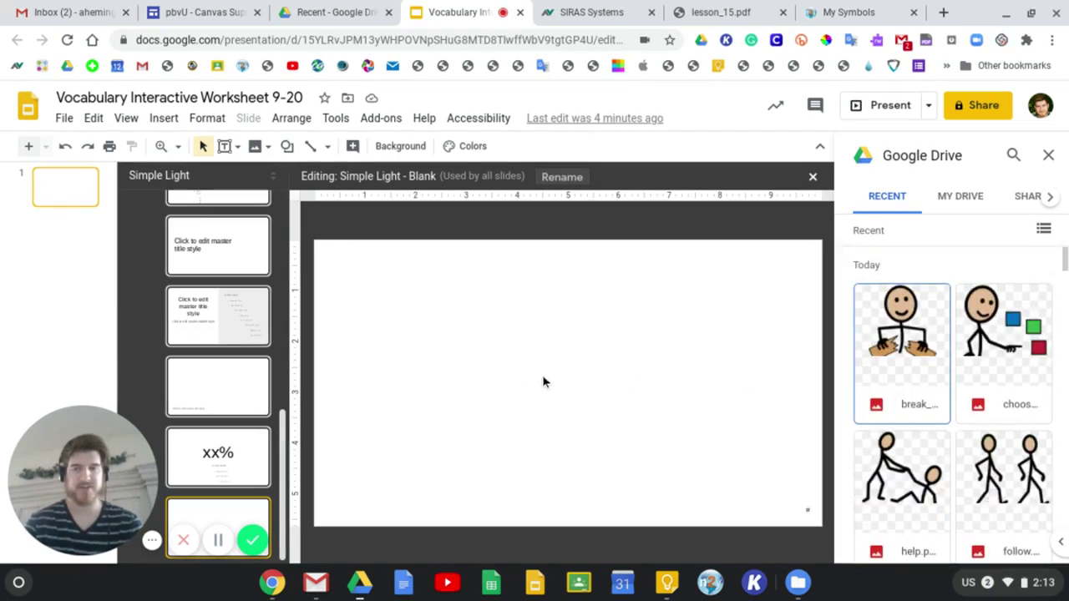
scroll(934, 413, "down", 1)
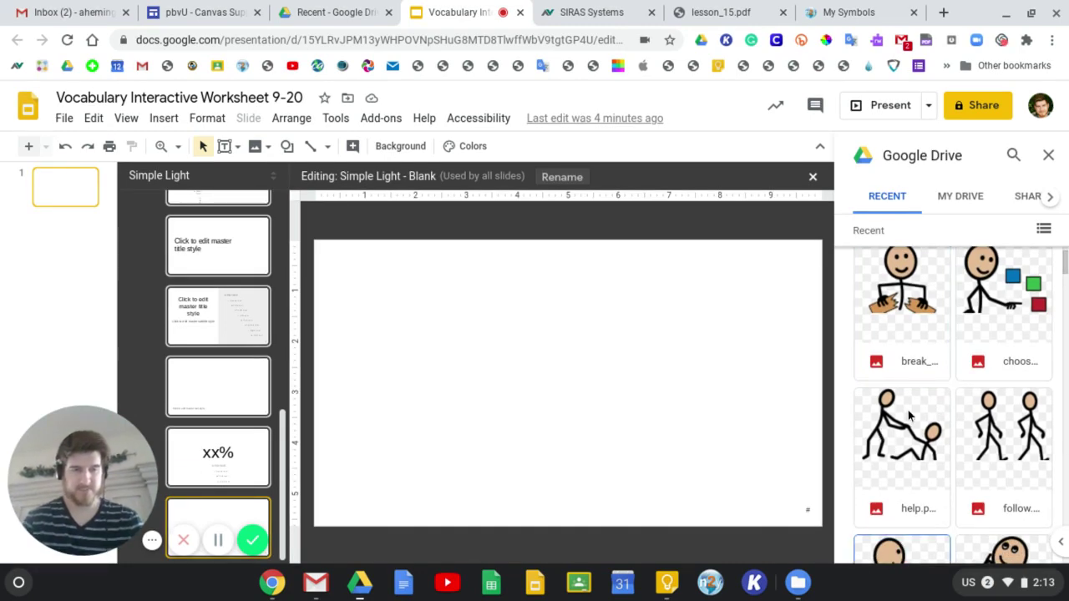
left_click(906, 313)
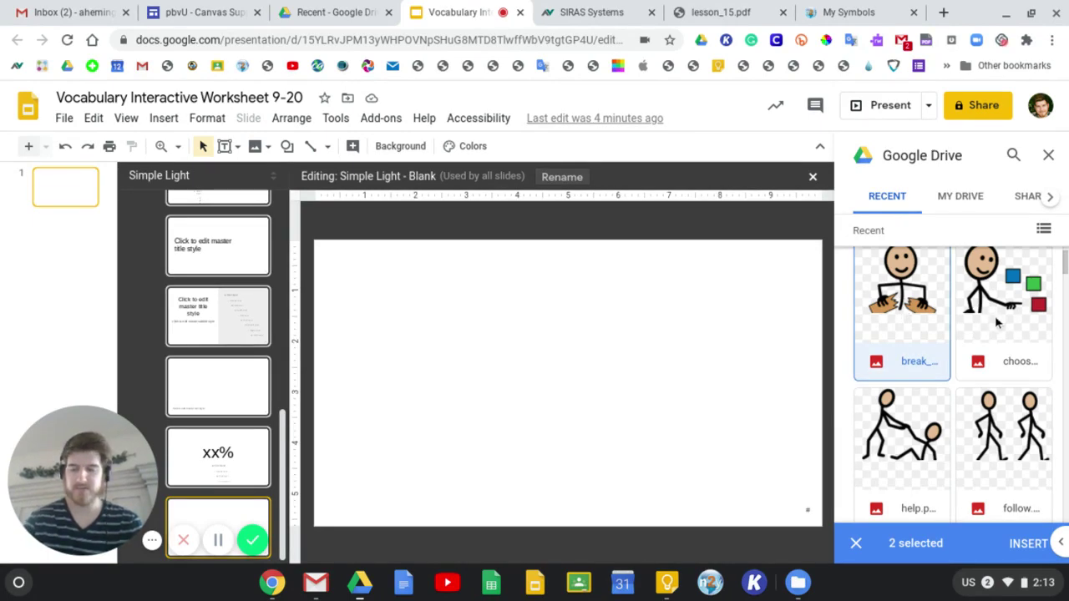
left_click(997, 322)
left_click(908, 424)
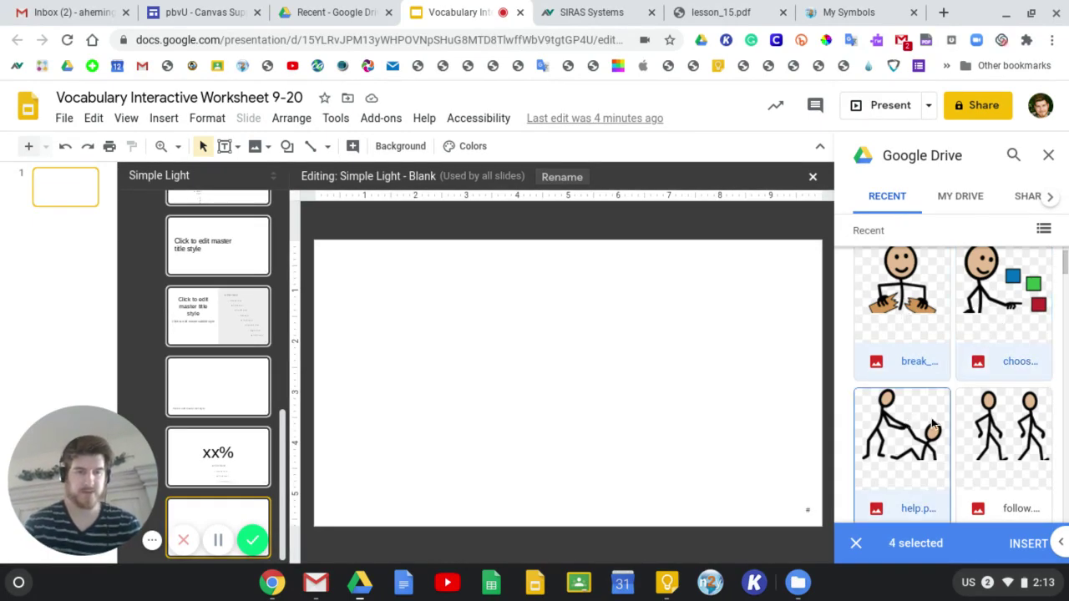
left_click(1017, 426)
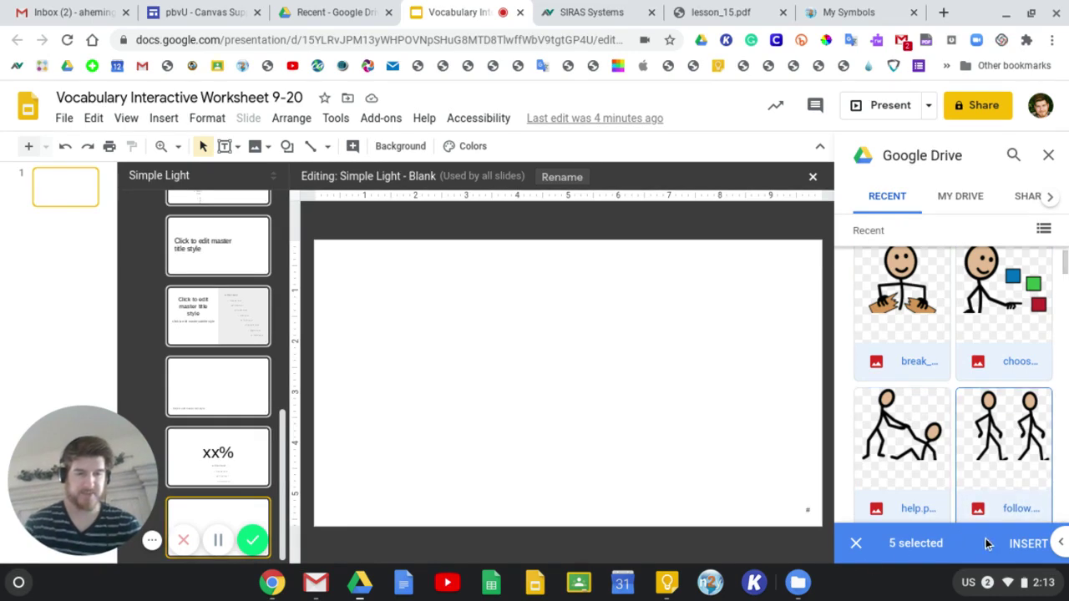
left_click(1027, 544)
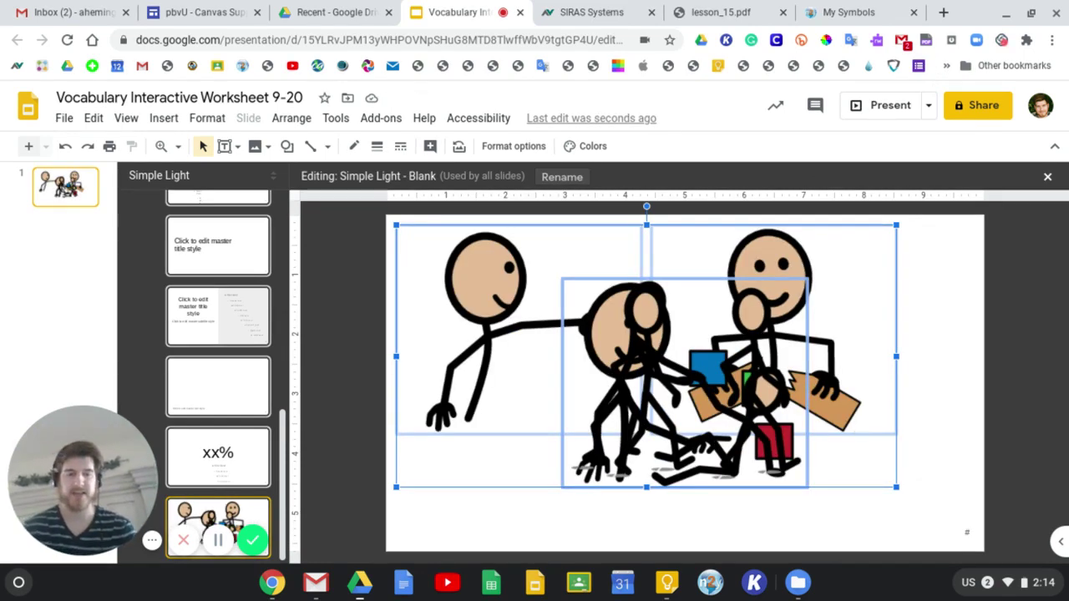
- Shrink the reaching figure into the top-left corner and place the shrunk walking figures below it
left_click(911, 467)
left_click(543, 392)
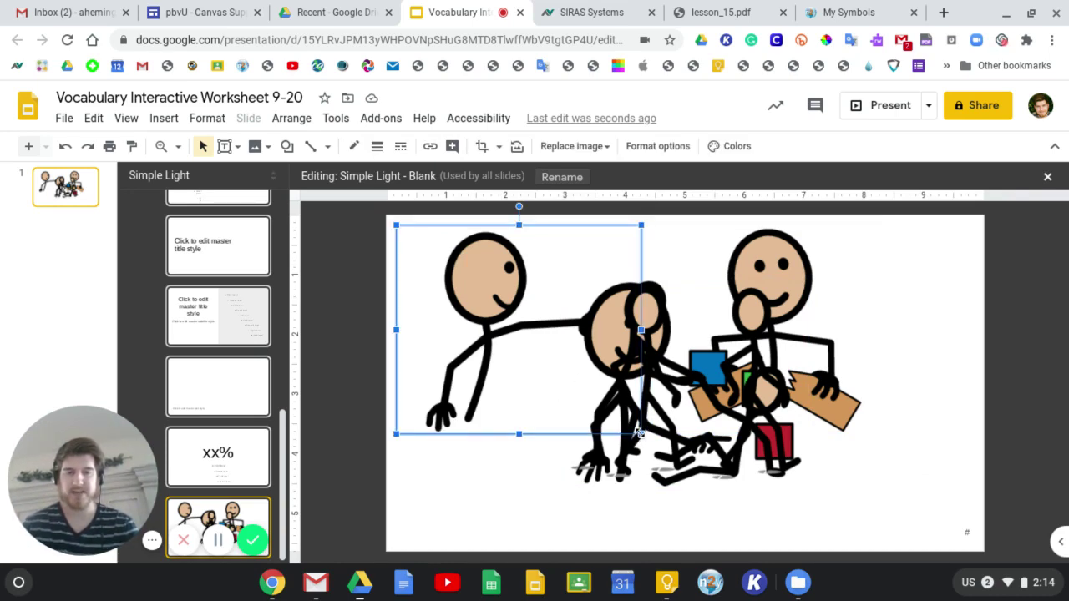
left_click_drag(574, 382, 492, 313)
left_click(642, 314)
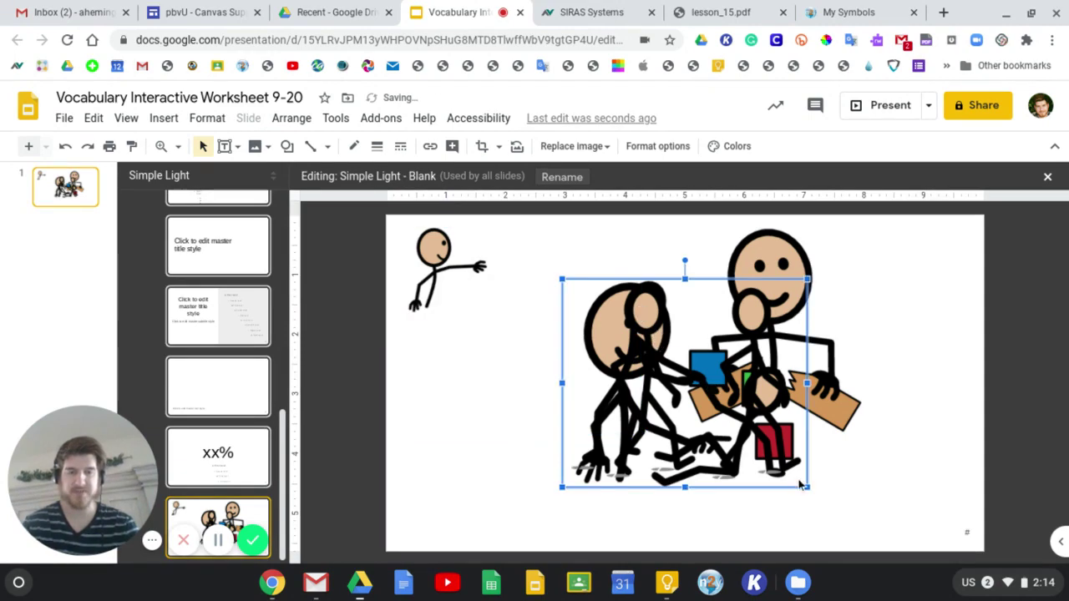
left_click_drag(807, 487, 646, 348)
left_click_drag(489, 352, 433, 365)
- Shrink the helping picture and the figure pointing at coloured blocks
left_click(776, 459)
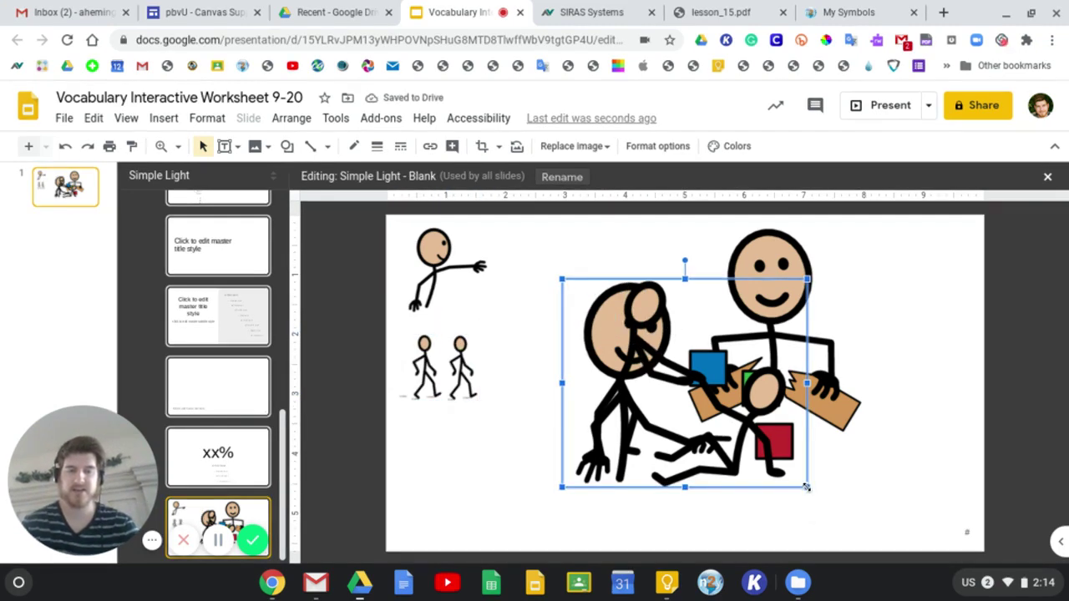
left_click_drag(804, 485, 455, 460)
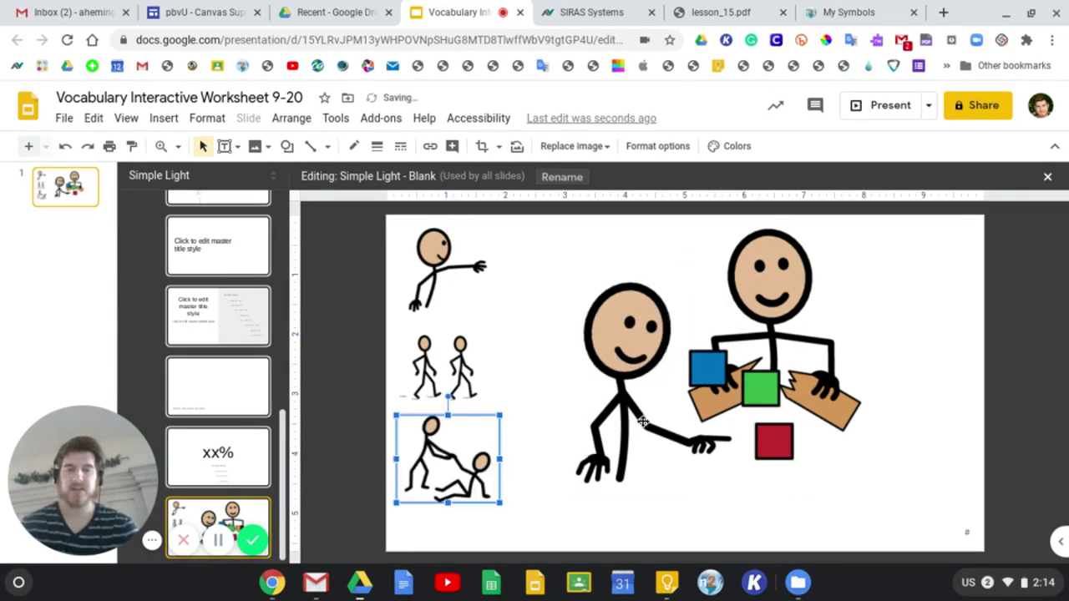
left_click(696, 455)
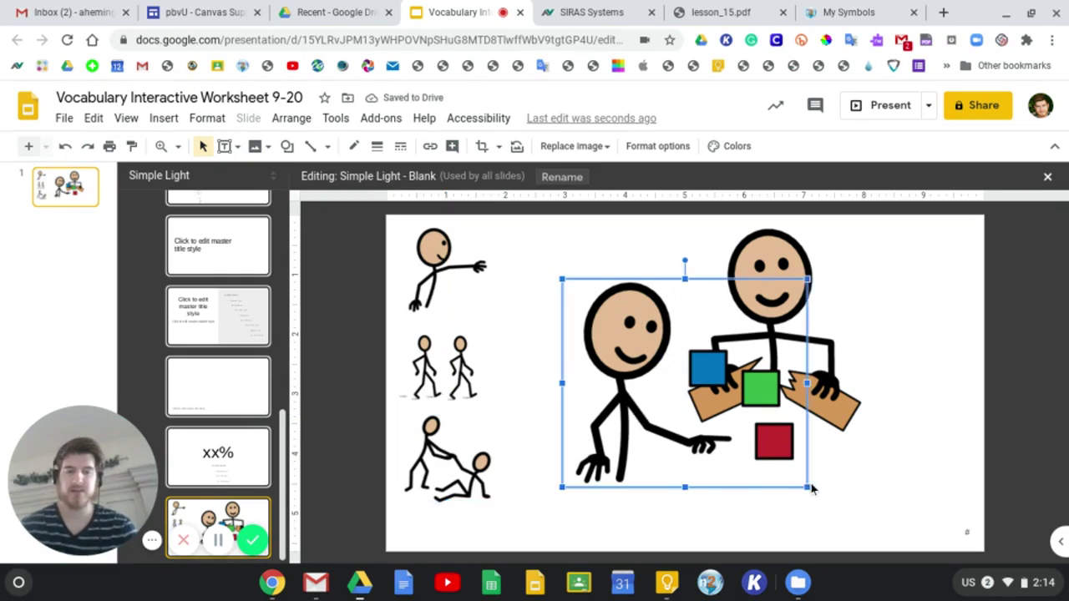
left_click_drag(807, 487, 661, 362)
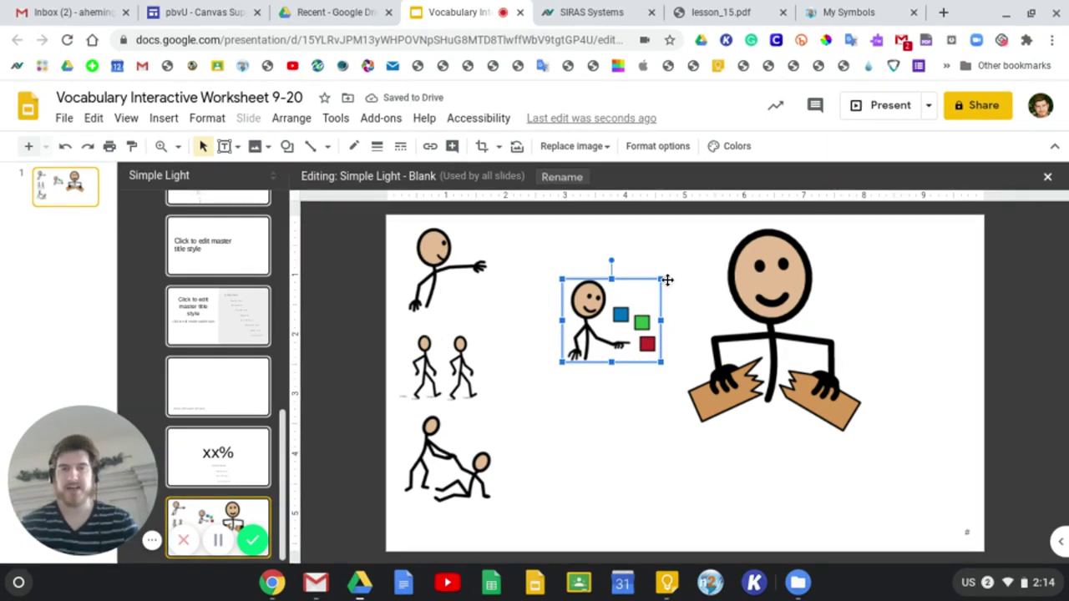
- Look over a picture's size and rotation format options, then close the panel
left_click(658, 146)
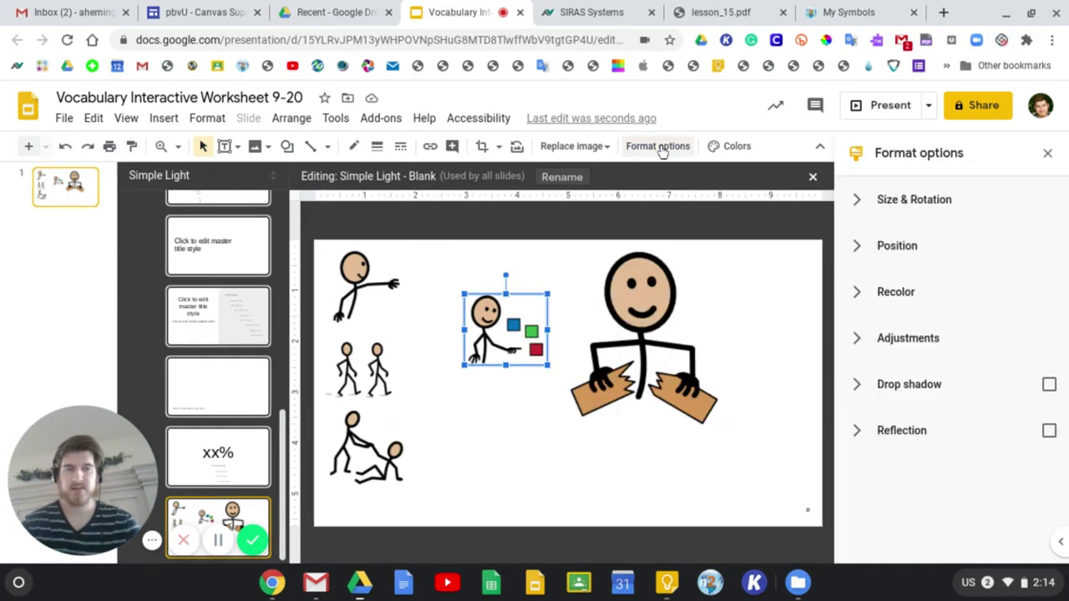
left_click(859, 203)
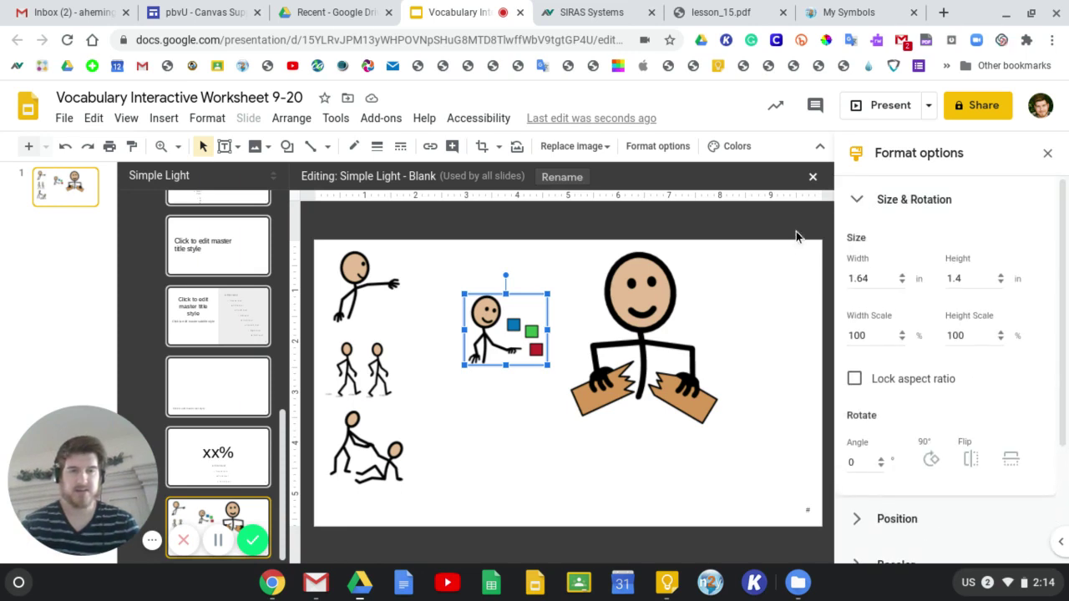
left_click(762, 302)
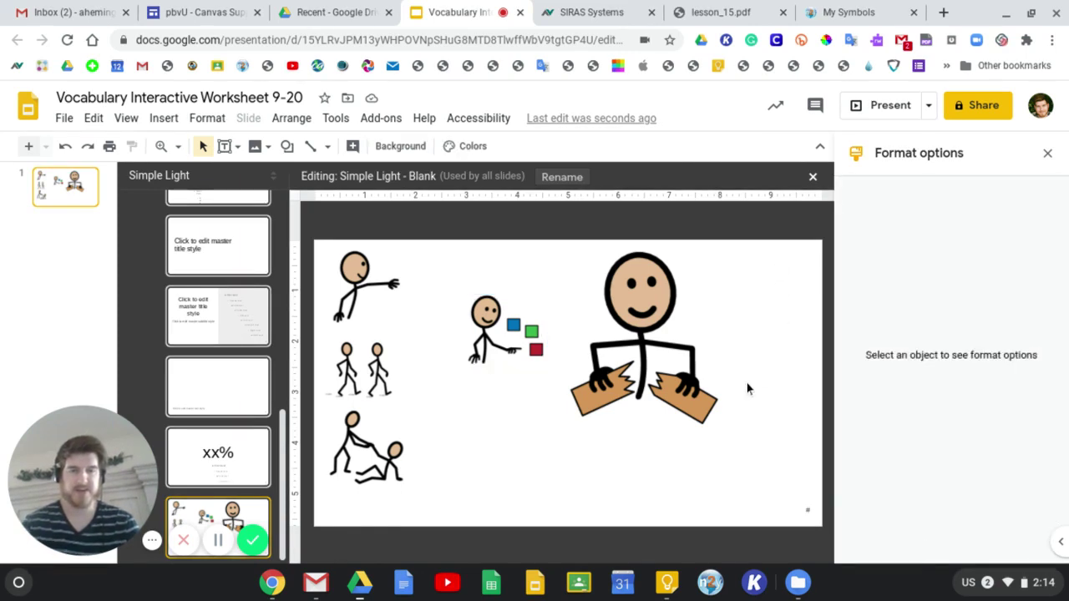
left_click(1047, 157)
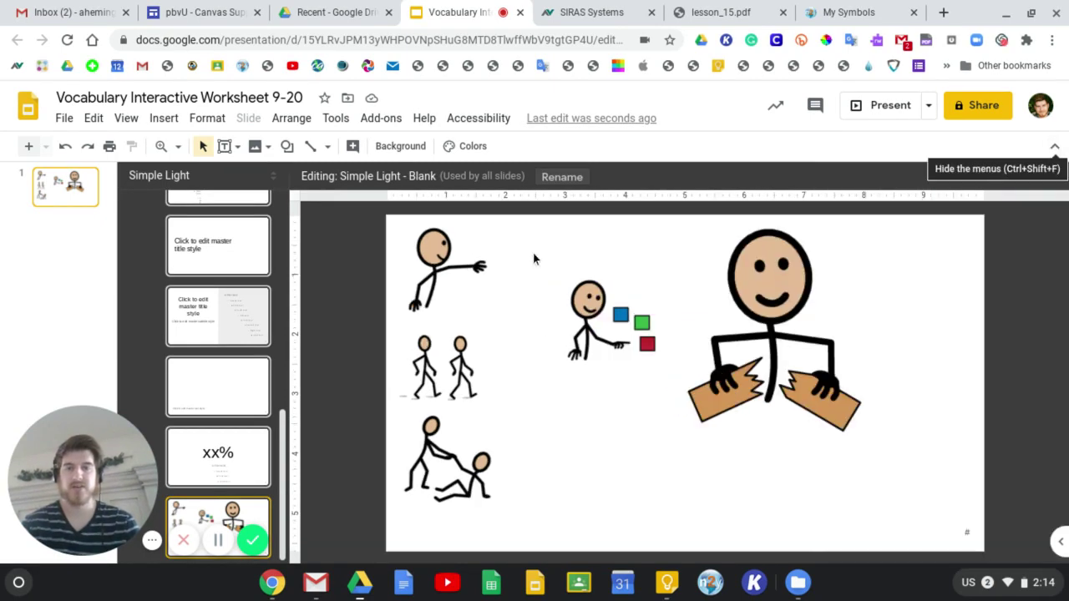
- Set a custom page size of 8.5 × 11 inches in Page setup
left_click(64, 118)
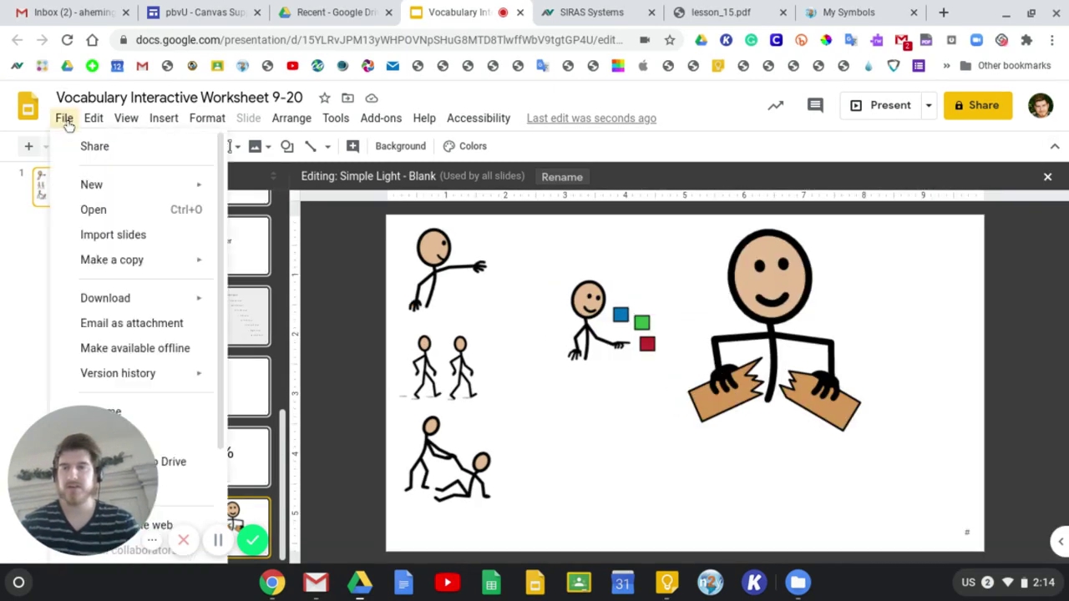
scroll(193, 437, "down", 3)
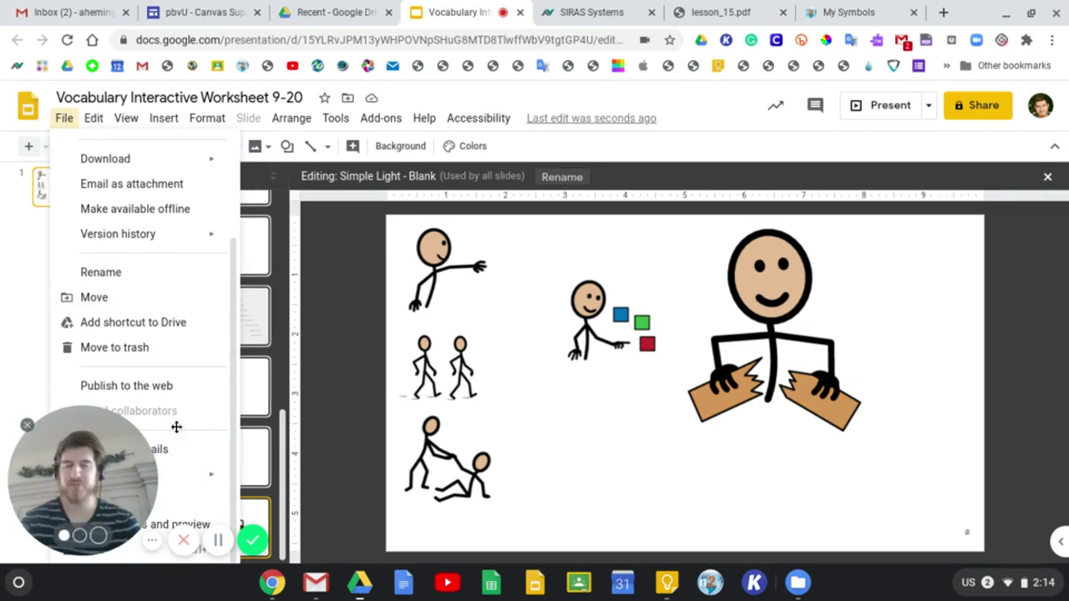
left_click_drag(82, 481, 989, 161)
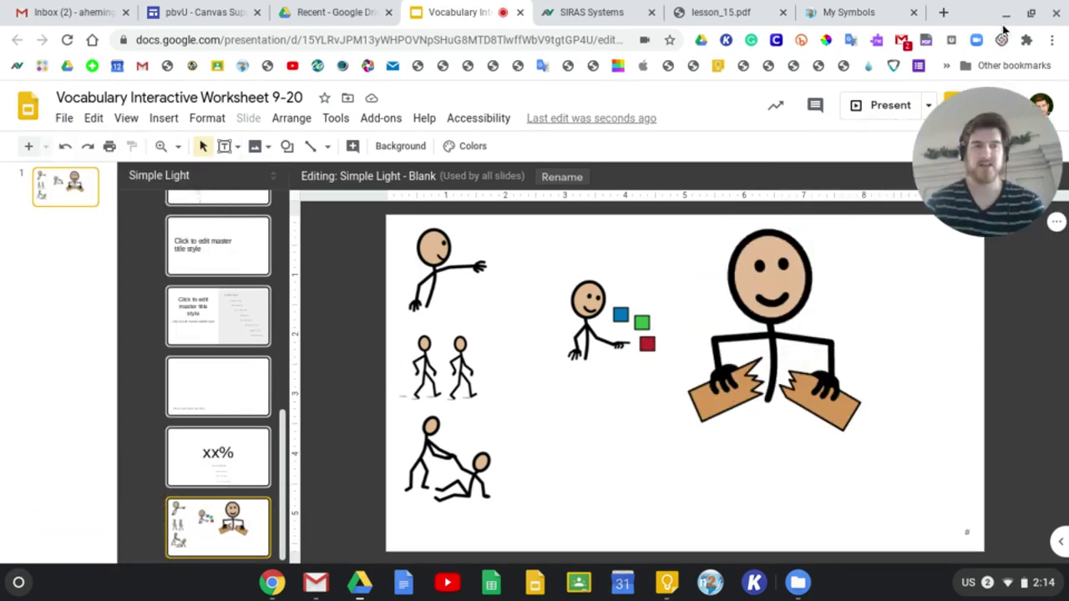
left_click(65, 118)
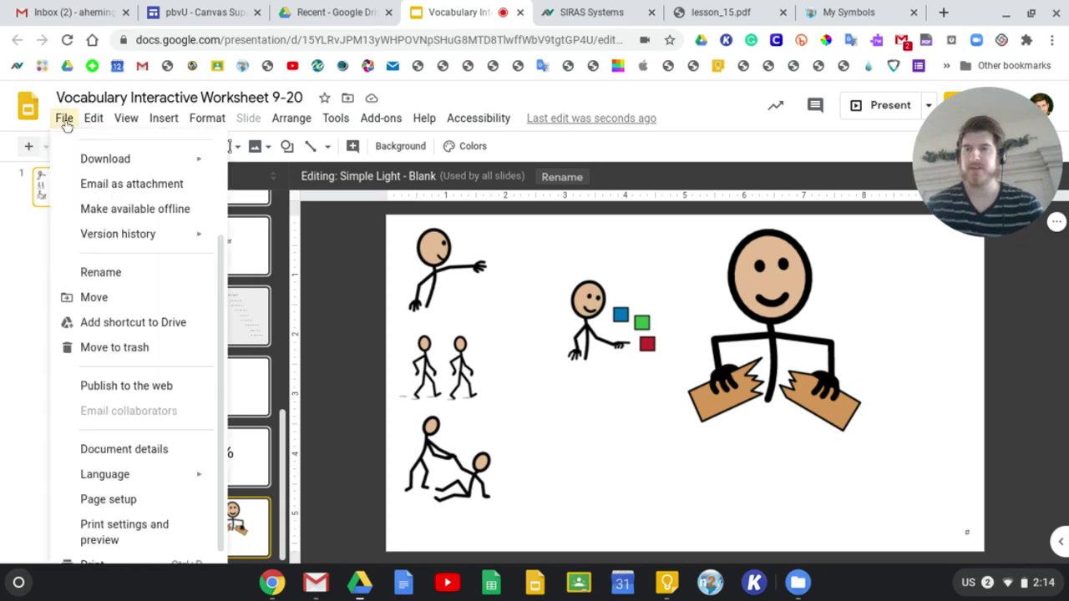
left_click(130, 501)
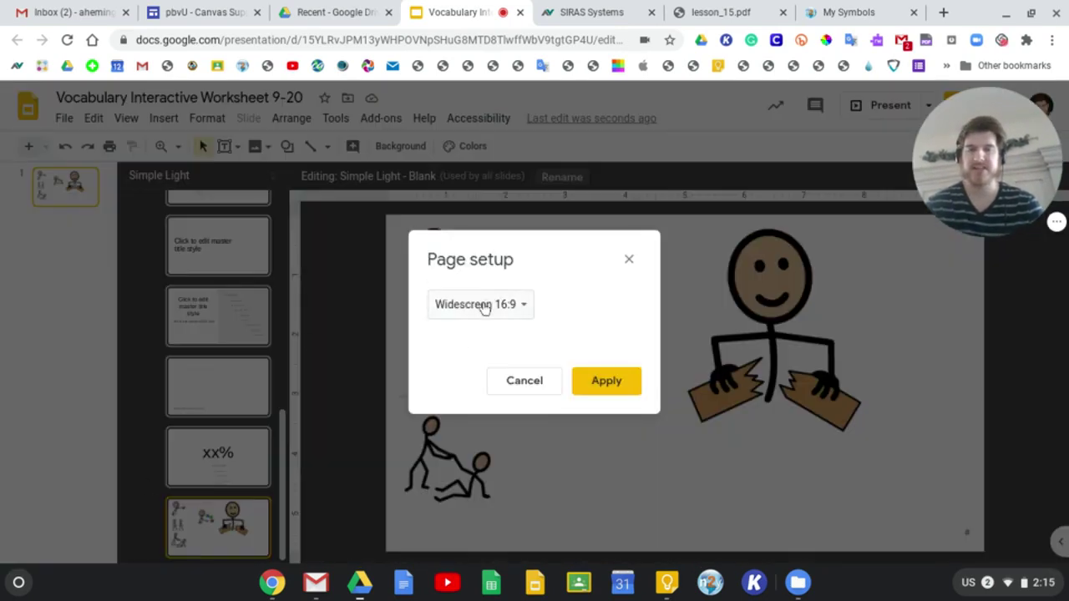
left_click(482, 305)
left_click(482, 358)
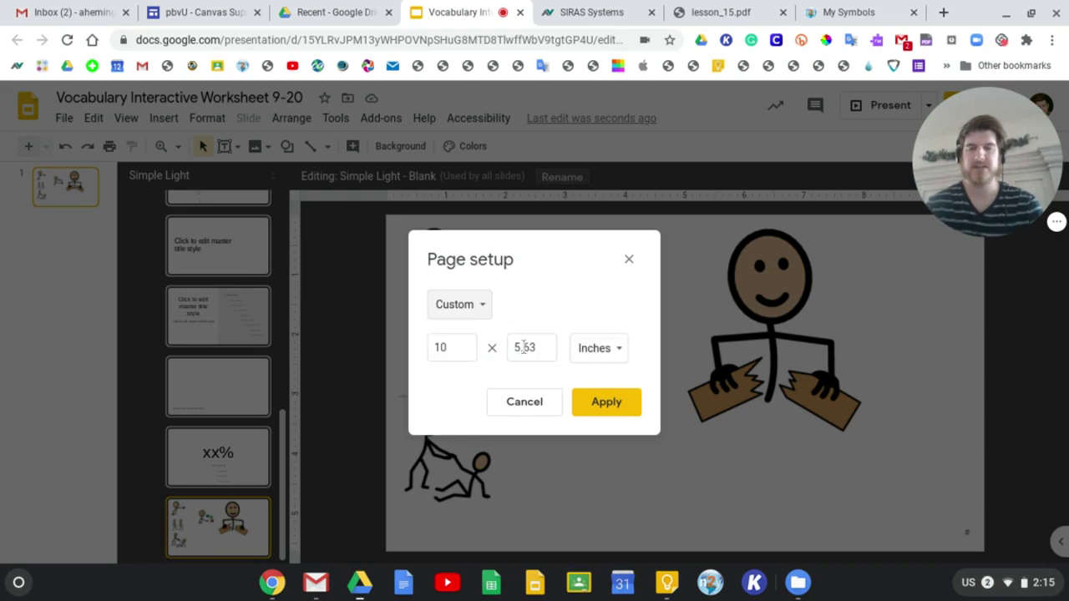
left_click(447, 347)
double_click(447, 348)
type("8.5")
key("Tab")
type("11")
left_click(608, 404)
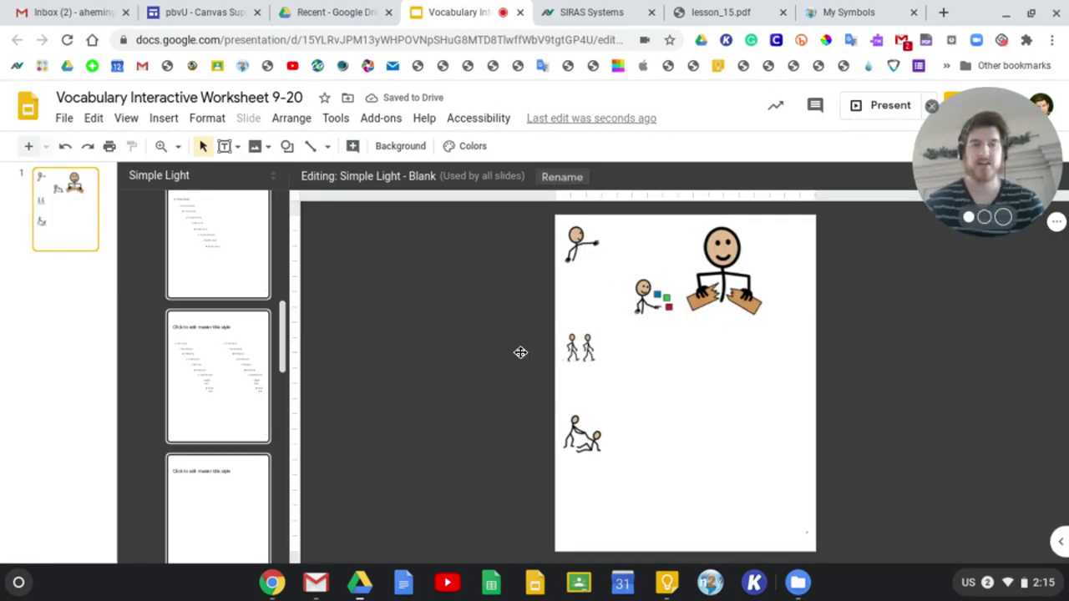
- Select every object on the master layout and show its size and rotation settings
left_click_drag(497, 365, 107, 482)
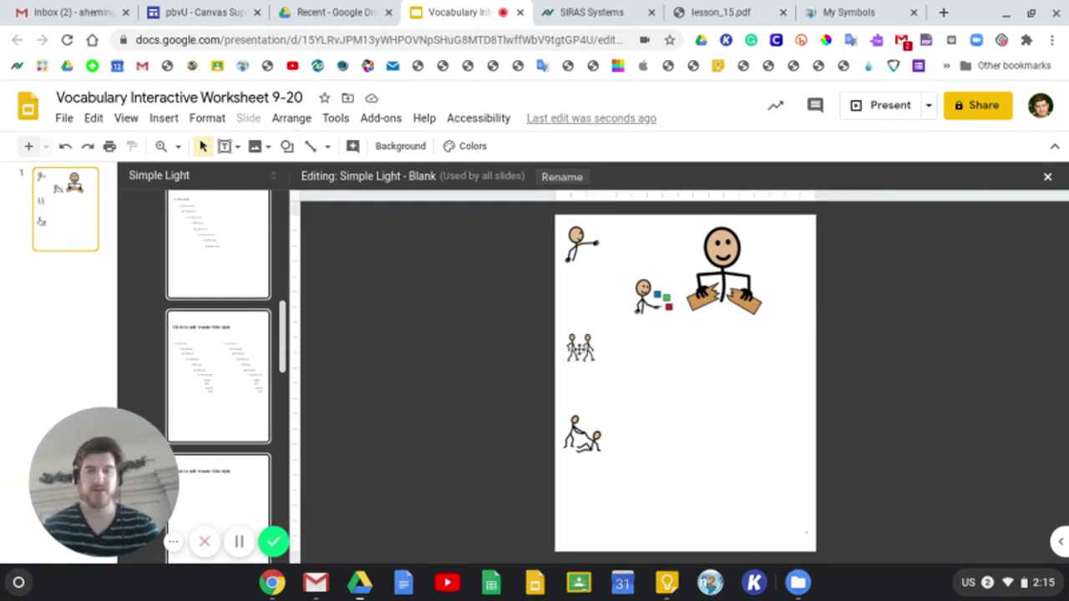
left_click(579, 348)
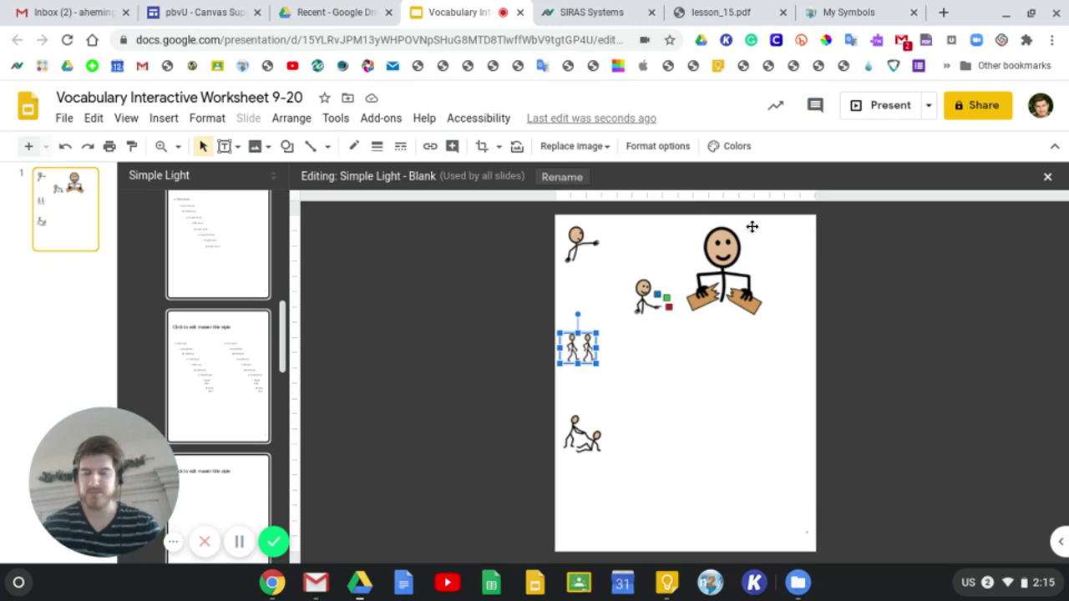
key("ctrl+a")
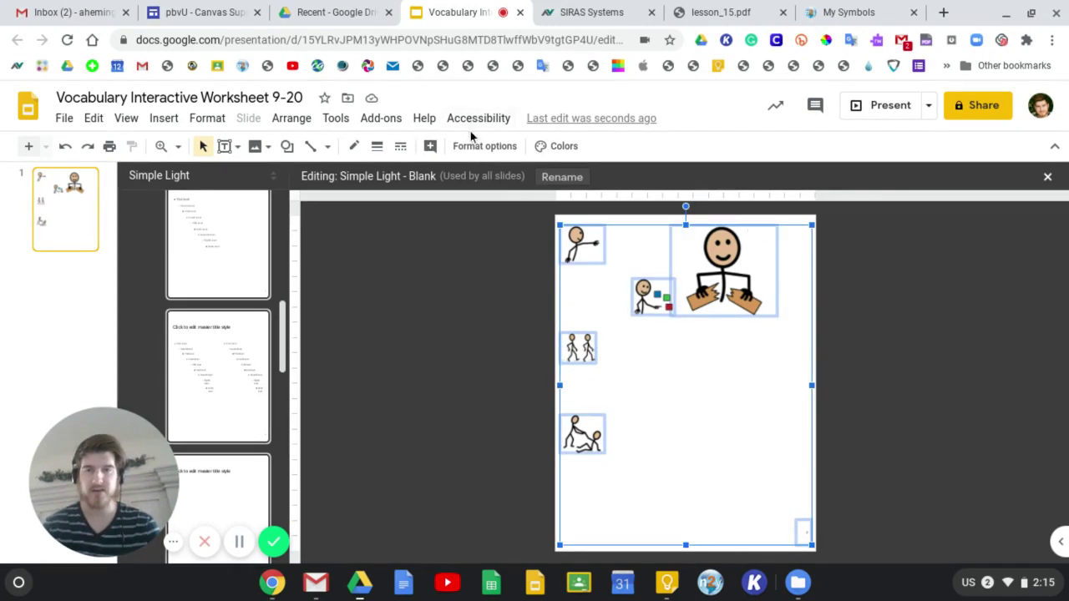
left_click(483, 149)
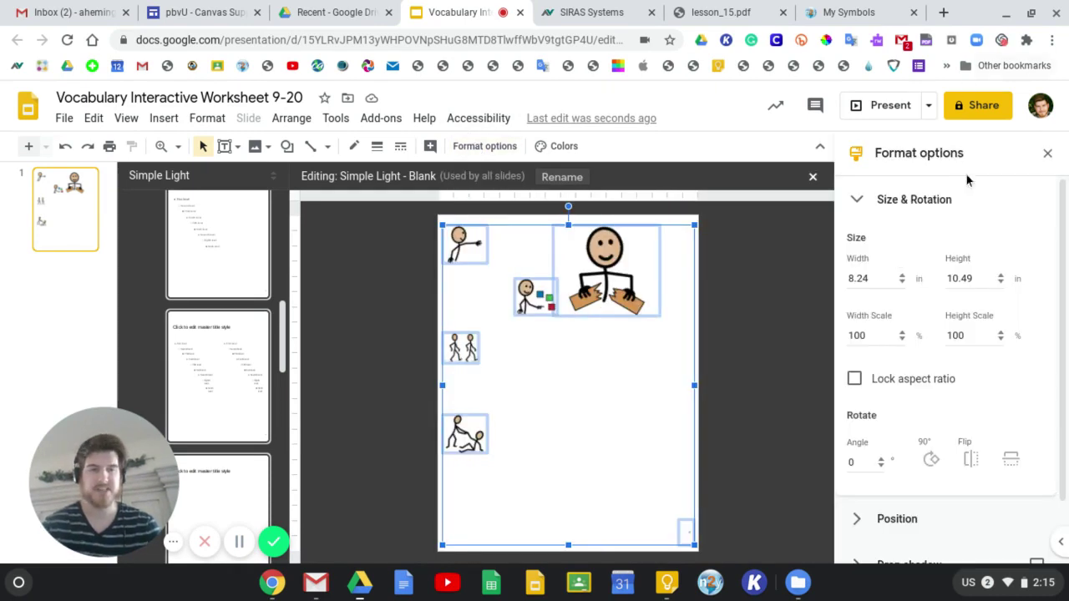
- Try width and height values of 2, then 3, on the selection
left_click(873, 281)
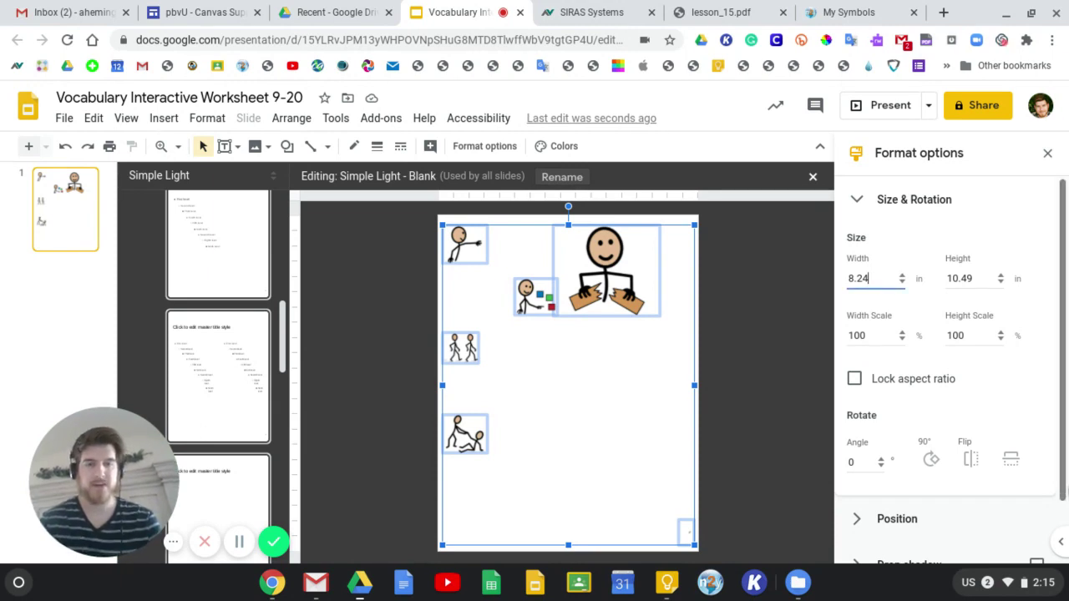
key("BackSpace")
key("BackSpace")
key("BackSpace")
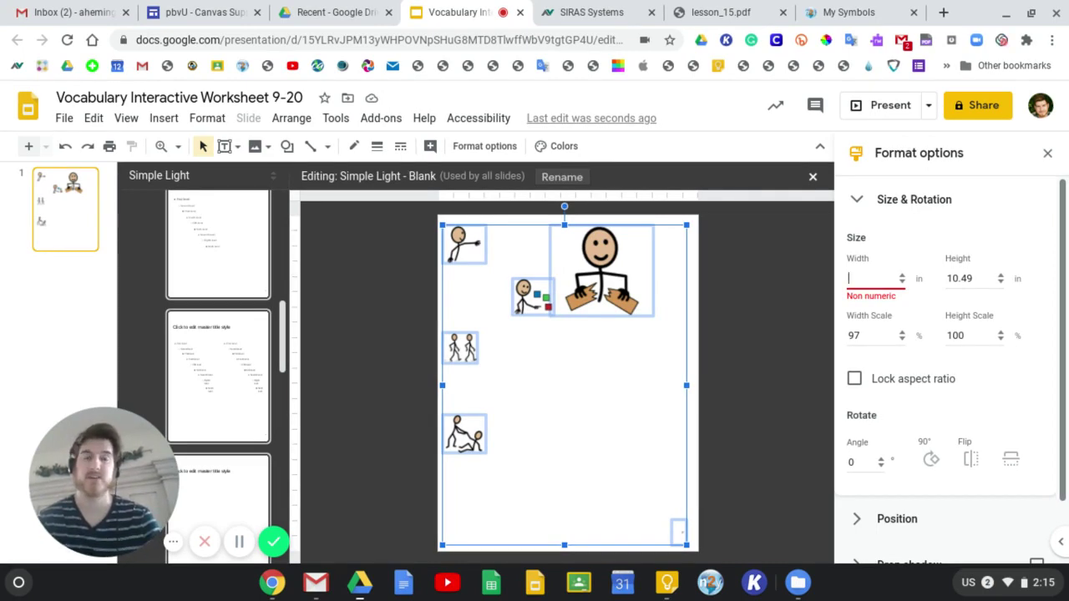
type("2")
key("Tab")
type("2")
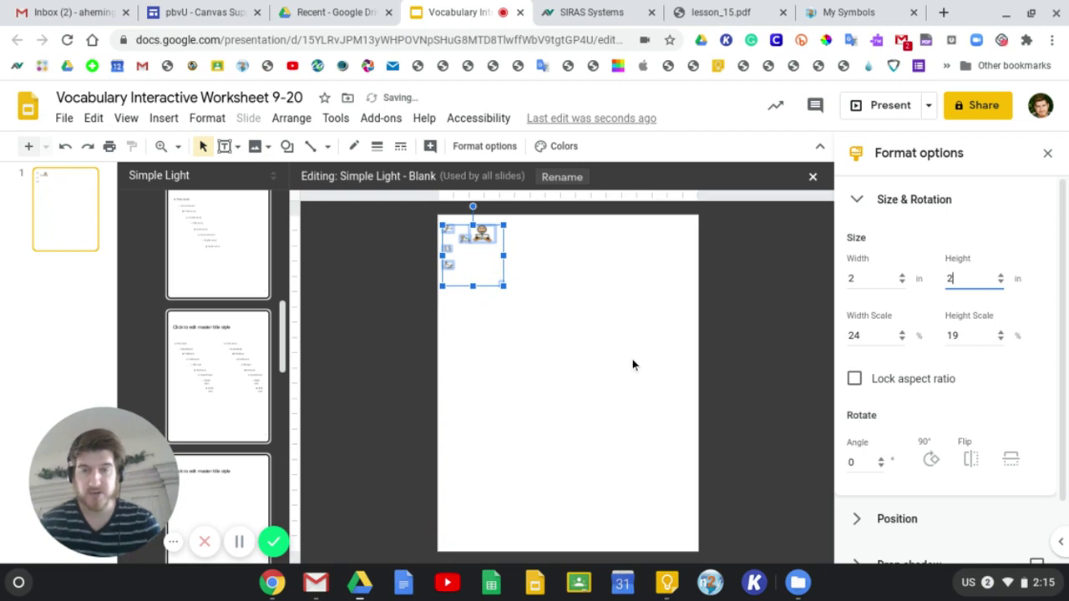
left_click(868, 285)
key("BackSpace")
type("3")
key("Tab")
type("3")
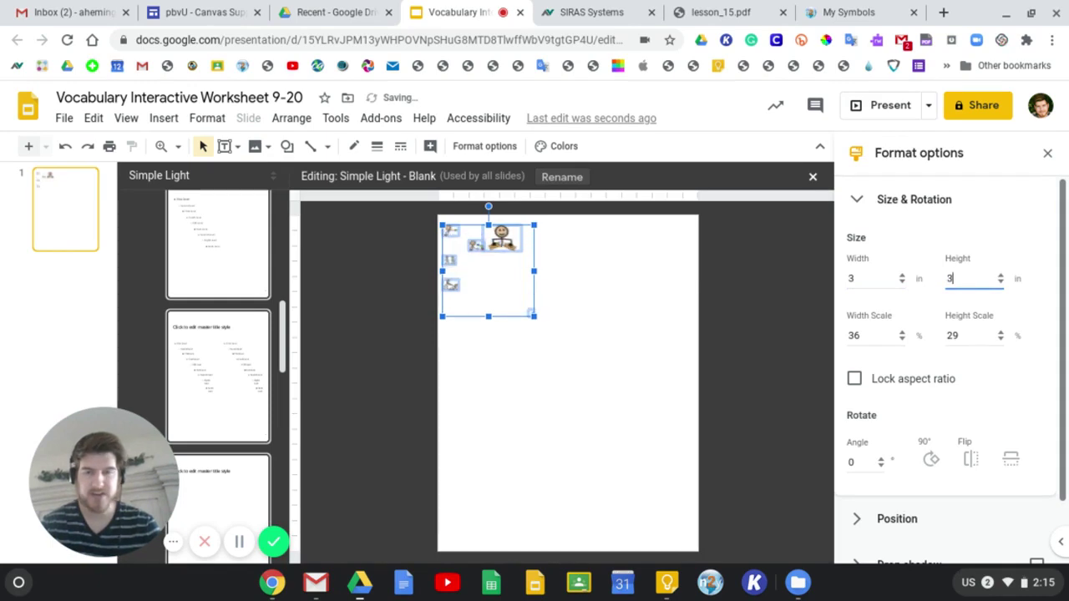
- Try width 1 and height 10 on the selection, then deselect all objects
left_click(857, 278)
key("BackSpace")
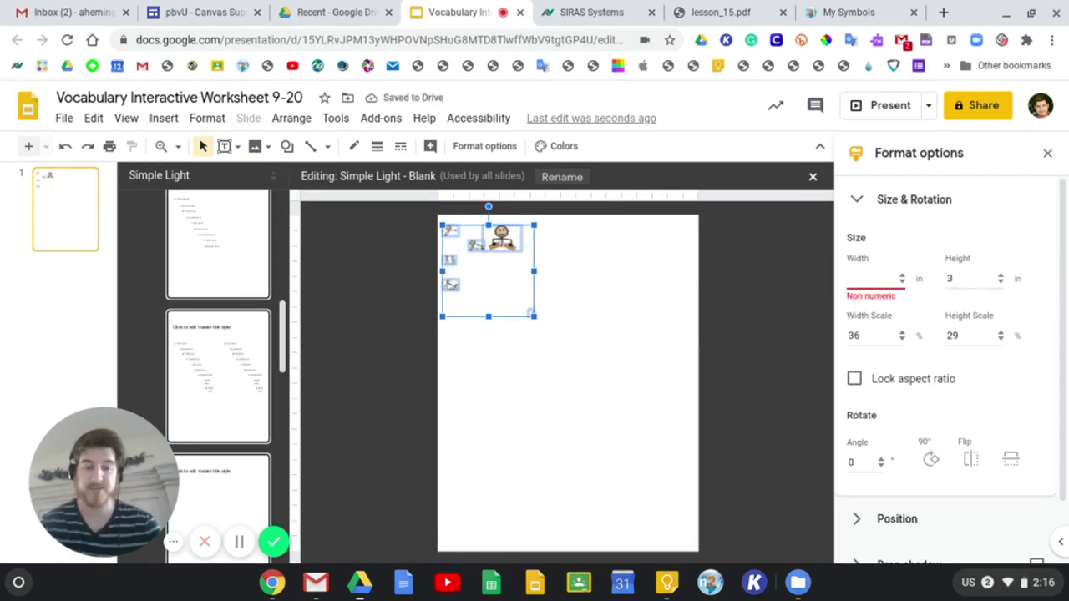
type("1")
key("Tab")
type("1")
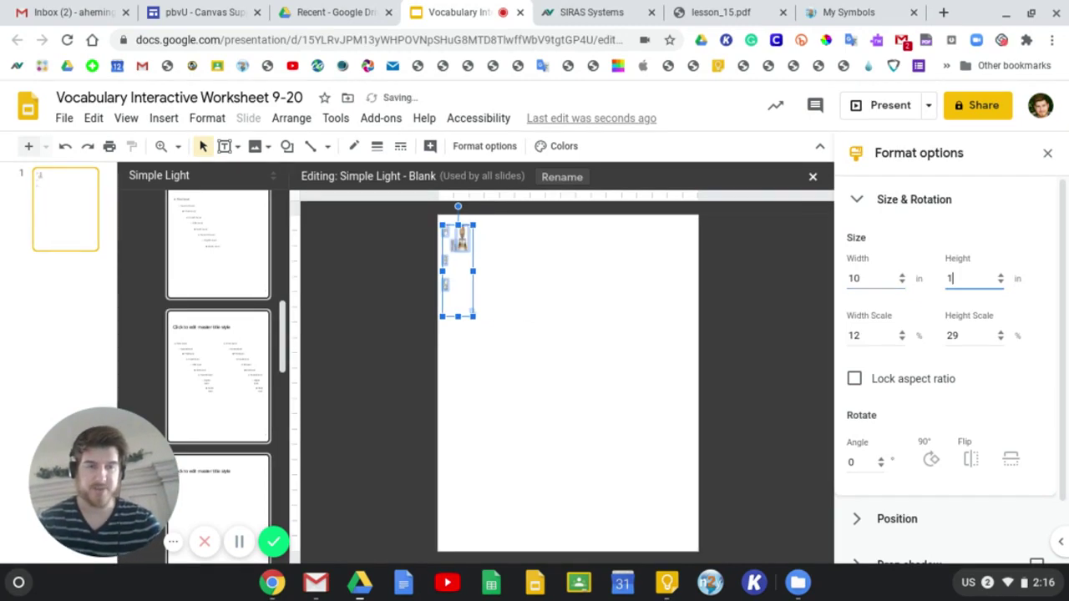
type("0")
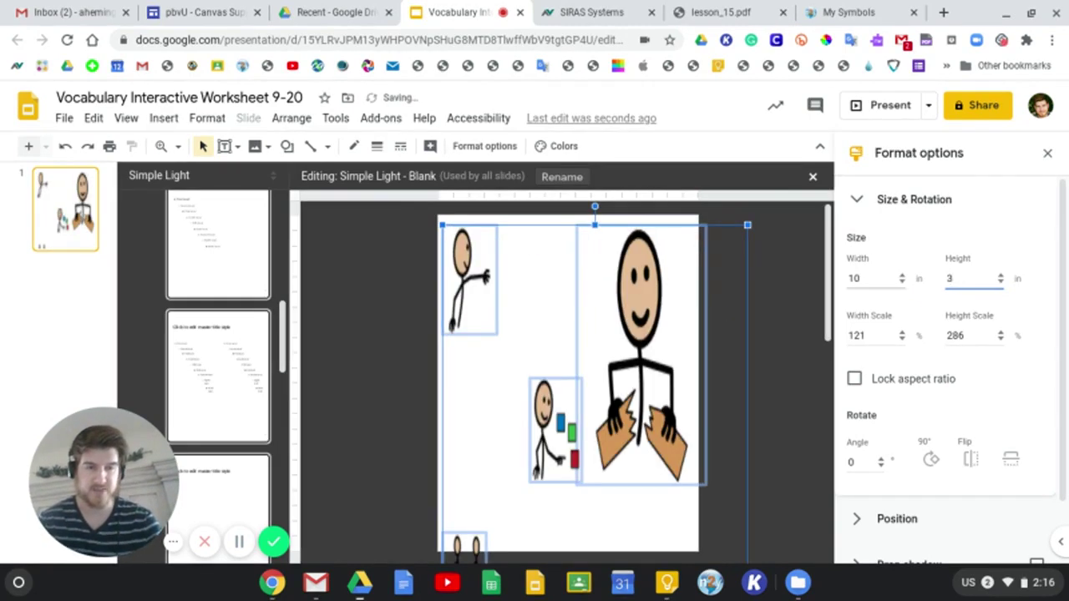
key("BackSpace")
type("10")
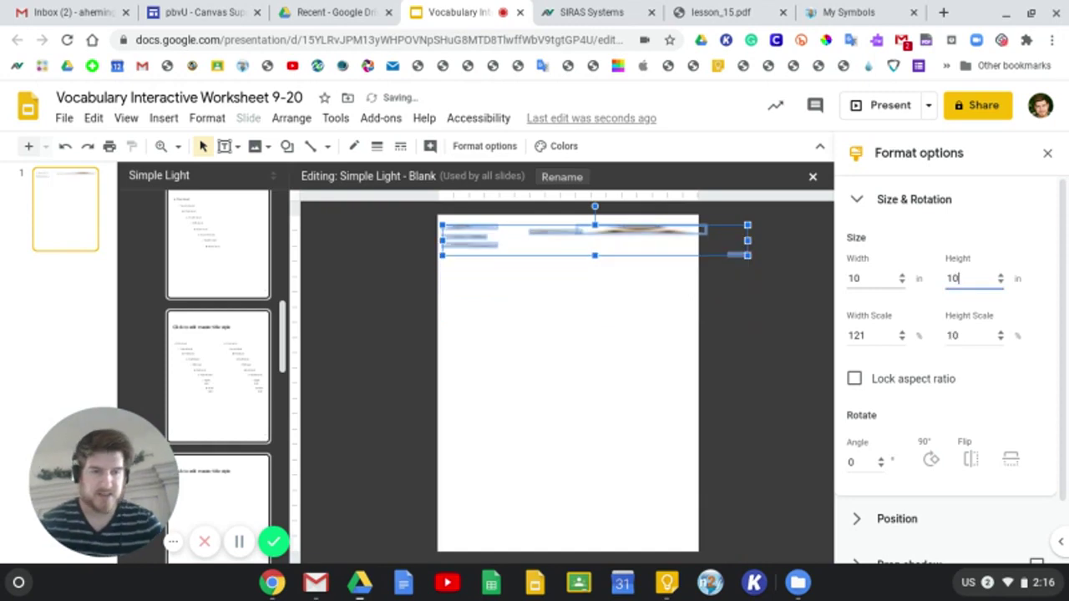
left_click(654, 389)
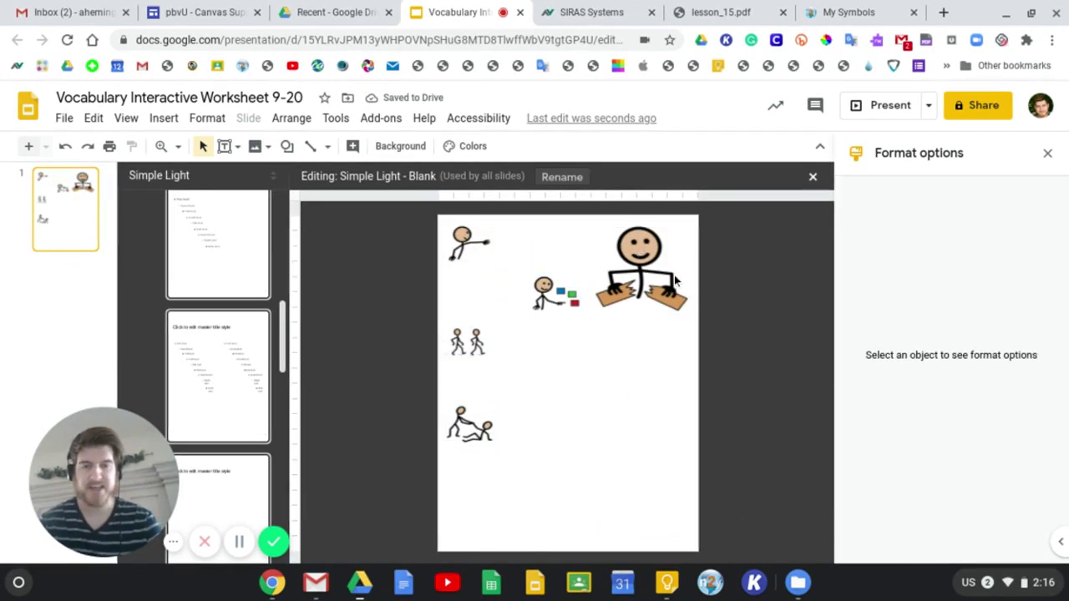
- Stack the two-walkers, pushing-figures and figure-with-blocks pictures into a left-hand column
left_click(640, 267)
left_click(466, 341)
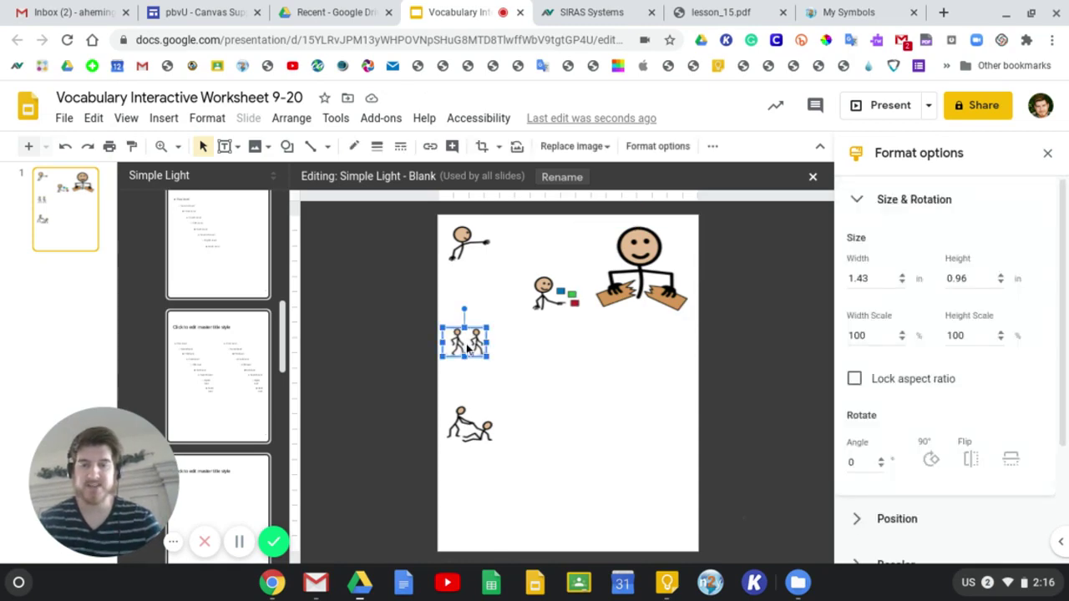
left_click_drag(469, 328, 465, 291)
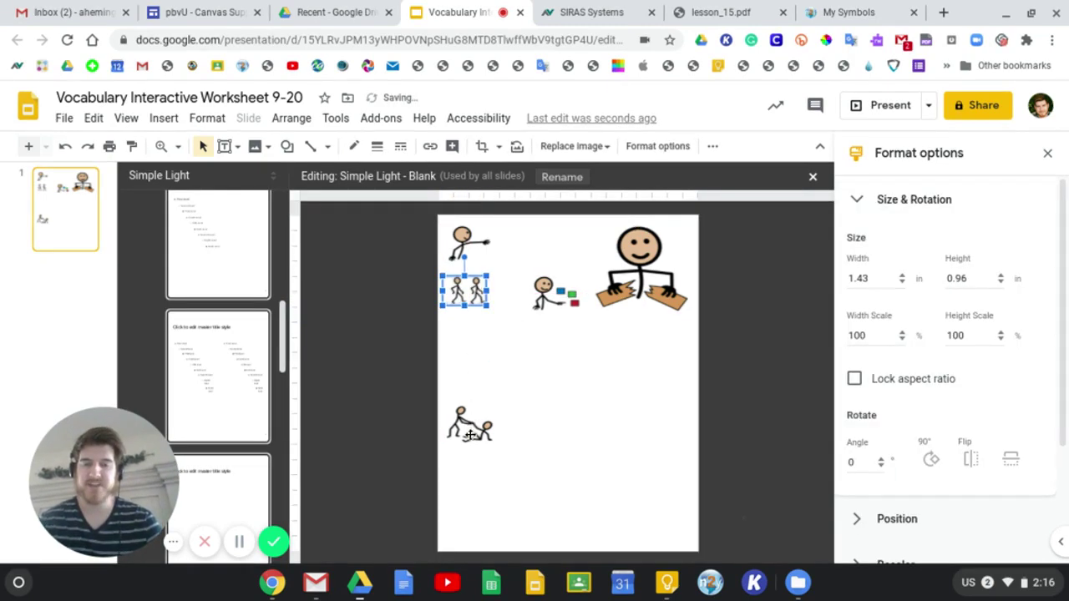
left_click_drag(472, 425, 466, 340)
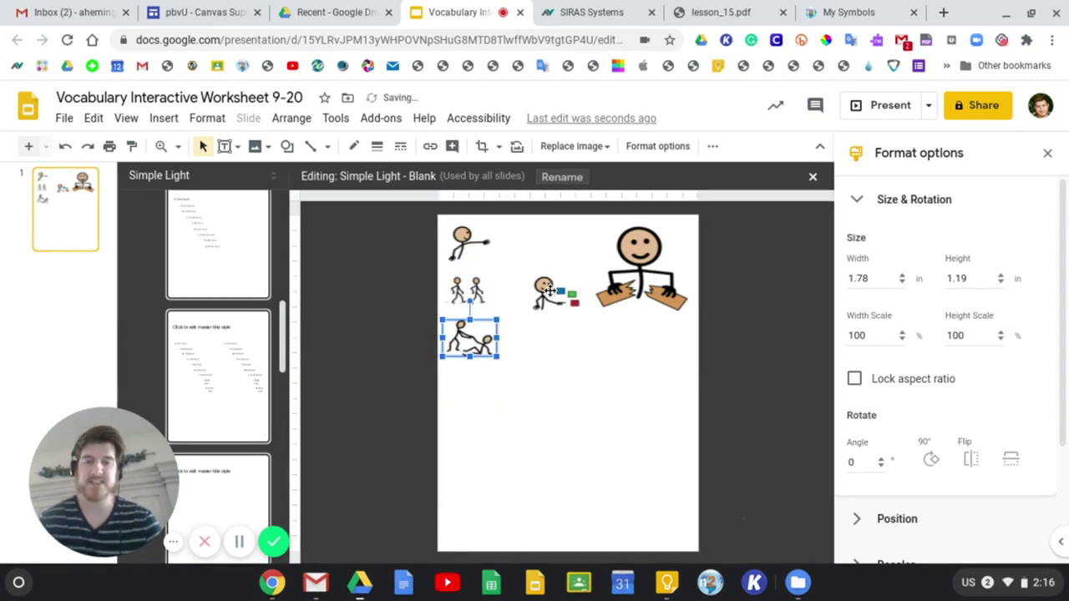
left_click_drag(550, 289, 462, 391)
- Shrink the board-breaking figure to the column's bottom and nudge the blocks picture down
left_click(646, 260)
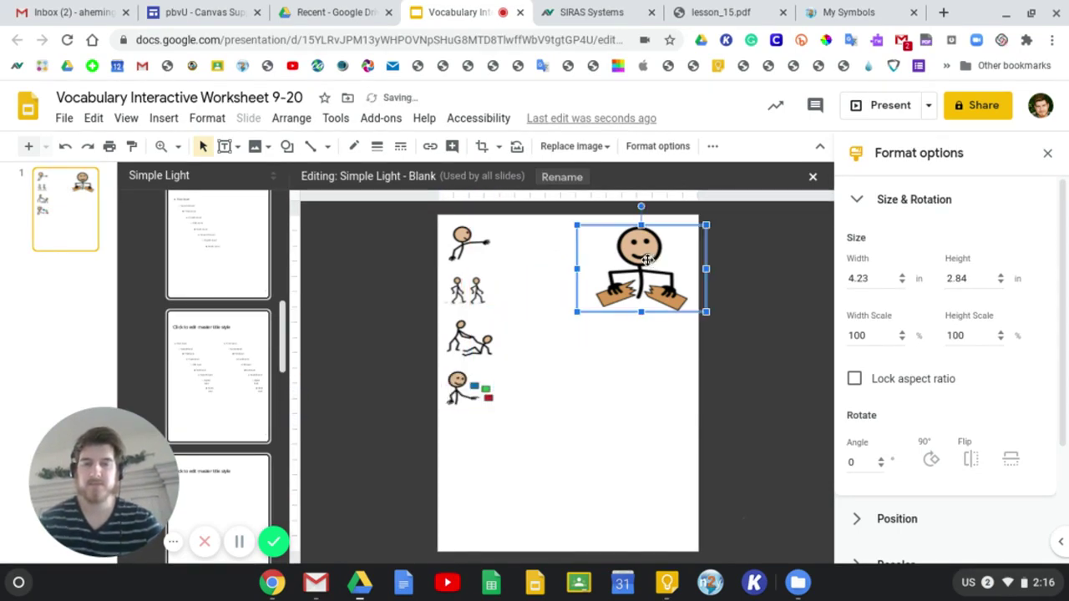
left_click_drag(646, 259, 516, 468)
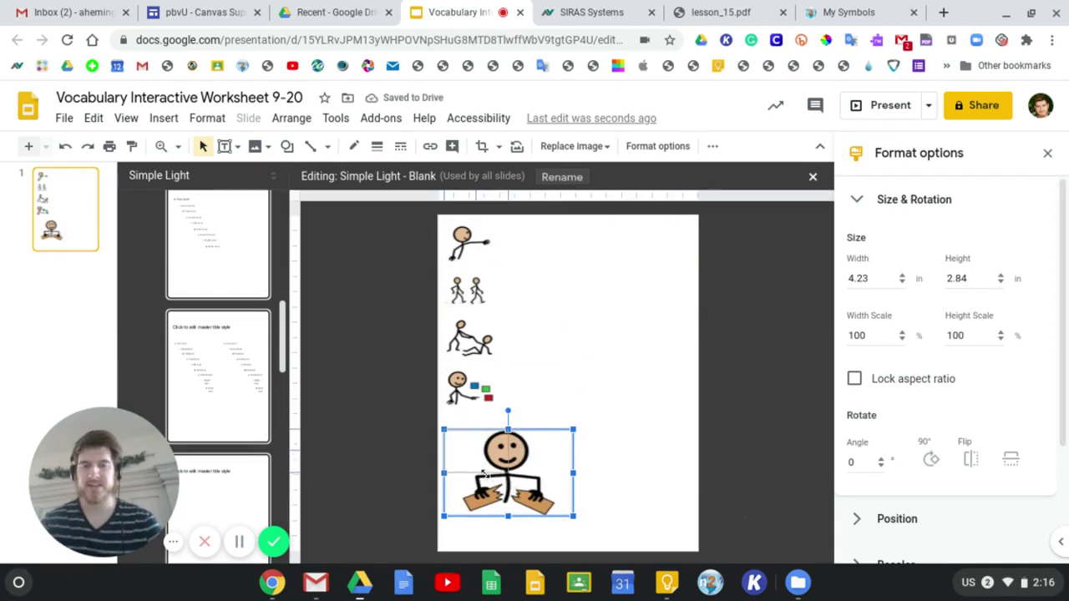
key("ctrl+z")
left_click_drag(475, 455, 469, 477)
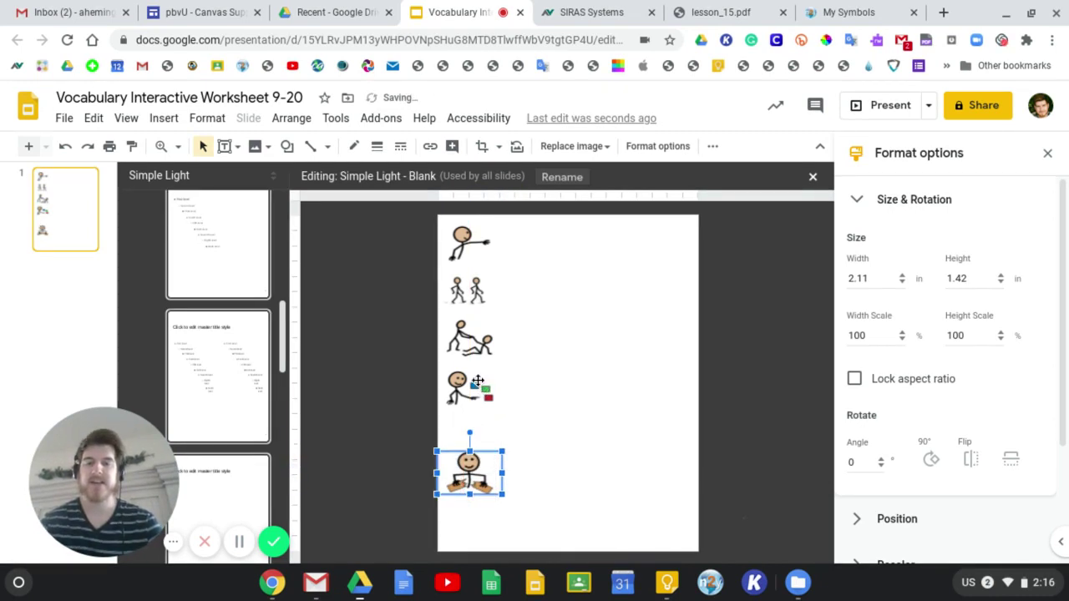
left_click(466, 390)
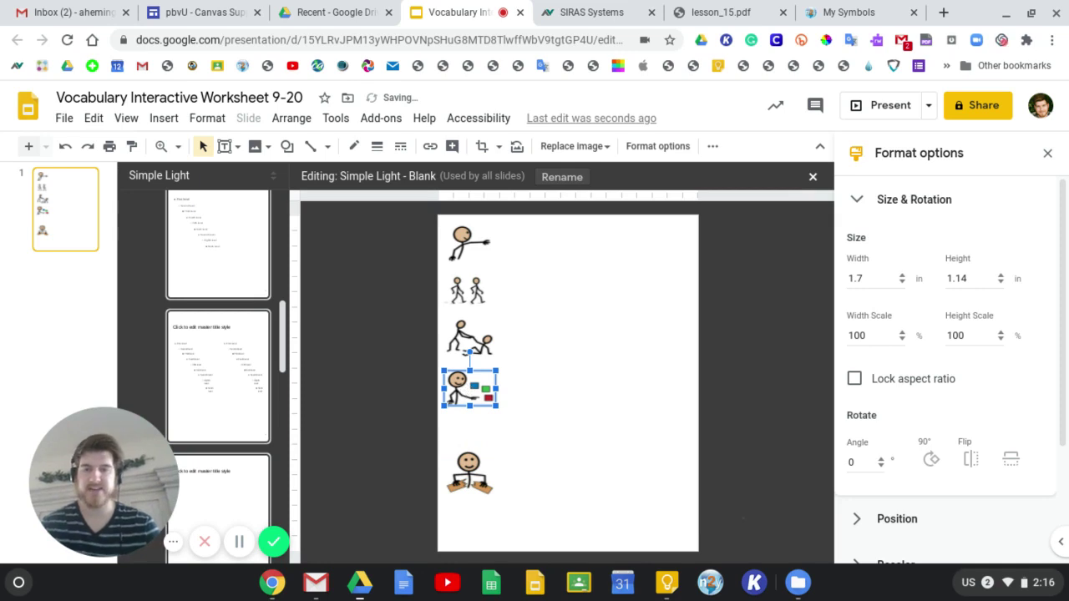
key("Down")
key("Down")
key("Down")
key("Down")
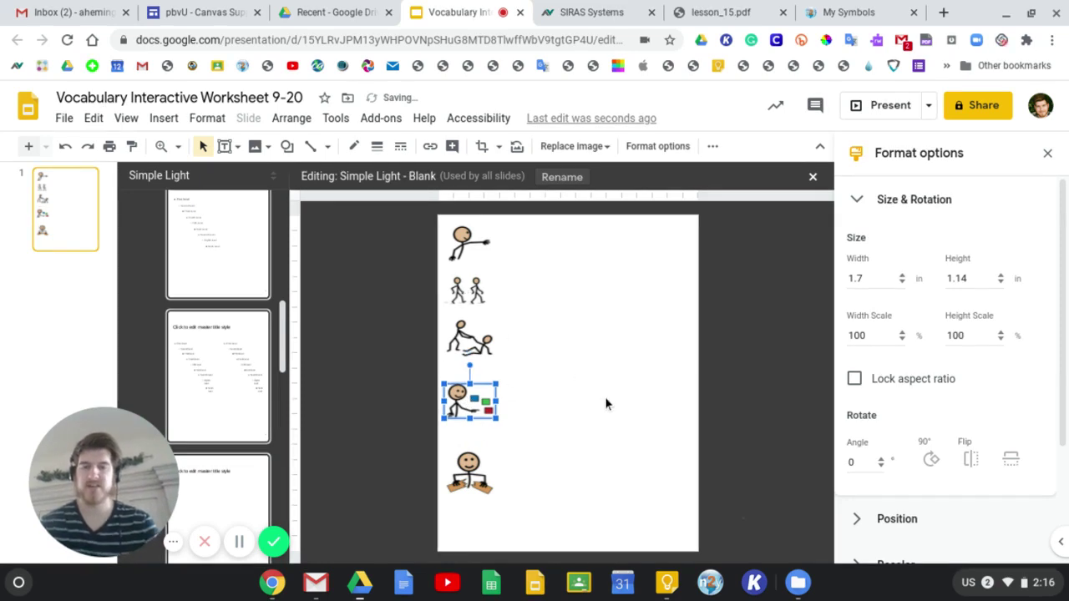
left_click(606, 404)
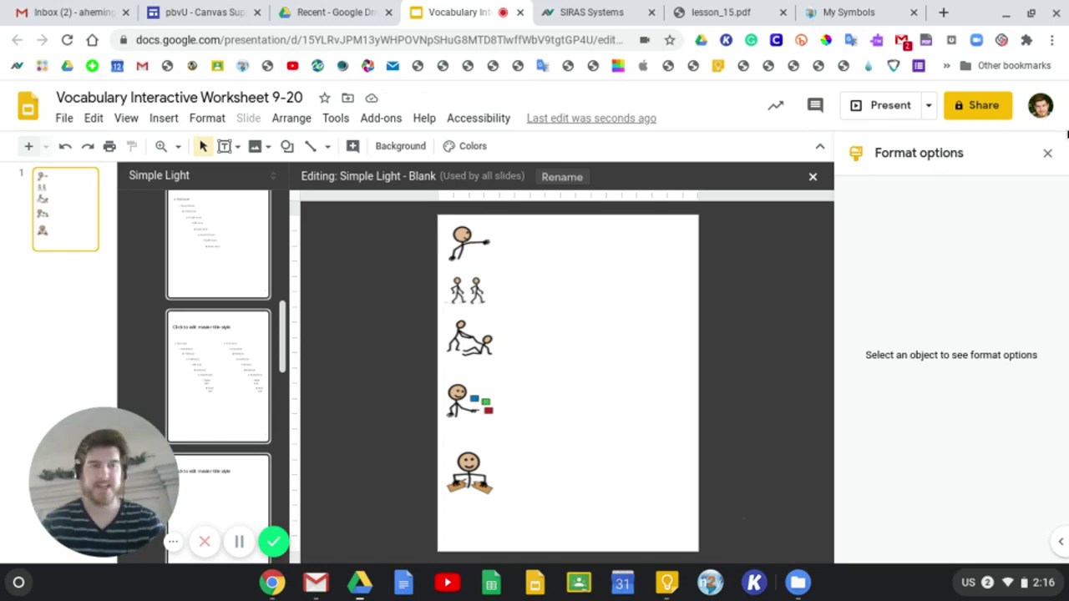
- Draw a text box right of the top pointing figure and type the label 'help'
left_click(1048, 154)
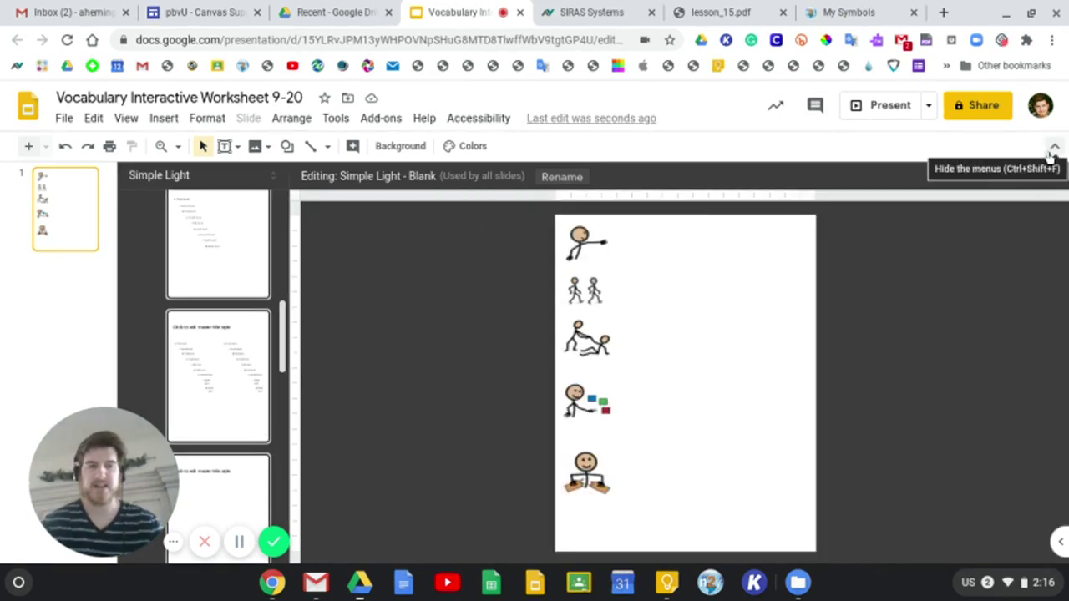
left_click(225, 147)
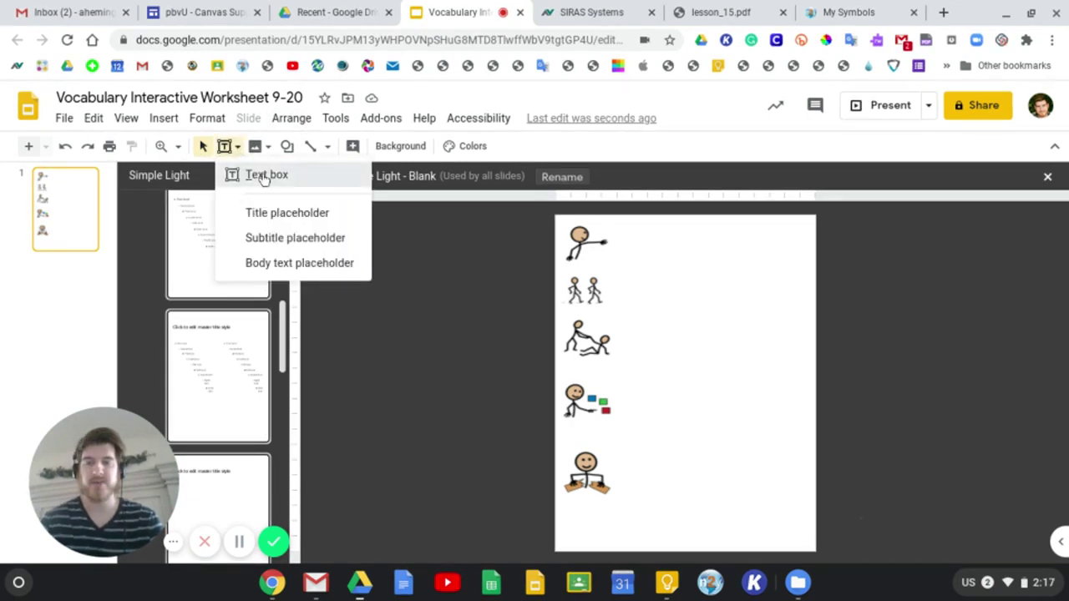
left_click(326, 190)
left_click_drag(686, 232, 800, 253)
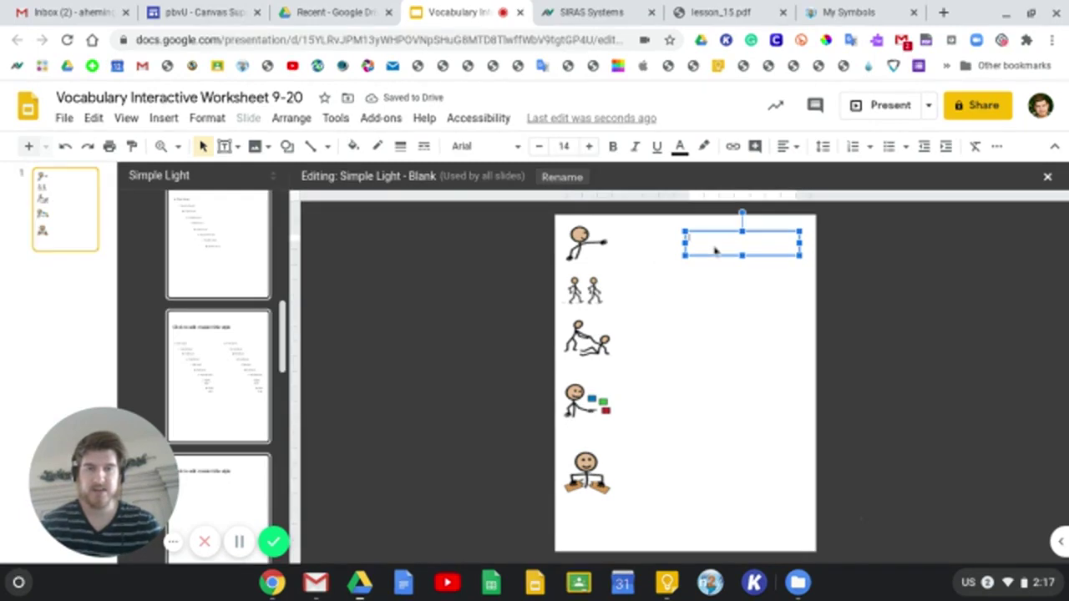
type("throw")
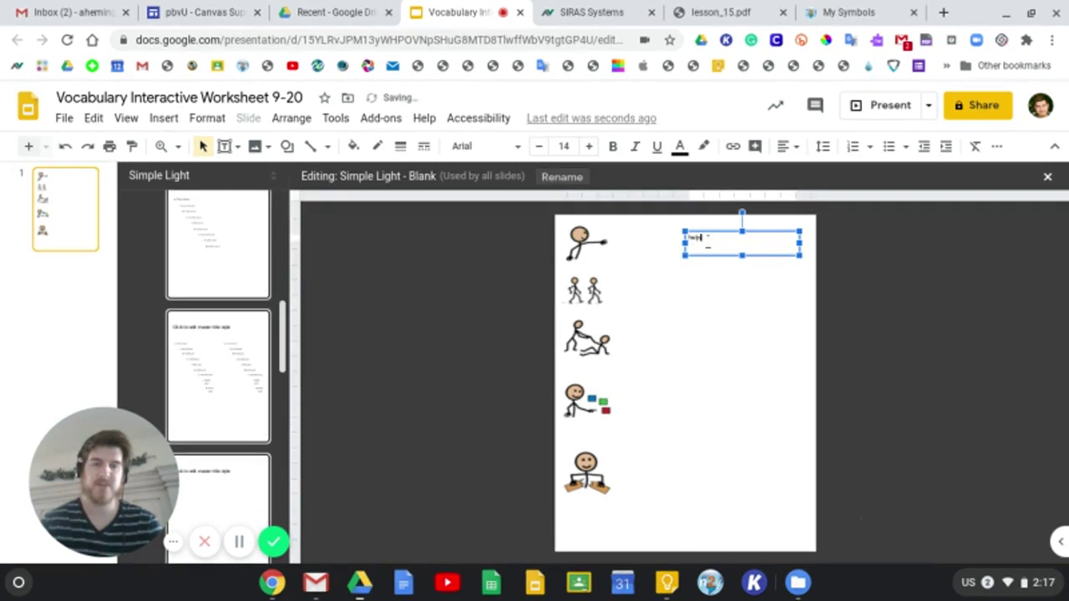
- Enlarge the help label's font size to 24
left_click(589, 146)
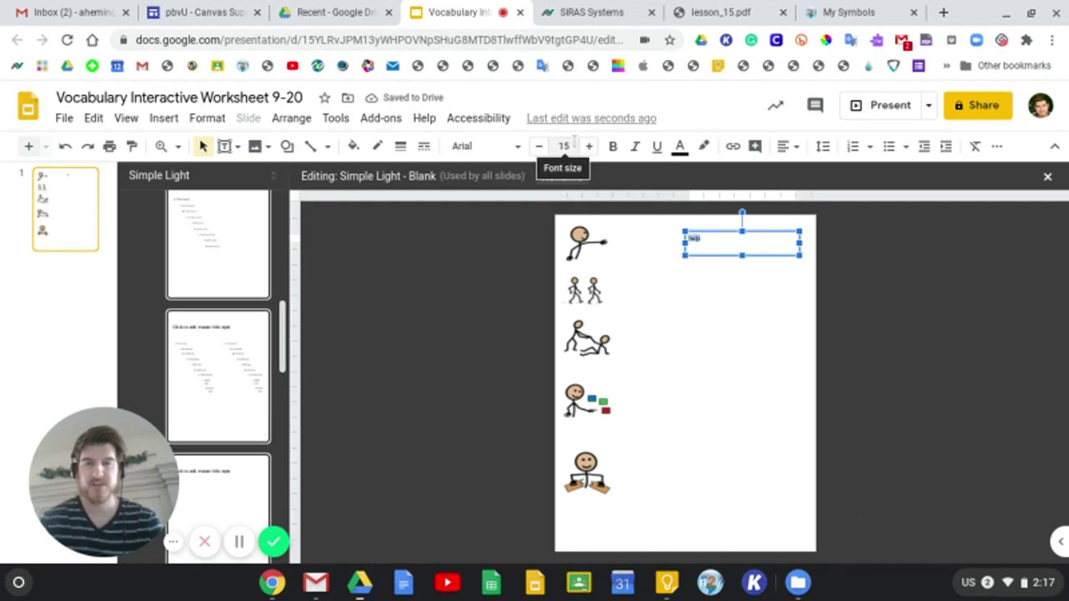
left_click(564, 146)
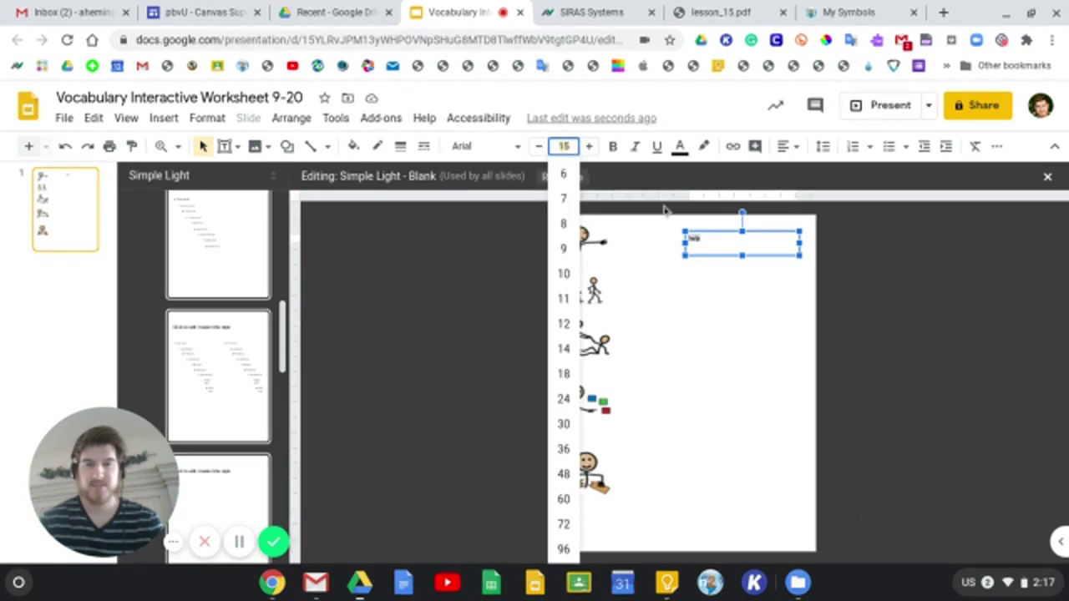
type("34")
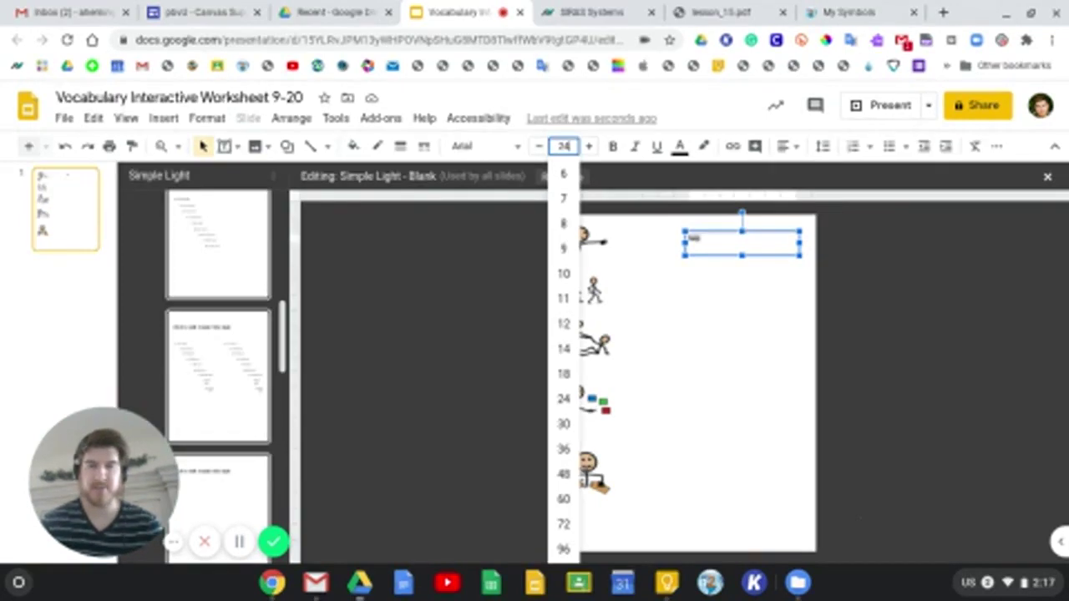
key("Return")
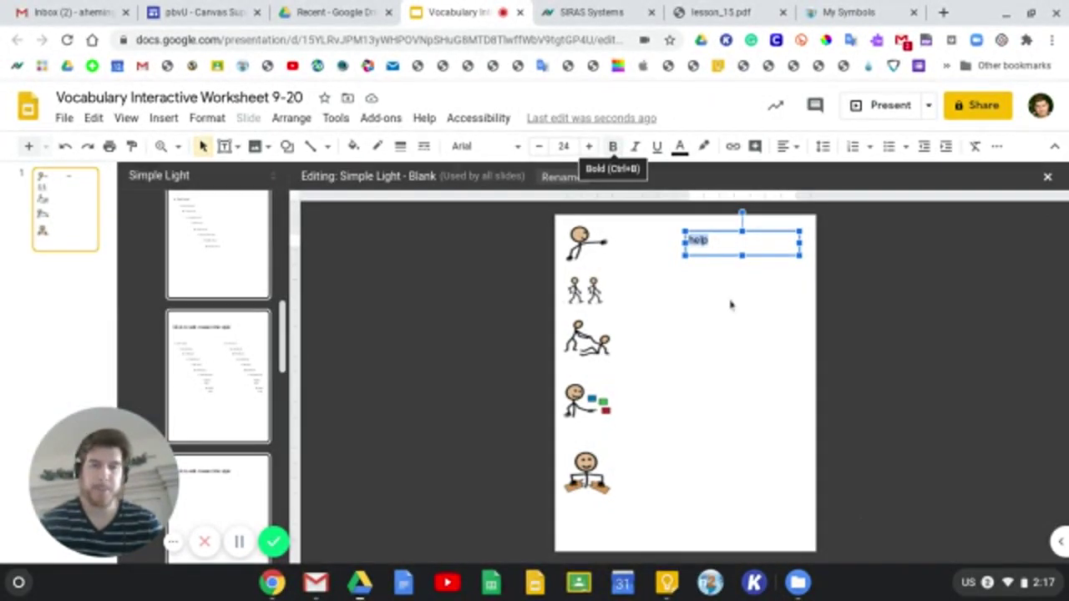
- Bold the help label and nudge it into position beside the top symbol
key("ctrl+b")
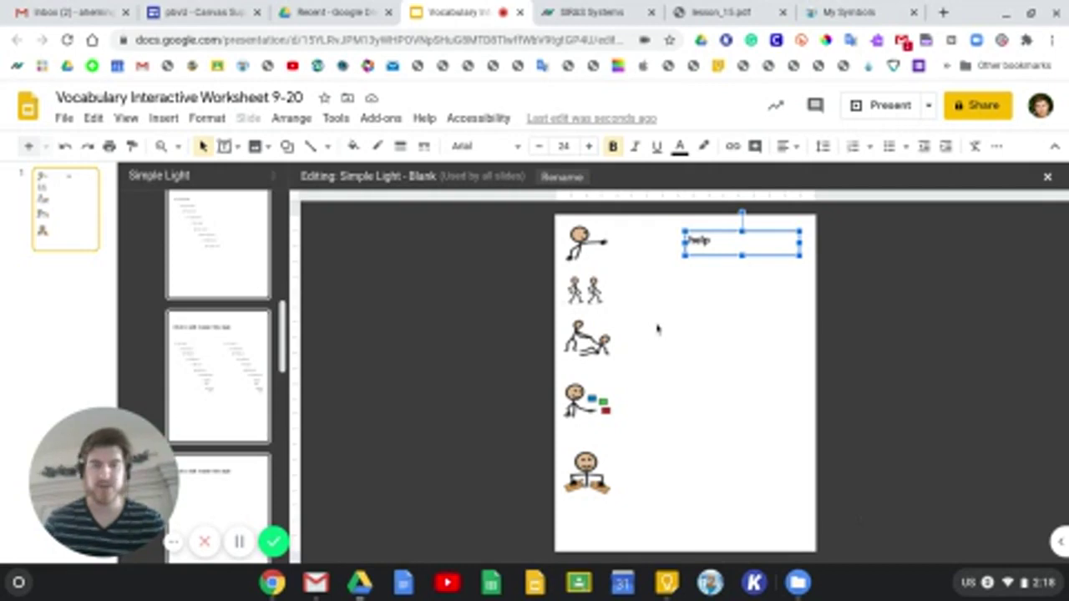
left_click_drag(720, 228, 725, 233)
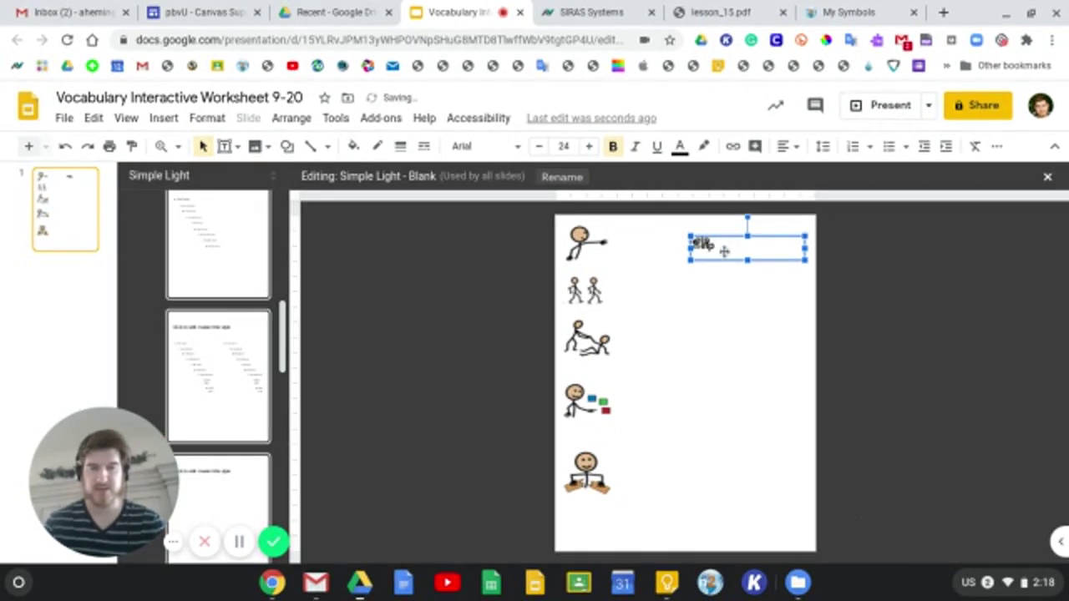
left_click_drag(716, 247, 741, 486)
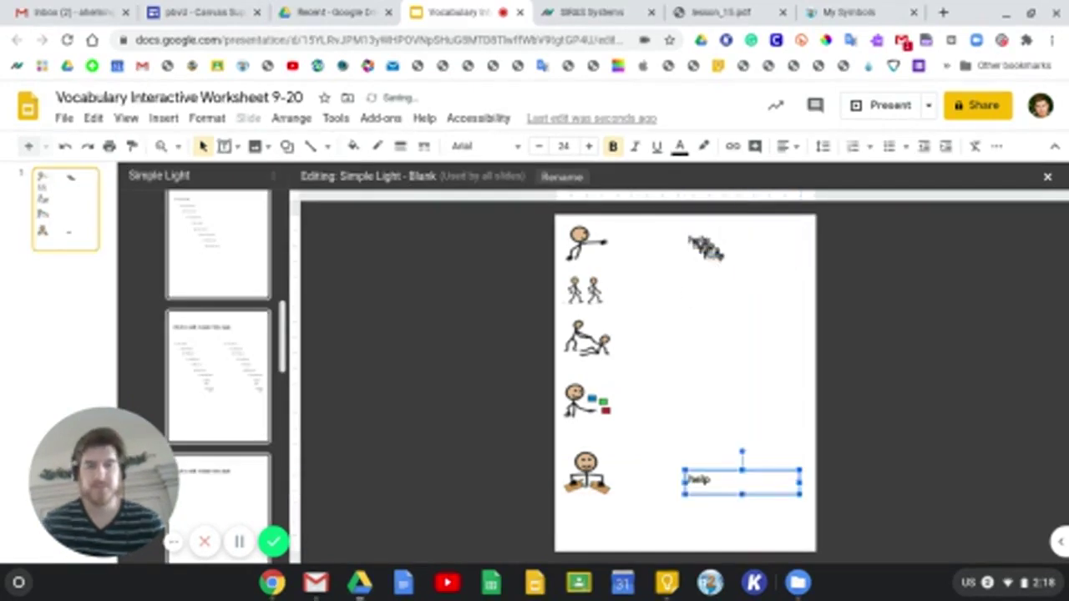
- Place copies of the help label beside the fourth, third and second symbols
left_click(708, 249)
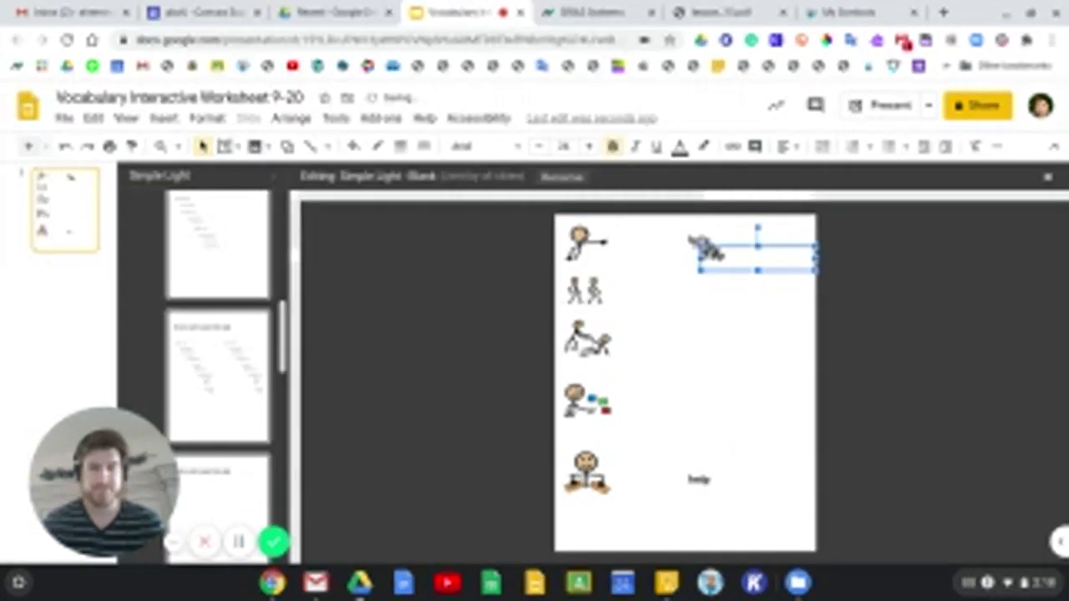
mouse_move(708, 249)
left_mouse_down()
mouse_move(712, 462)
mouse_move(707, 250)
left_mouse_up()
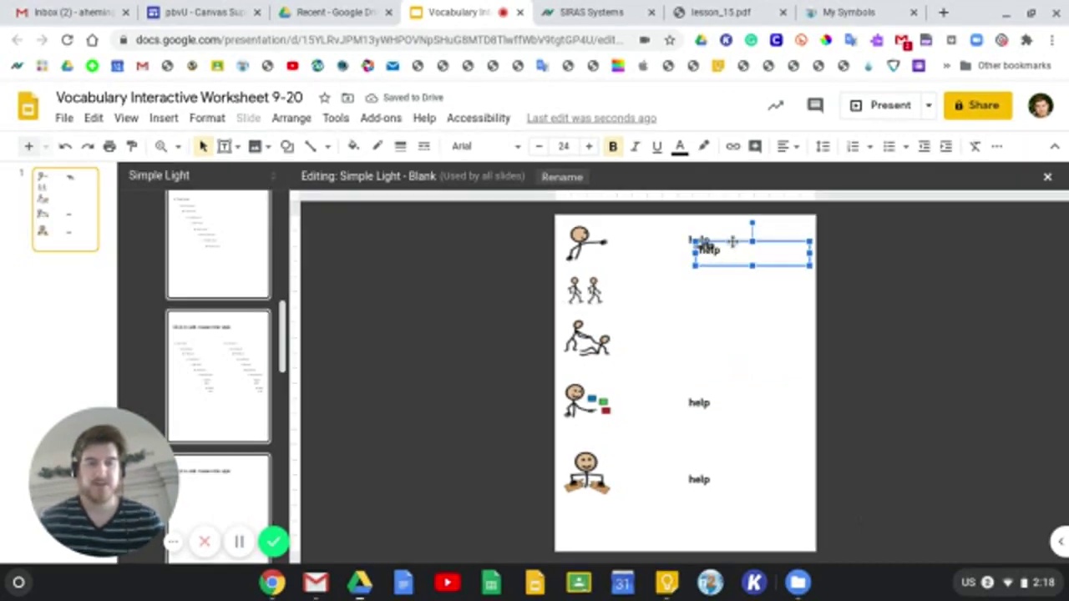
left_click_drag(707, 247, 729, 329)
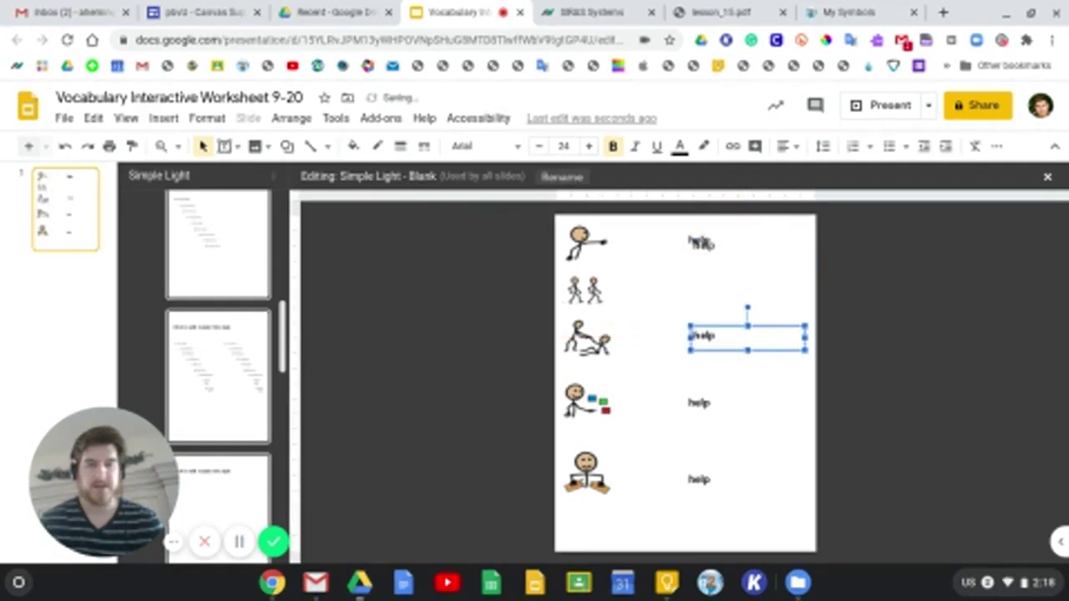
left_click(706, 244)
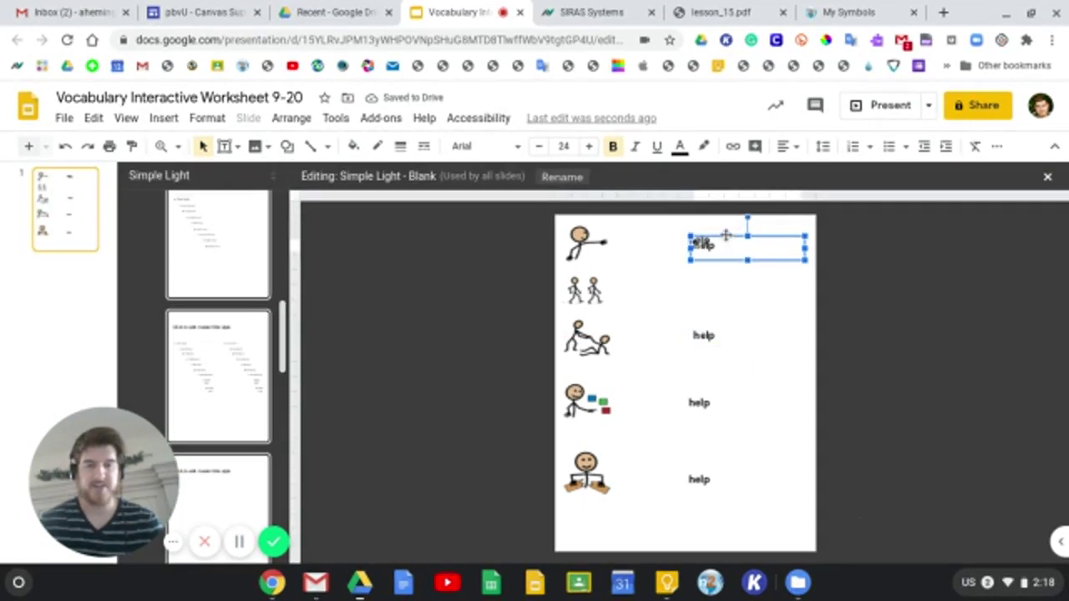
left_click_drag(723, 238, 716, 280)
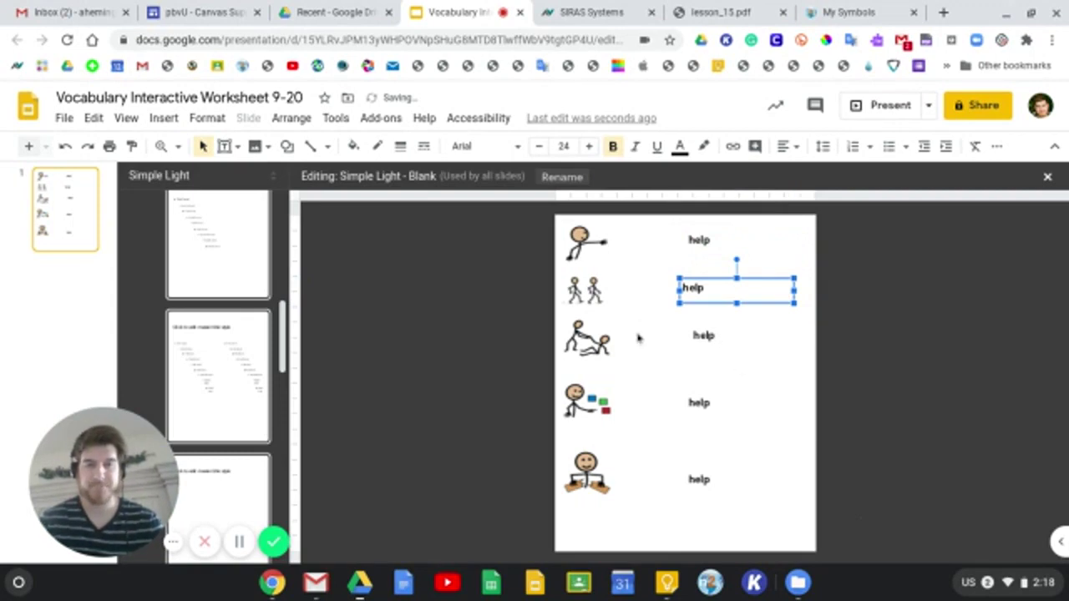
left_click(614, 296)
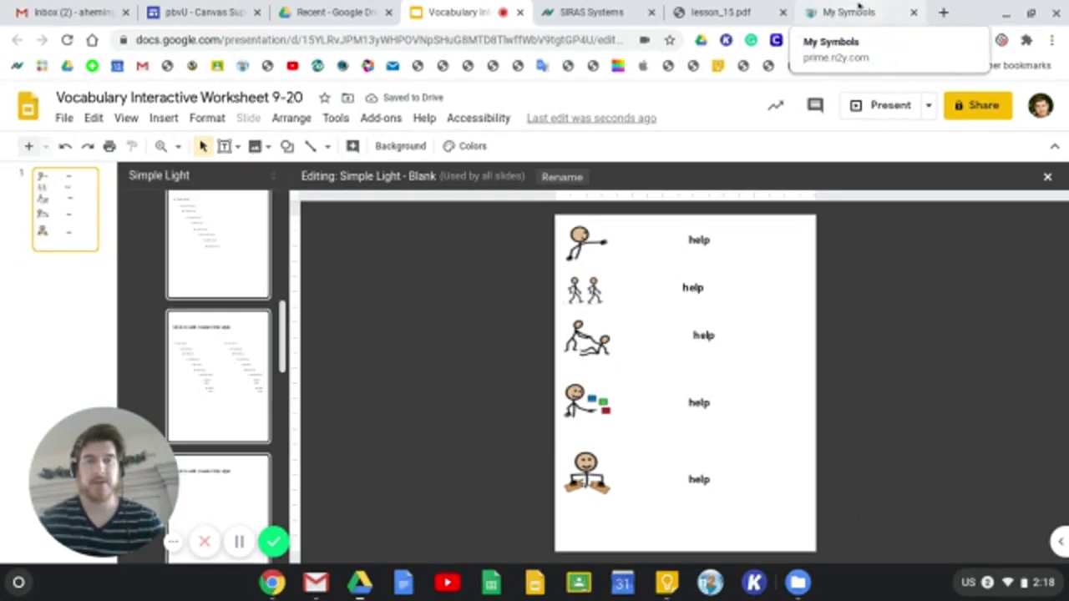
- Glance at the My Symbols collection and the lesson's word-card PDF before returning
left_click(849, 12)
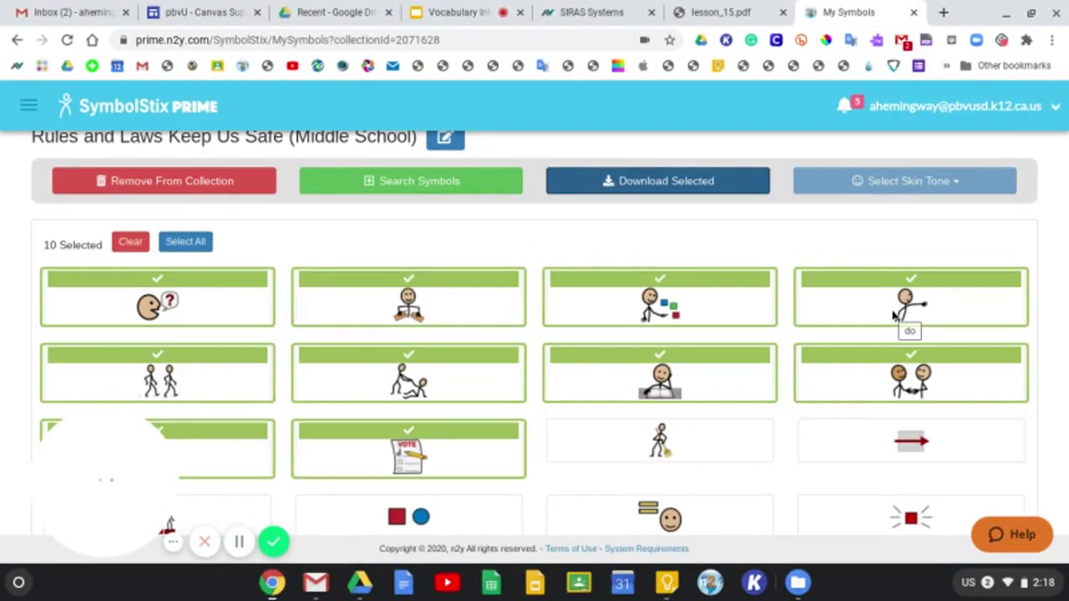
left_click(717, 11)
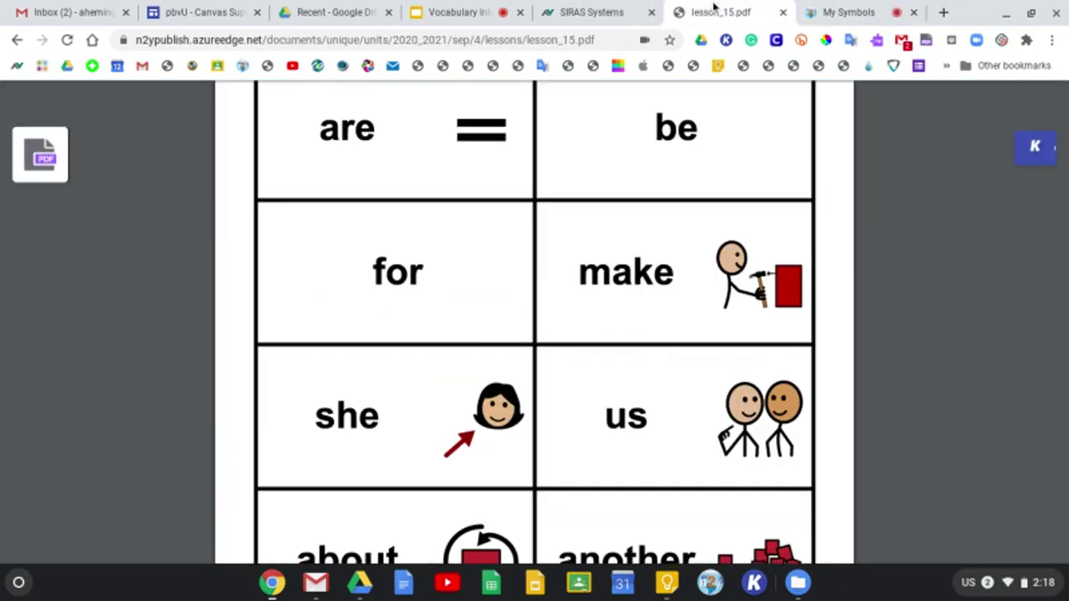
left_click(428, 6)
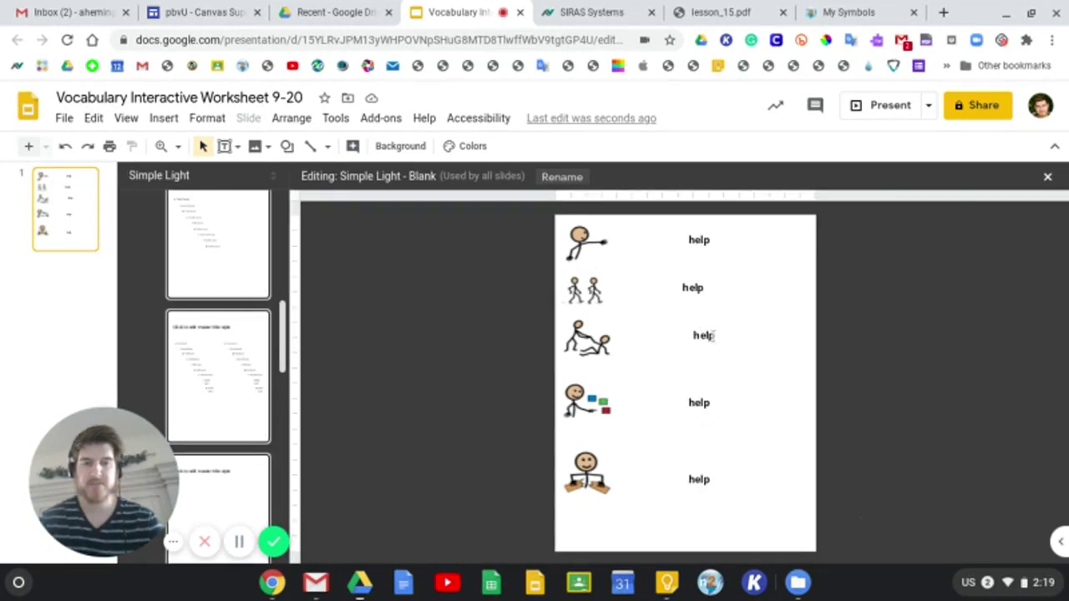
- Relabel the third symbol's box 'do' and the fourth symbol's box 'choose'
double_click(706, 336)
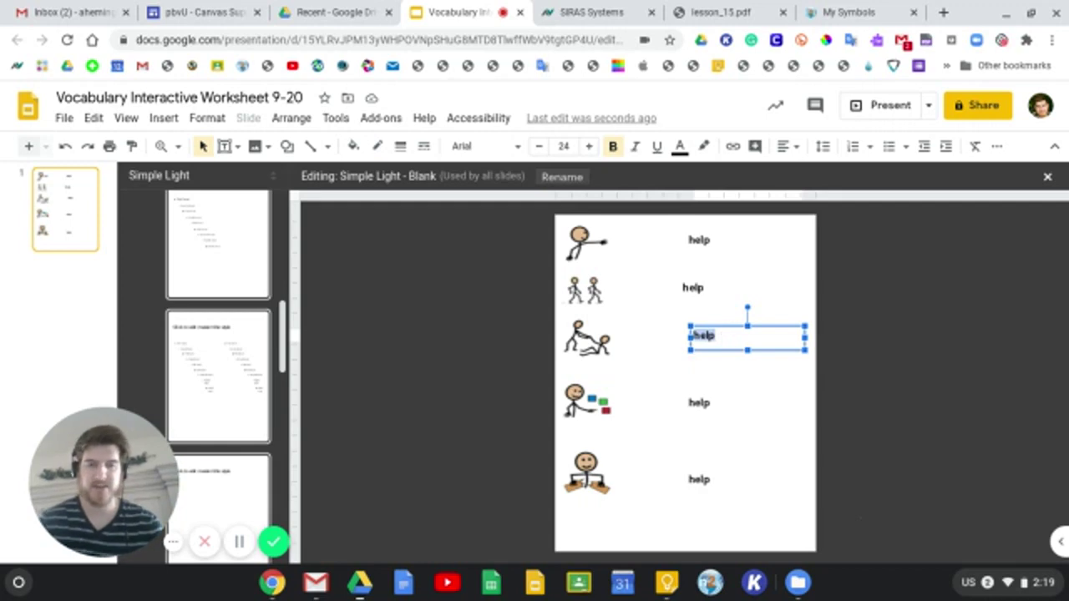
type("do")
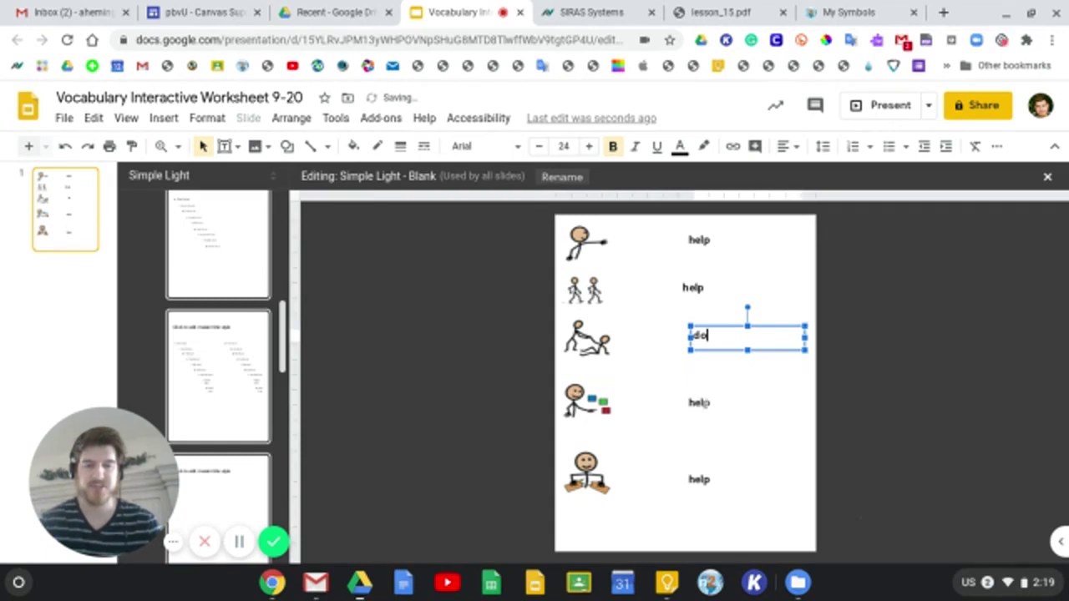
left_click(706, 402)
left_click(721, 403)
key("BackSpace")
key("BackSpace")
key("BackSpace")
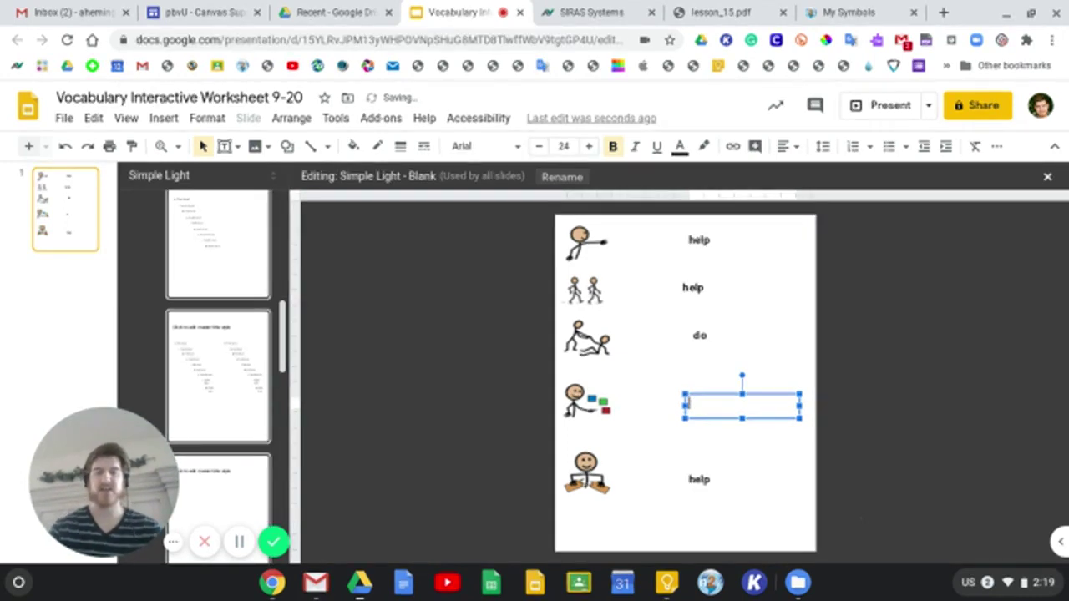
type("them")
- Check the My Symbols collection, then relabel the second symbol's box 'follow'
left_click(852, 12)
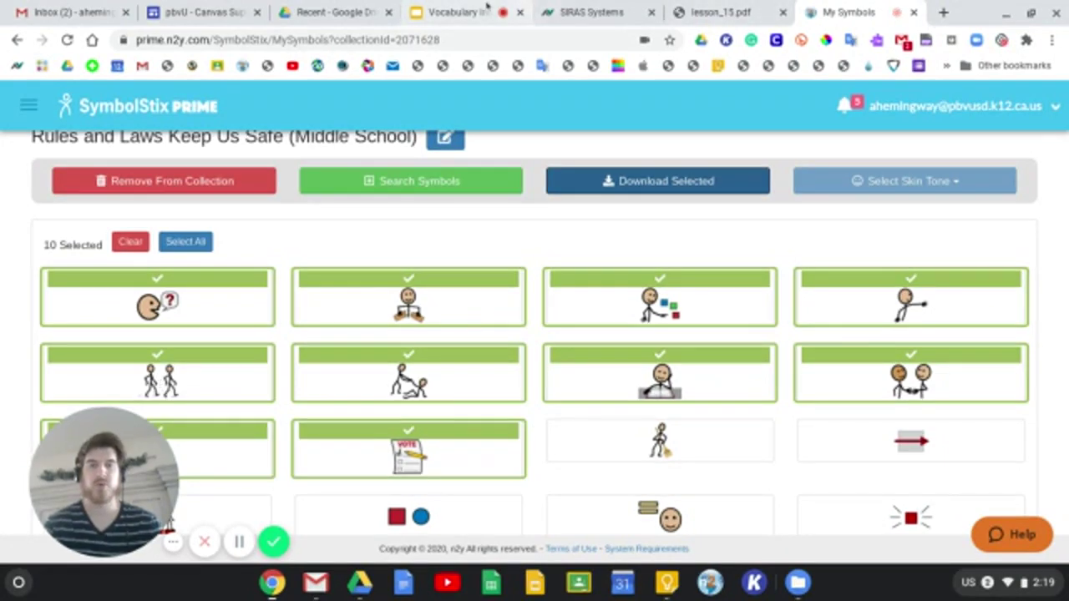
left_click(487, 10)
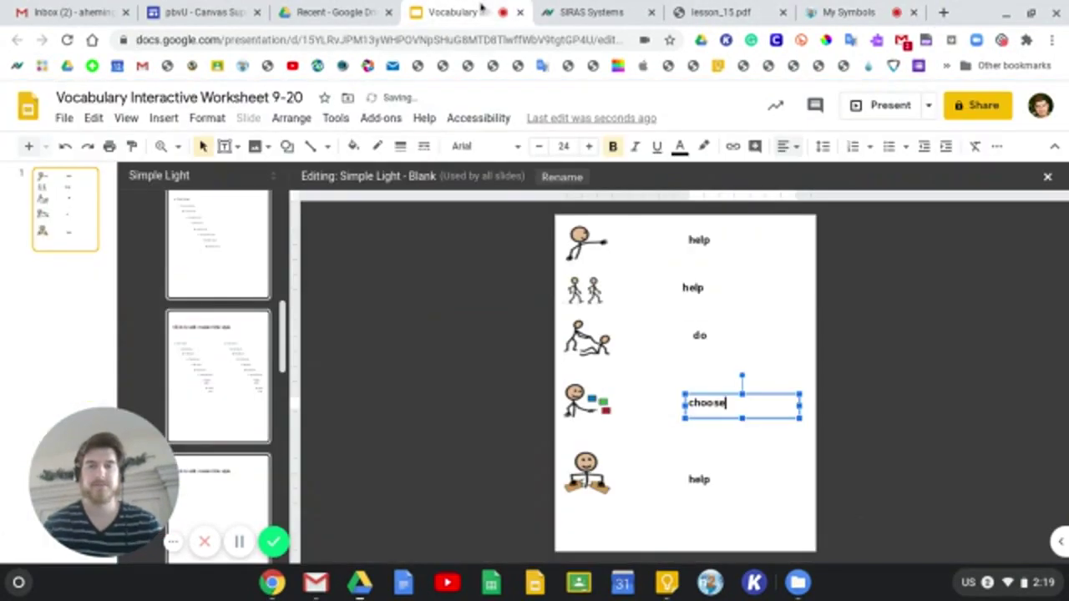
left_click(716, 292)
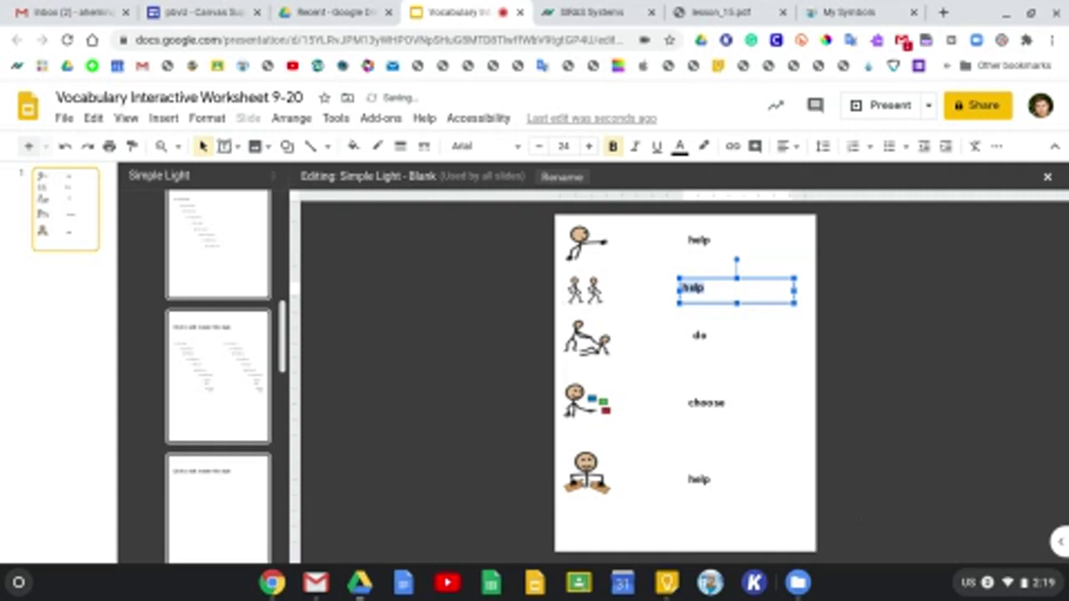
type("followe")
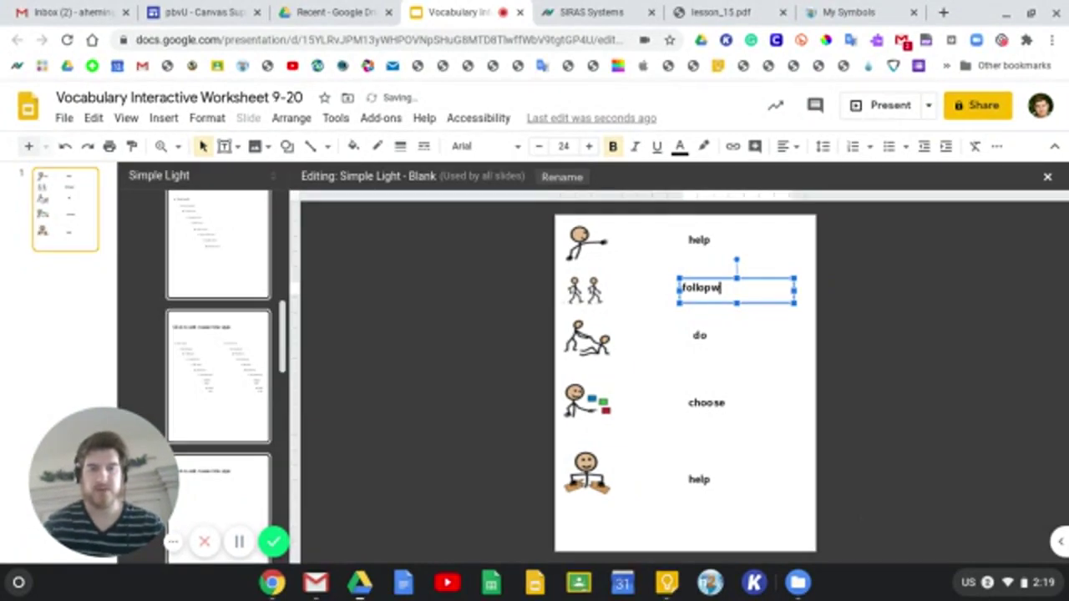
key("BackSpace")
key("BackSpace")
key("BackSpace")
key("BackSpace")
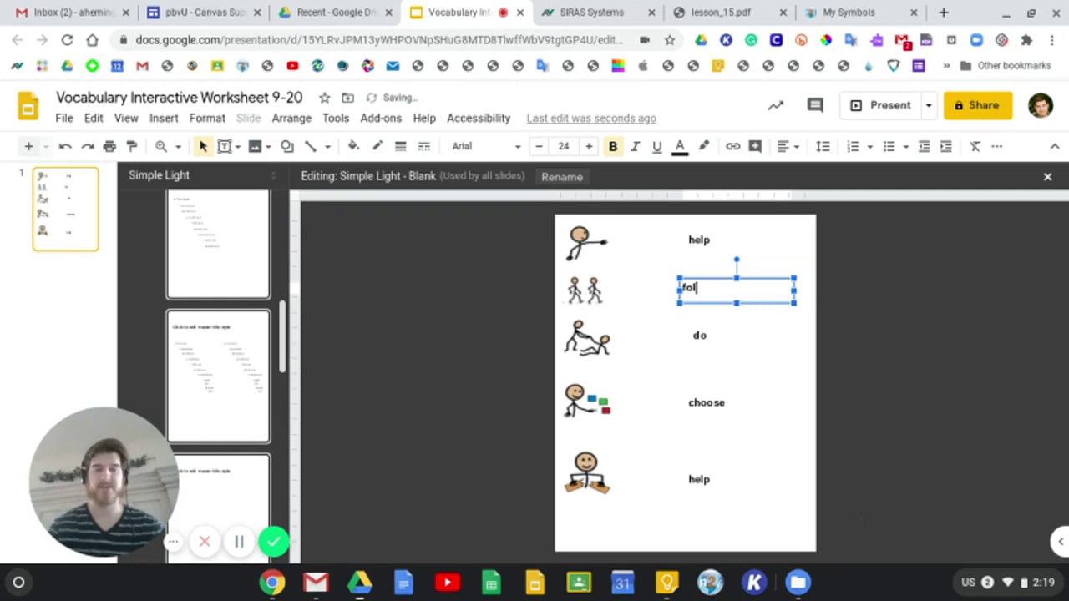
type("low")
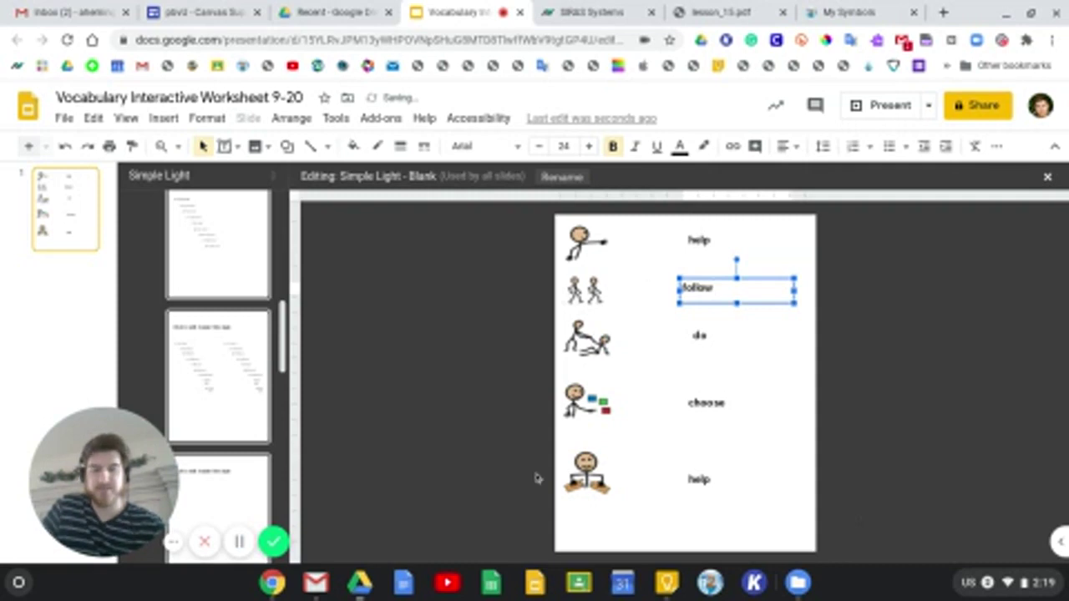
- After checking My Symbols, change the bottom label from 'help' to 'break'
left_click(892, 6)
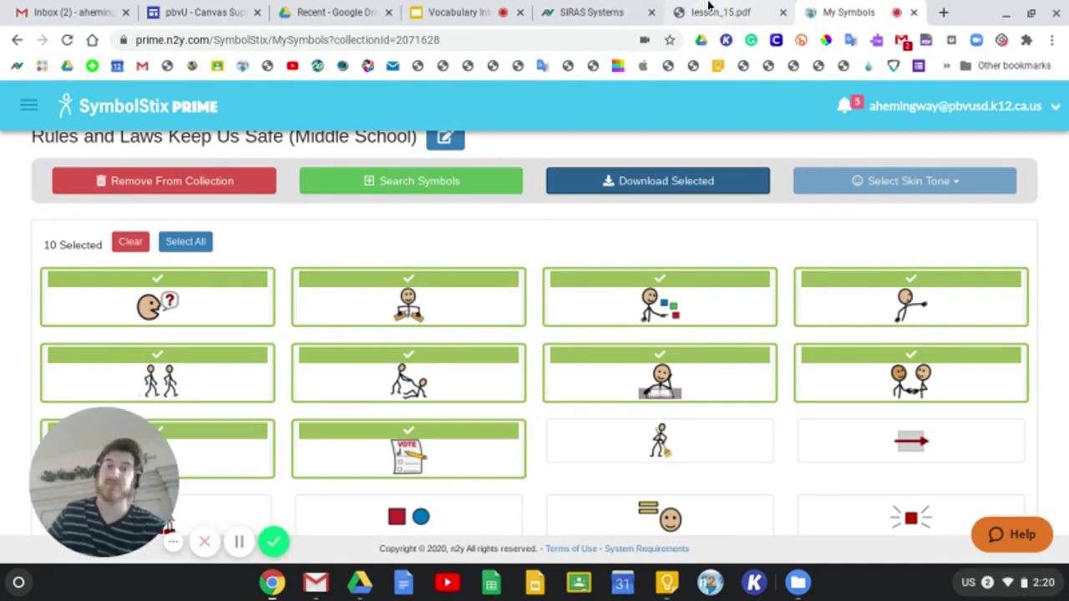
left_click(493, 9)
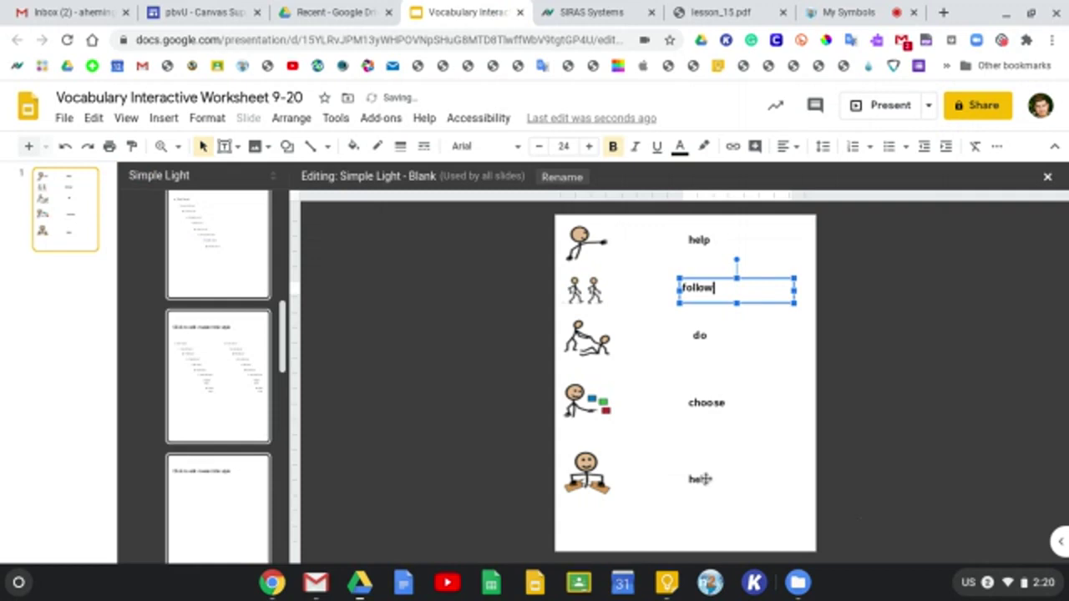
left_click(688, 481)
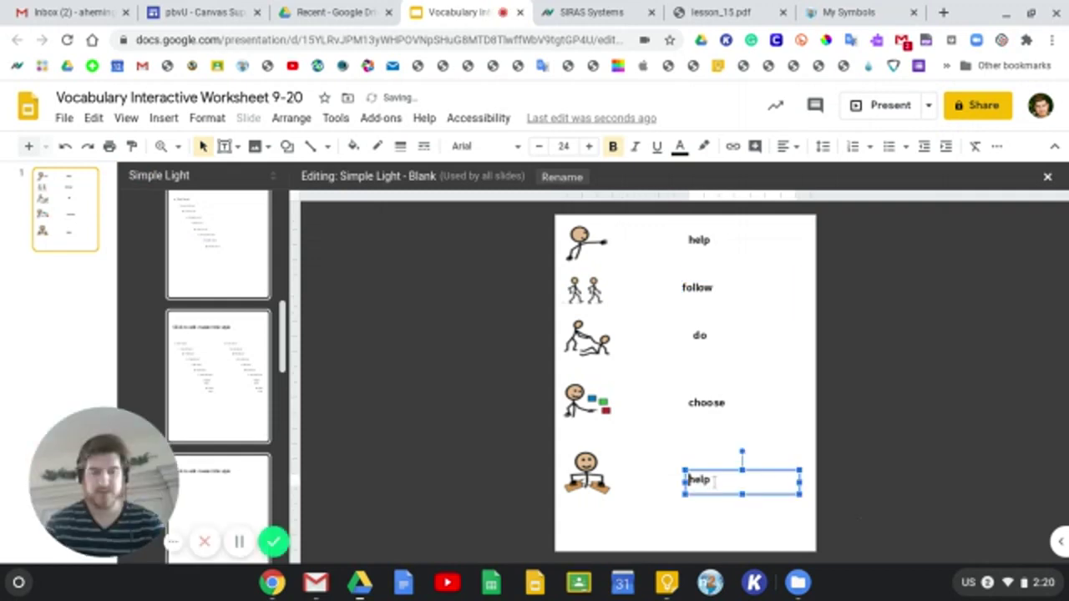
key("End")
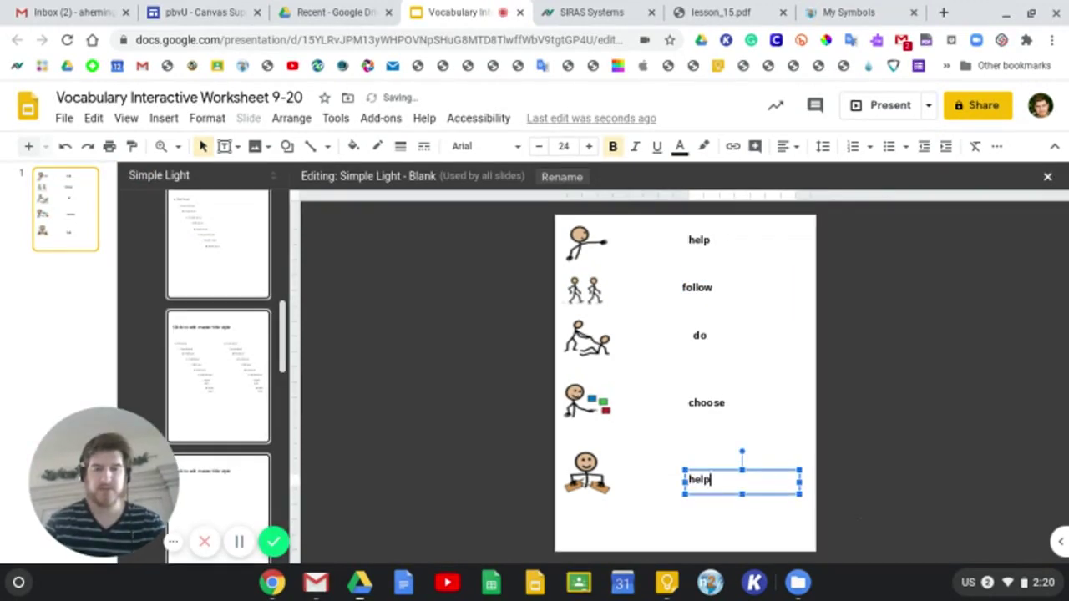
key("BackSpace")
key("BackSpace")
key("BackSpace")
key("BackSpace")
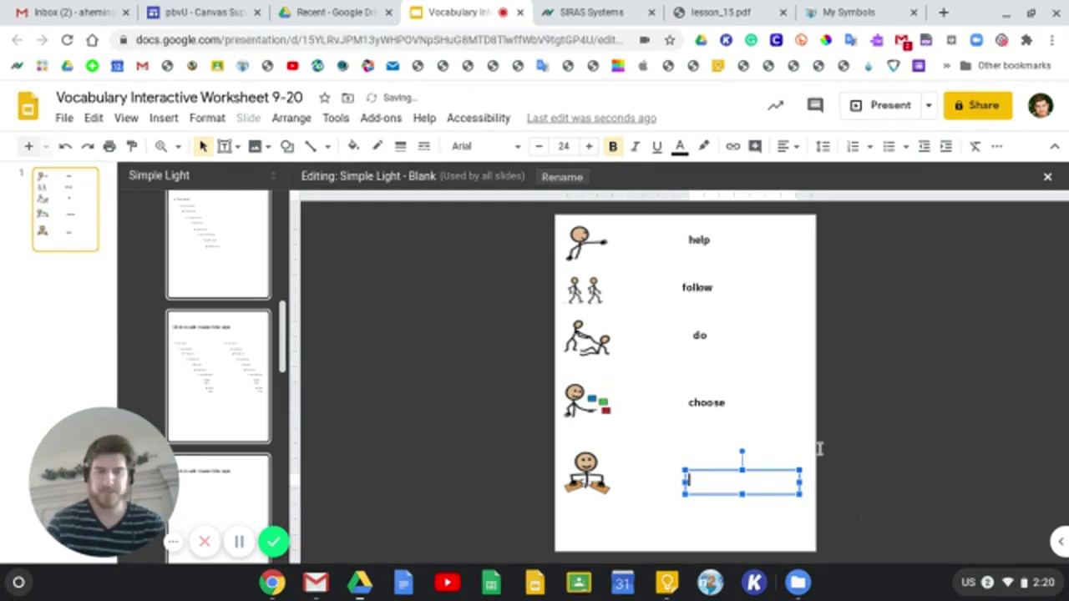
type("break")
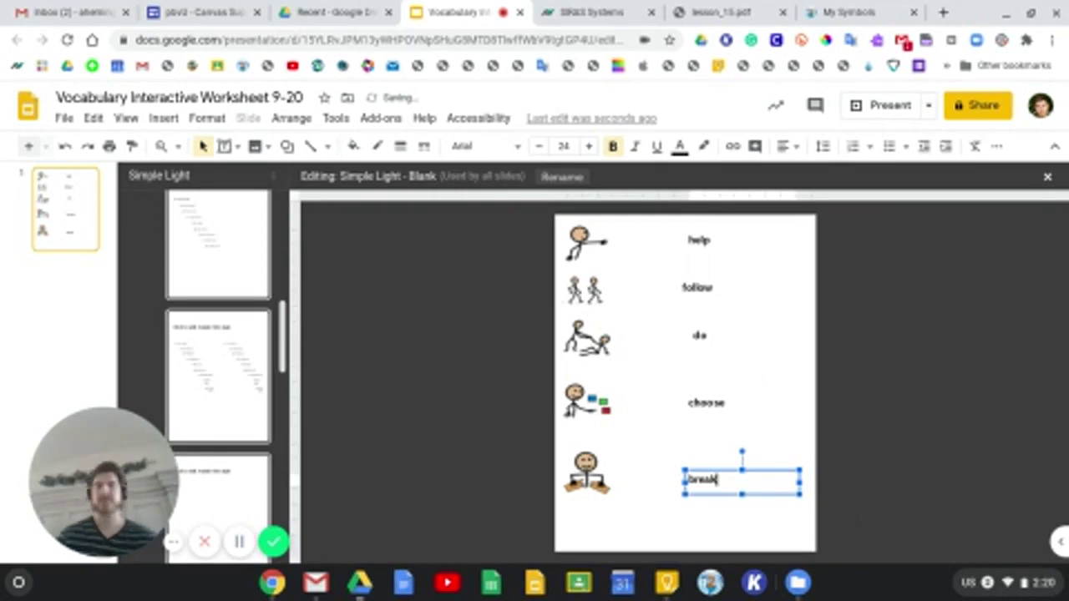
key("Escape")
key("Escape")
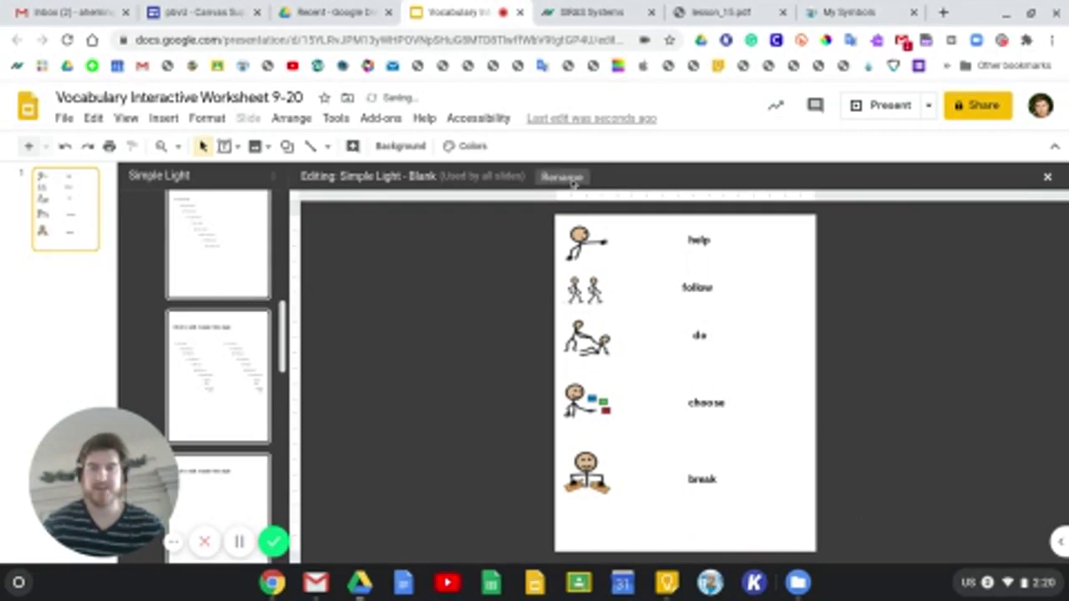
- Rename the layout from 'Blank' to 'Vocab Interactive WKSHT 9-20'
left_click(573, 178)
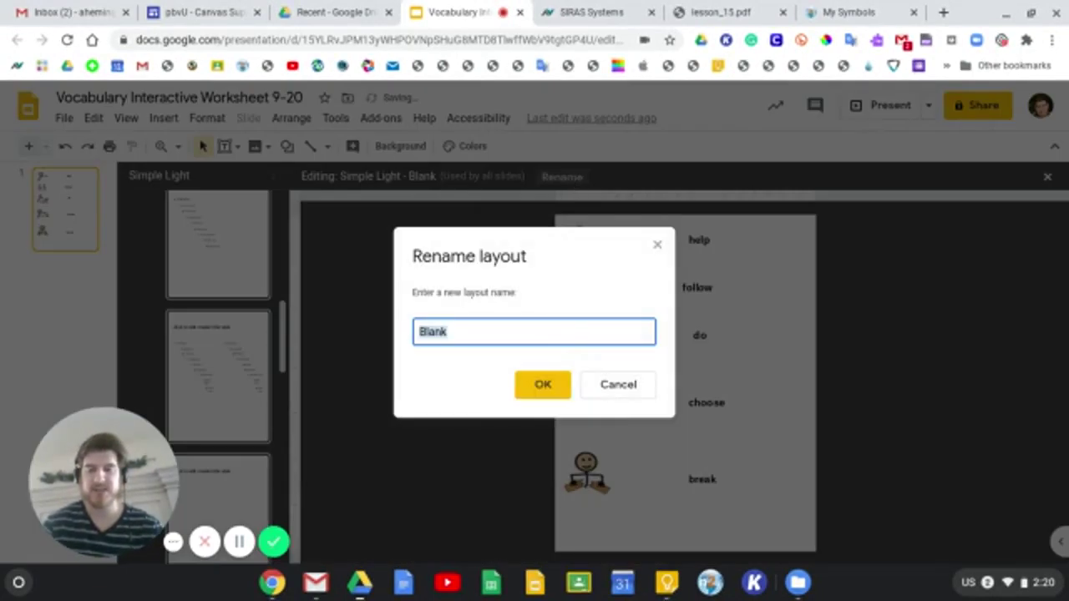
key("BackSpace")
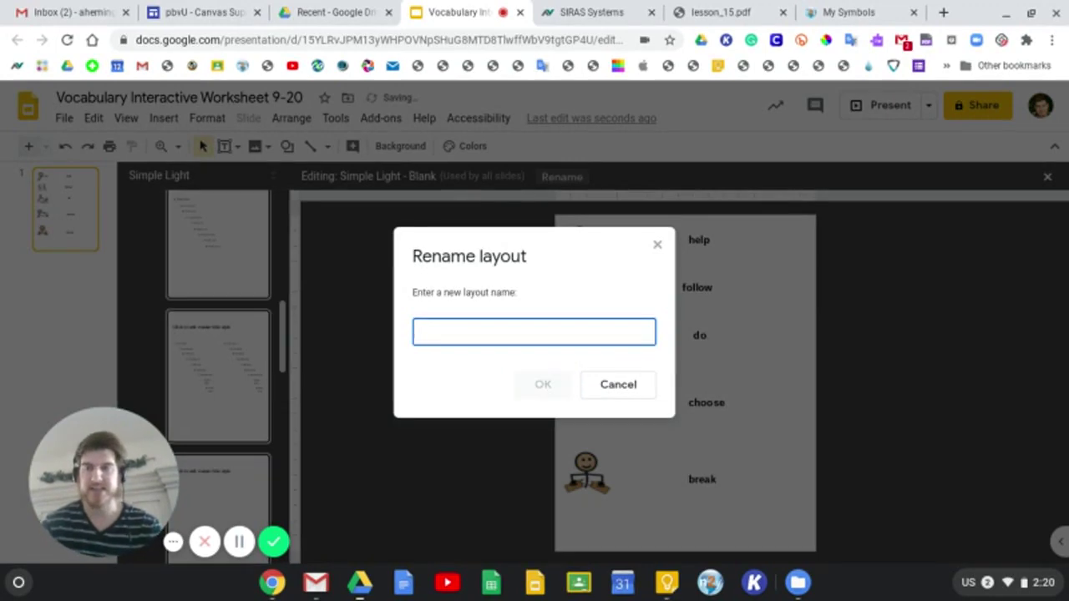
type("Vocab ")
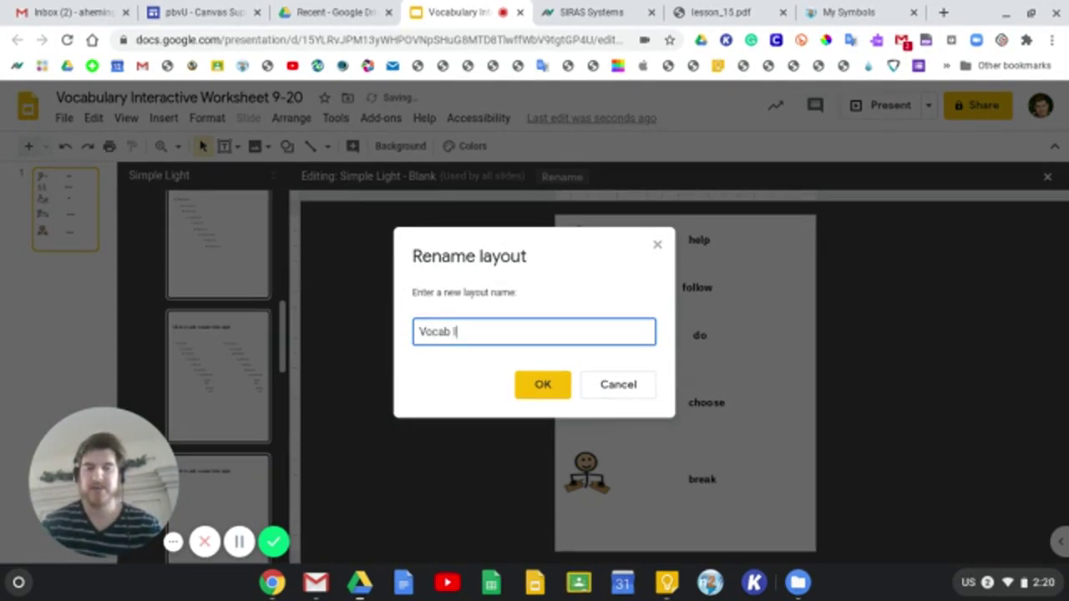
type("Interactive ")
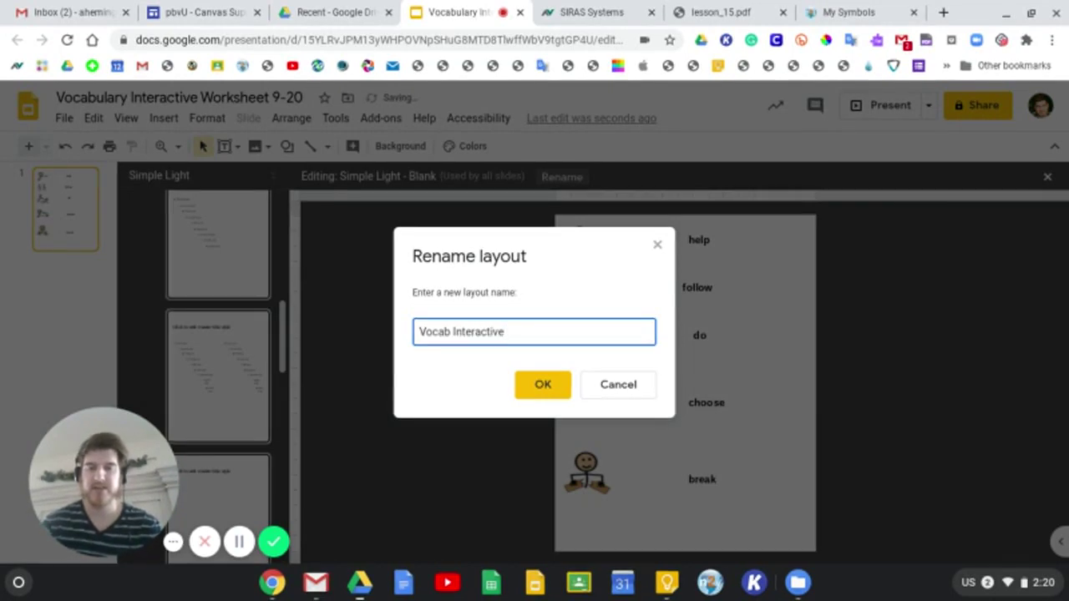
type("WKSHT 9-20")
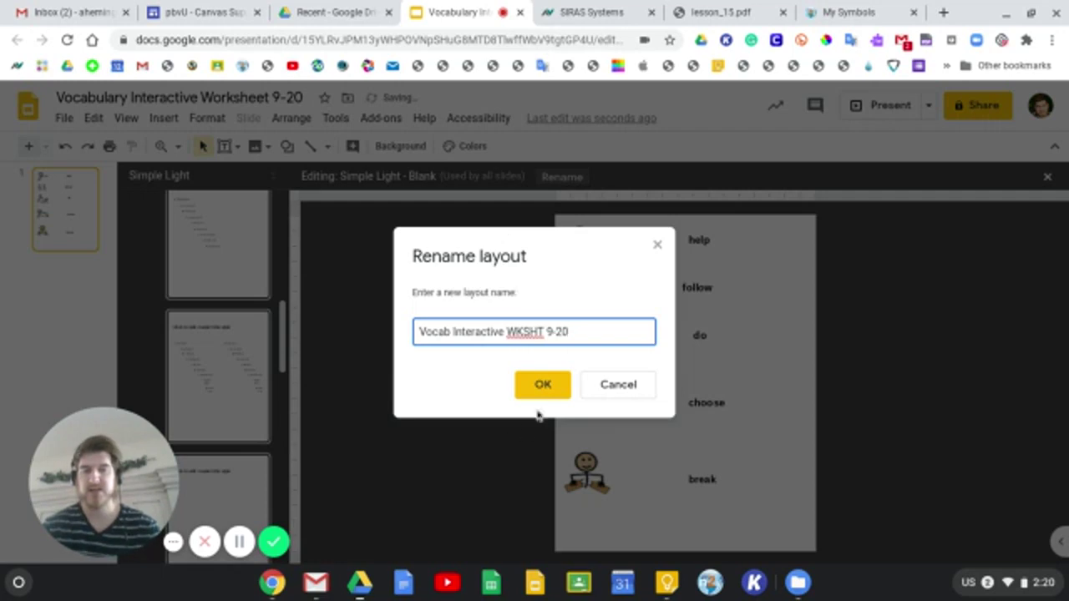
left_click(550, 392)
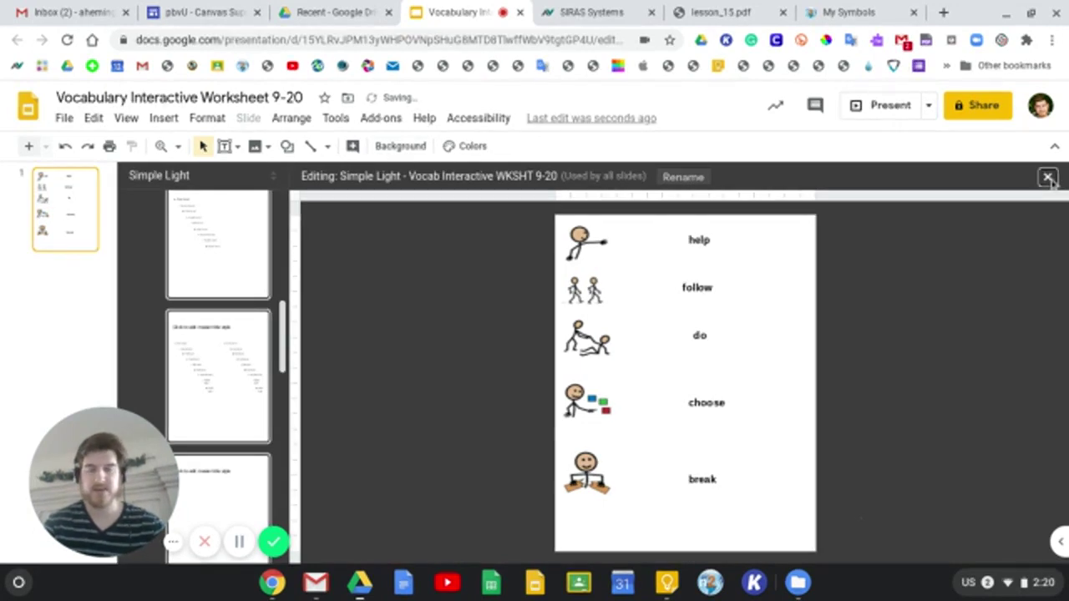
- Close the theme editor and check the slide's symbols and words can't be selected
left_click(1048, 178)
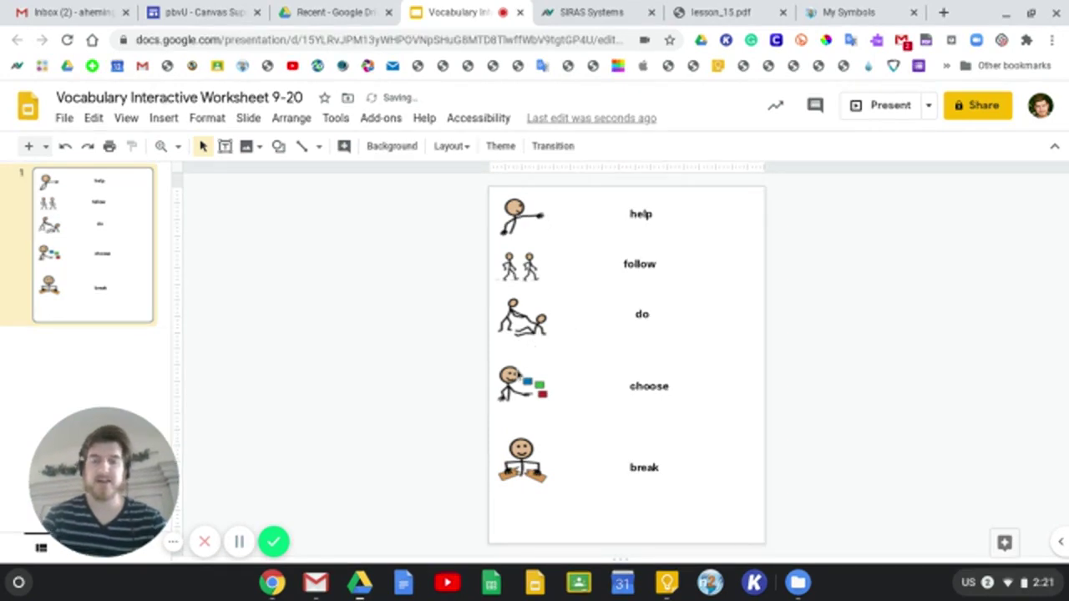
left_click_drag(515, 370, 669, 209)
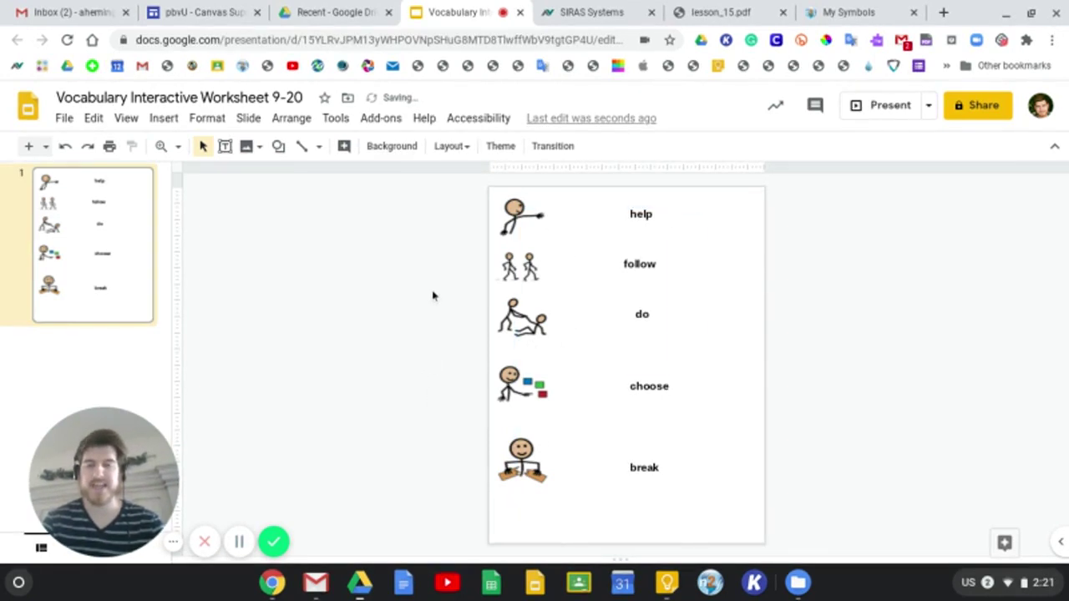
left_click(451, 146)
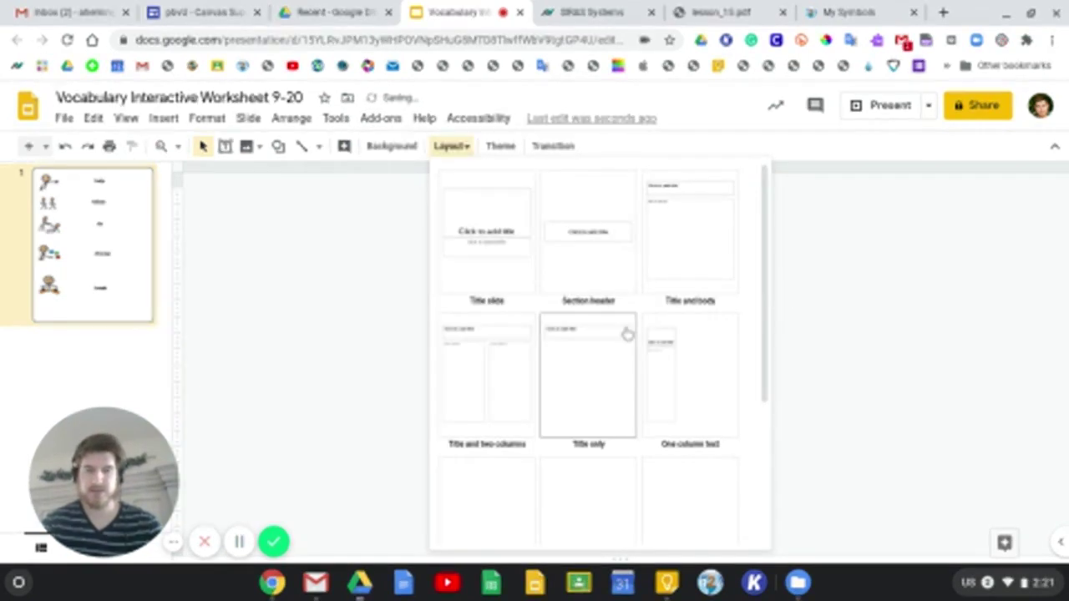
scroll(629, 333, "down", 3)
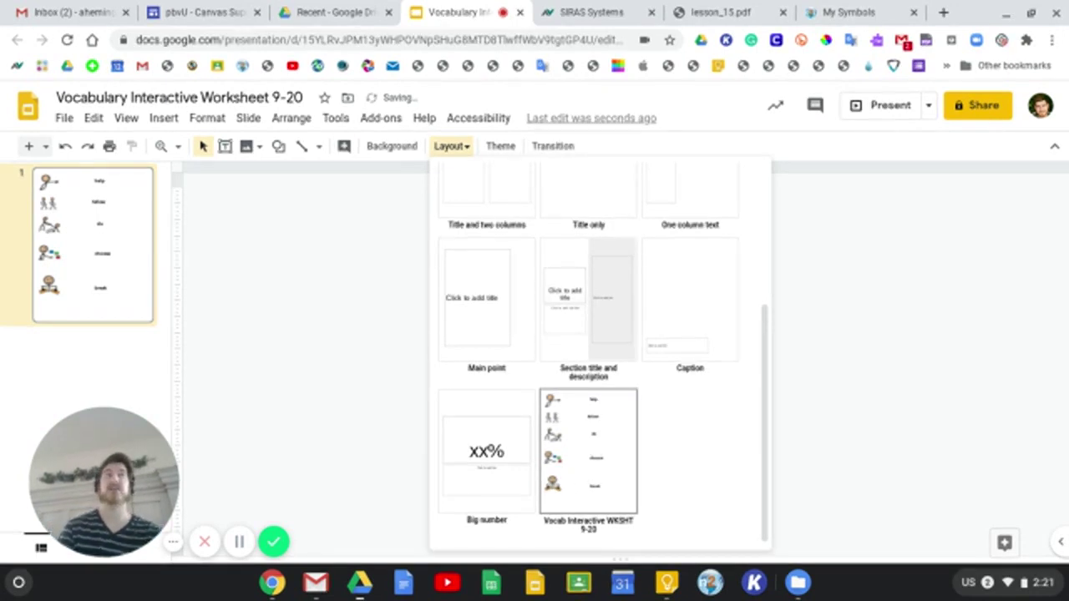
left_click(456, 149)
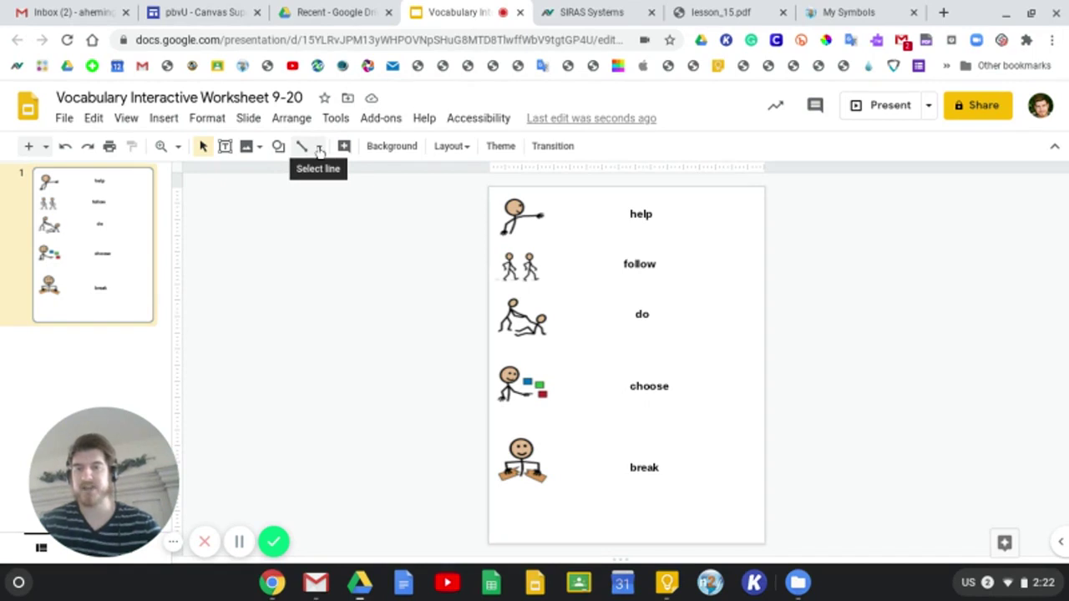
- Scribble two lines: the do picture to 'help' and the break picture to 'break'
left_click(318, 148)
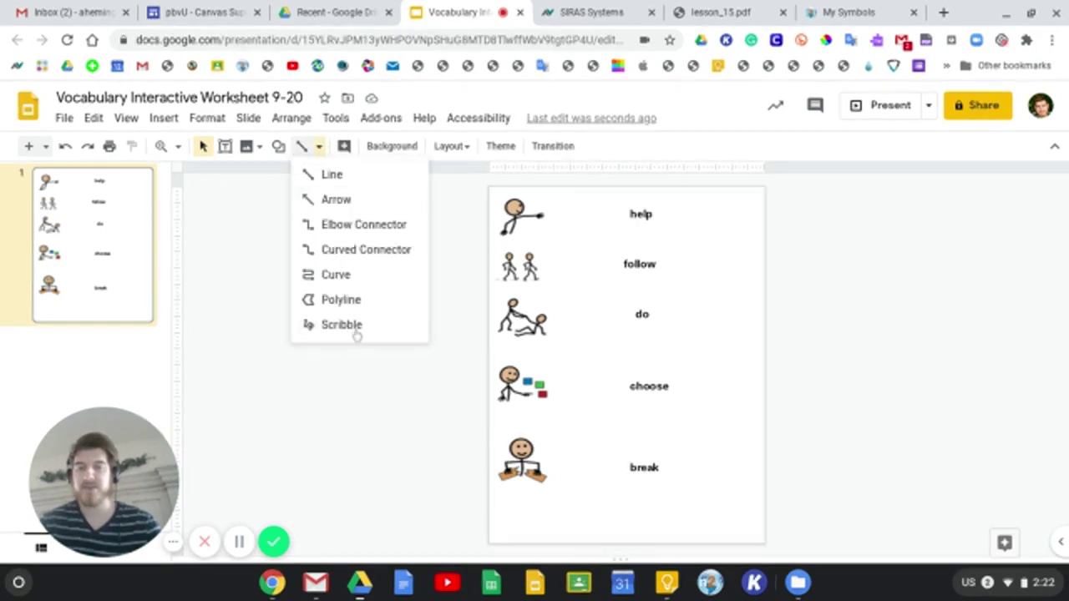
left_click(341, 325)
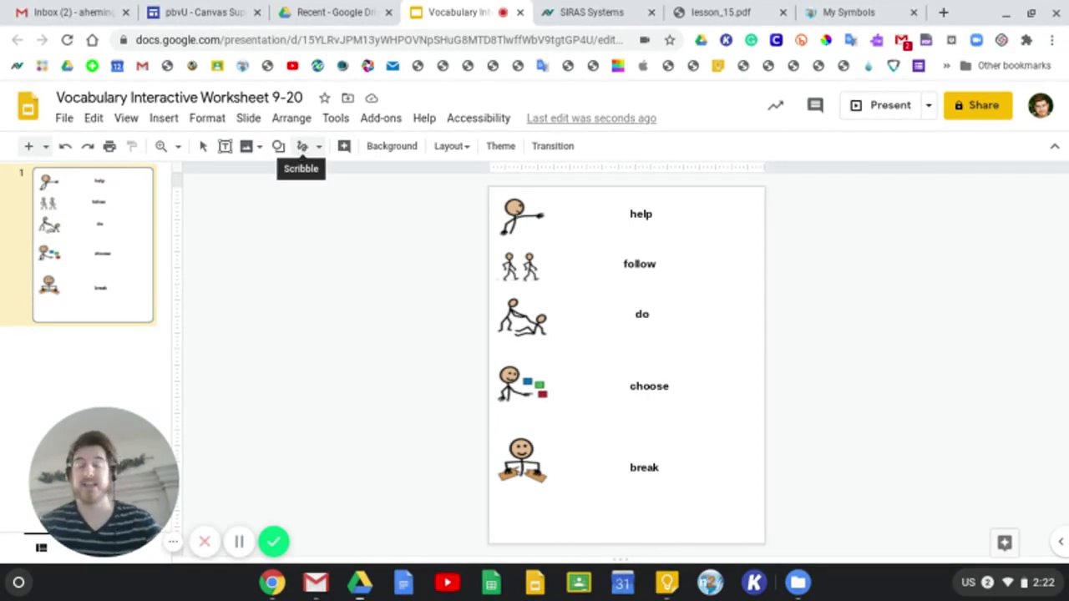
left_click(302, 147)
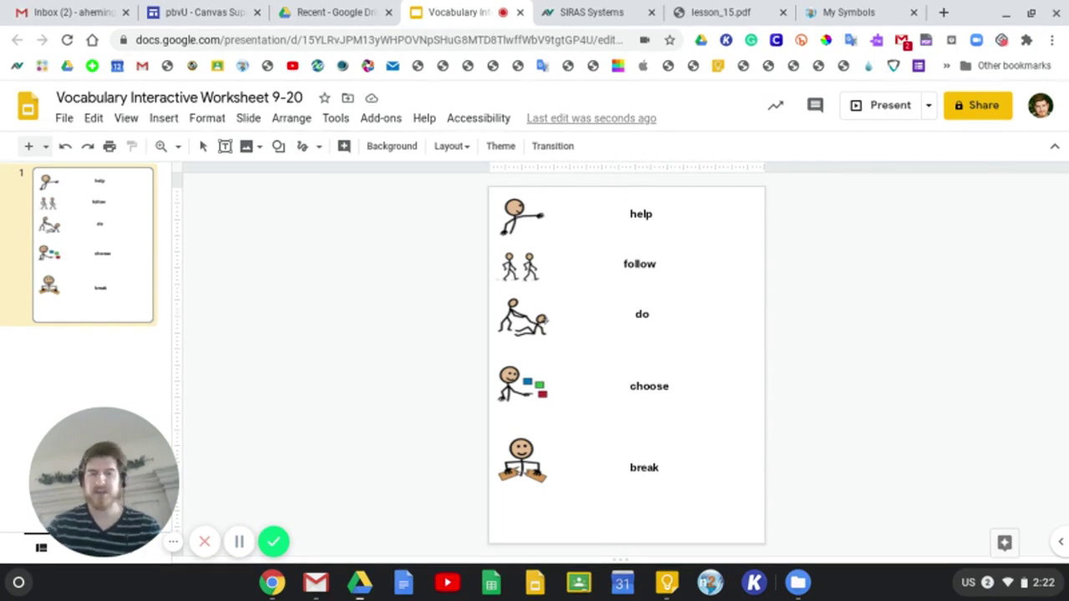
left_click_drag(544, 319, 632, 214)
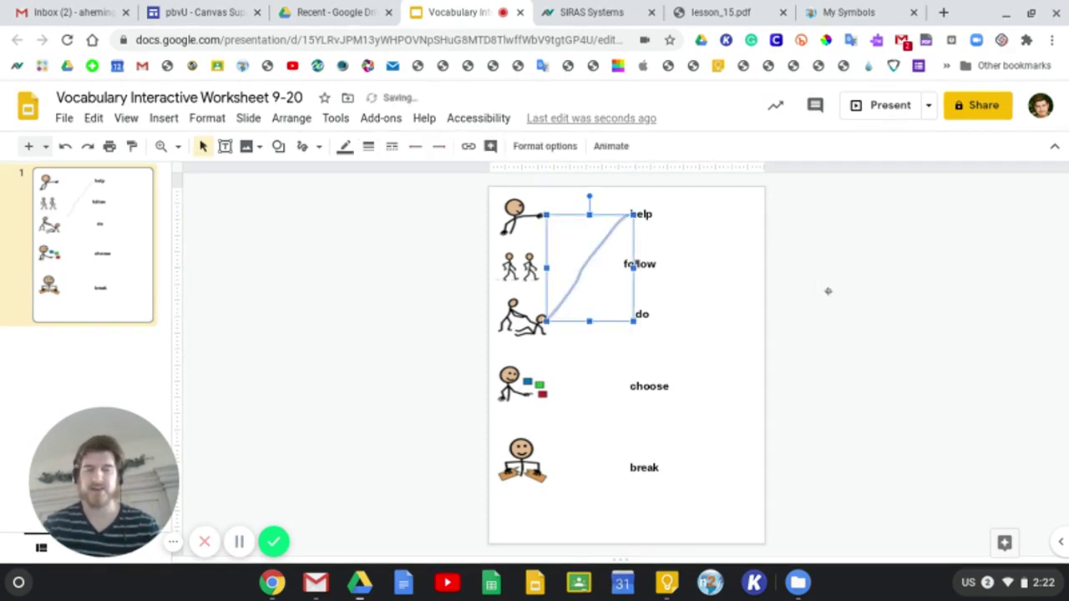
left_click(303, 146)
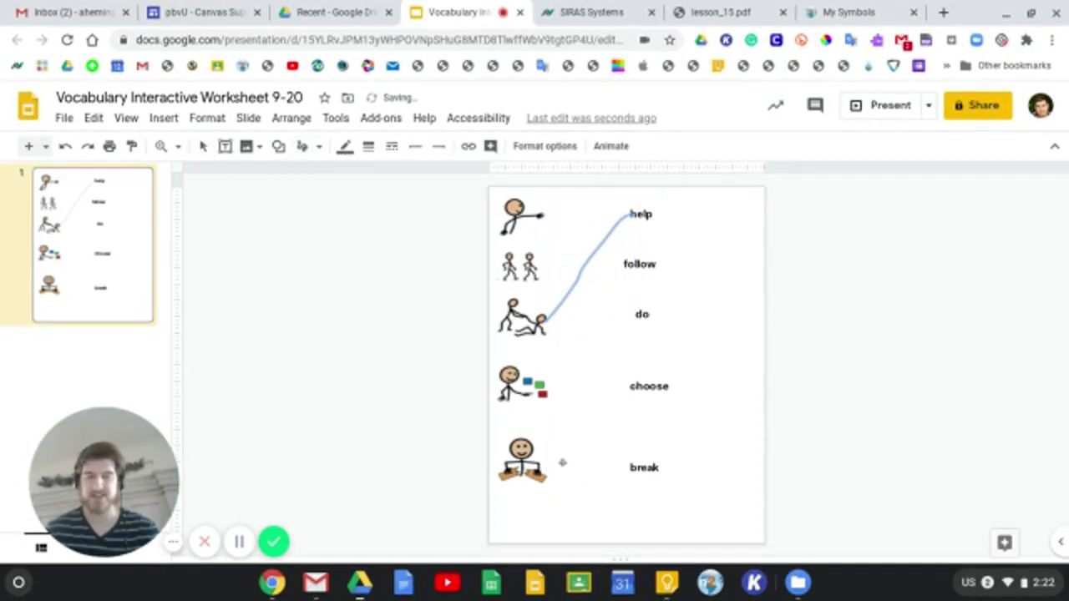
left_click_drag(543, 461, 630, 470)
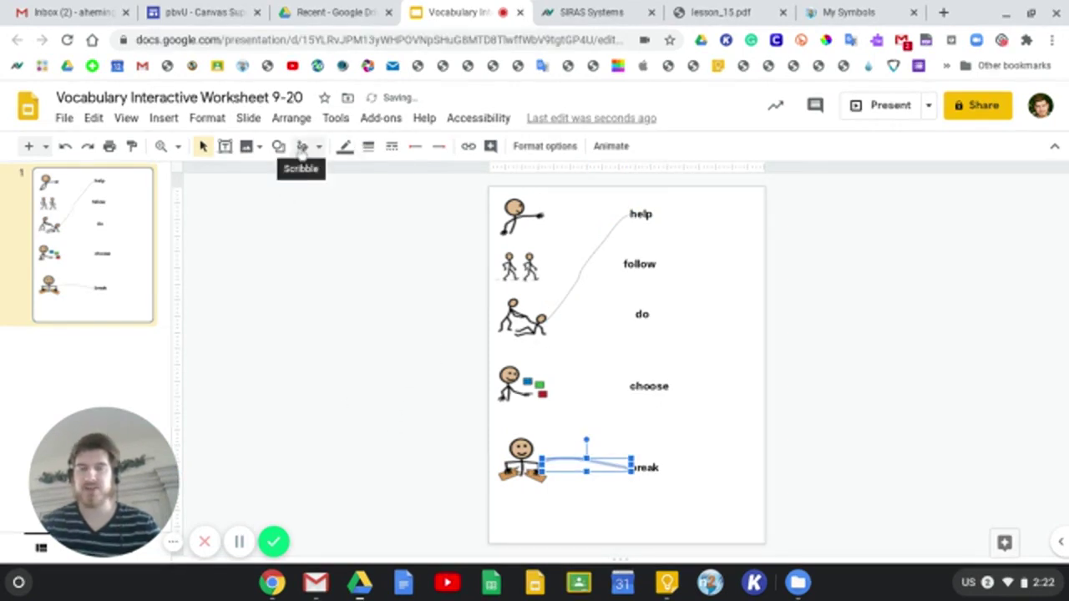
left_click(302, 149)
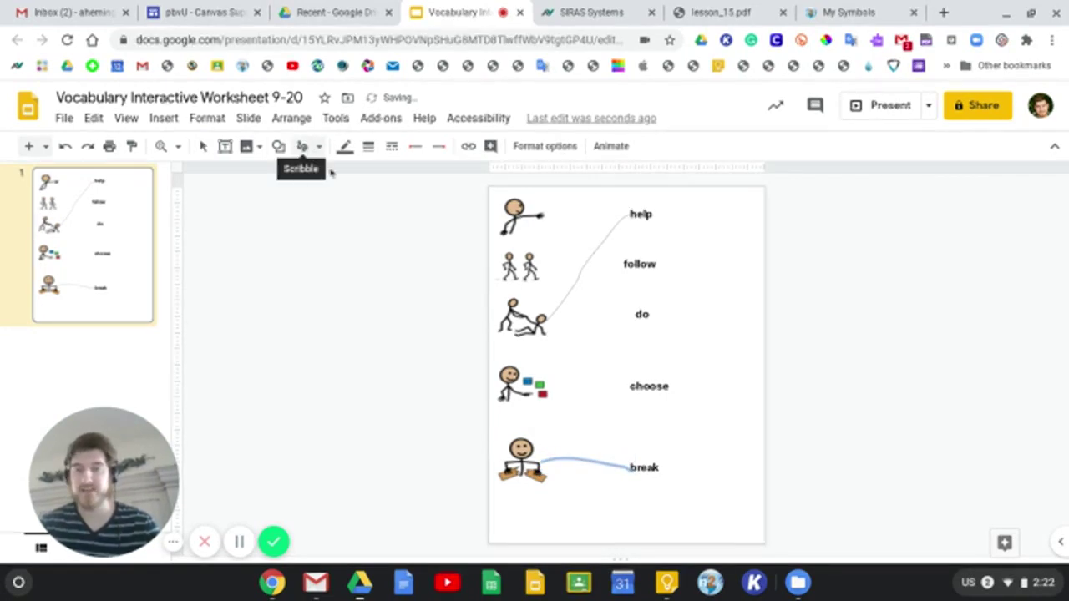
key("Escape")
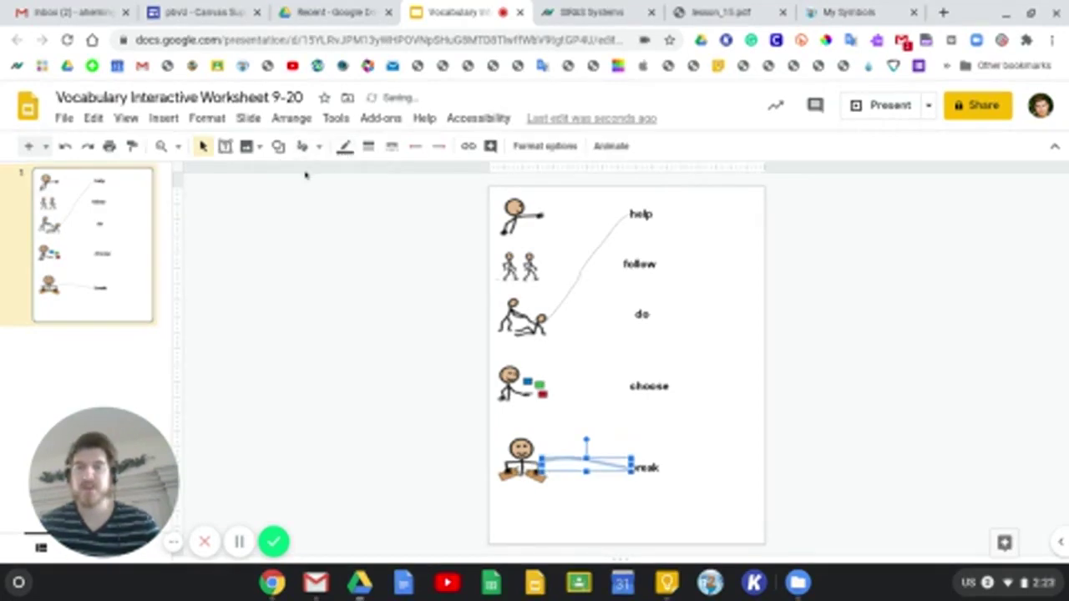
left_click(422, 326)
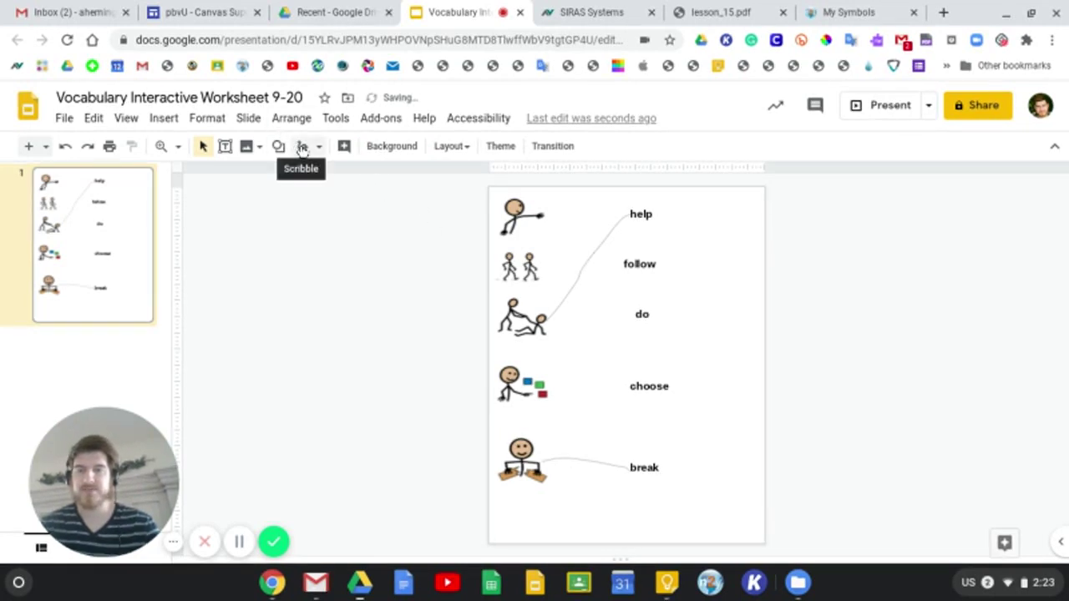
- Scribble a 4px line from the coloured-blocks picture to 'choose'
left_click(302, 147)
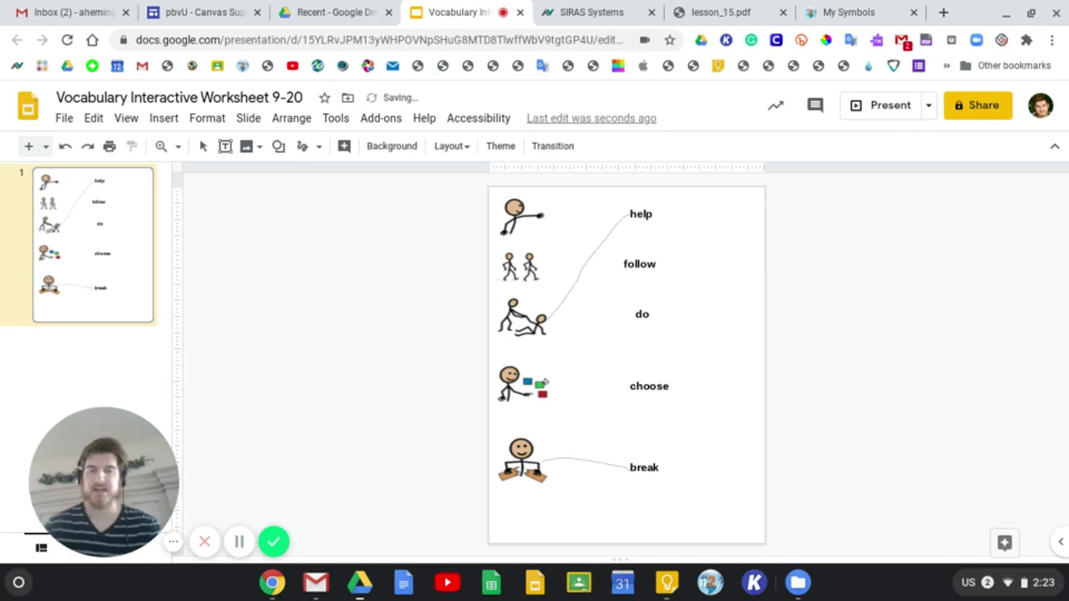
left_click_drag(543, 381, 624, 387)
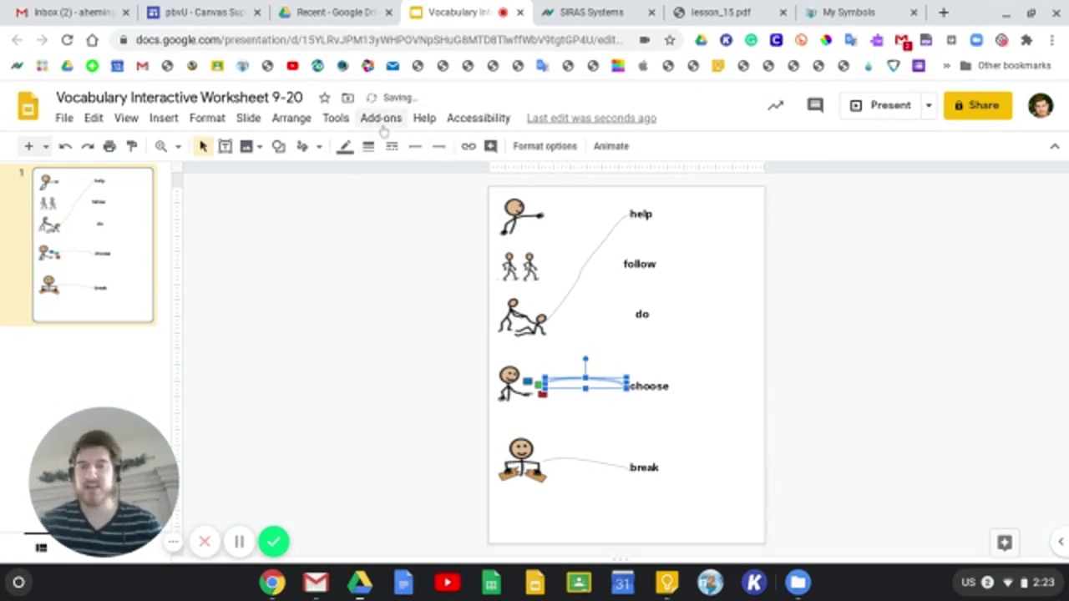
left_click(368, 147)
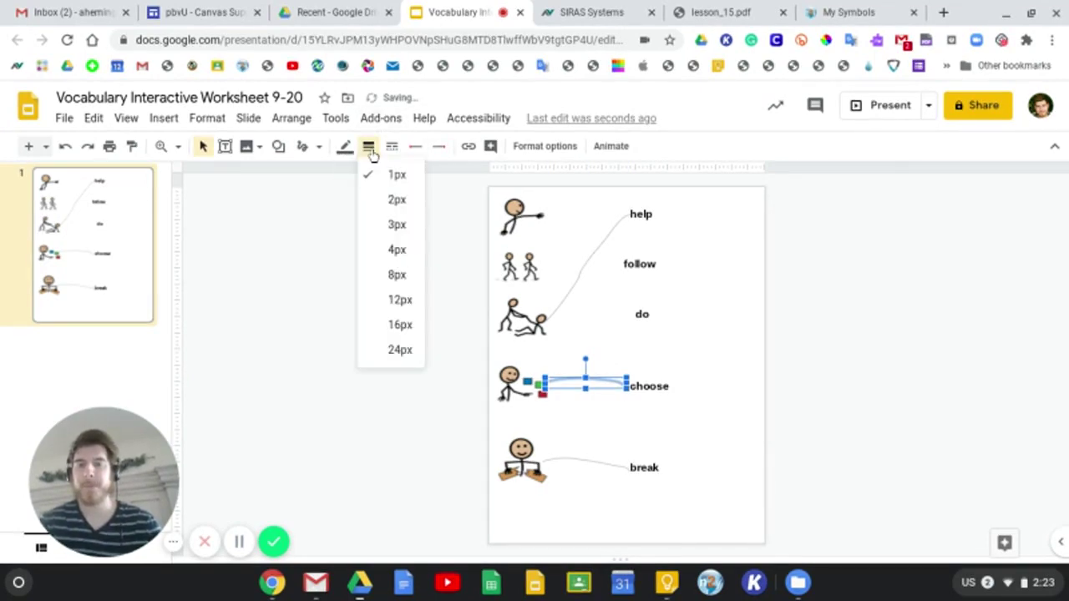
left_click(396, 253)
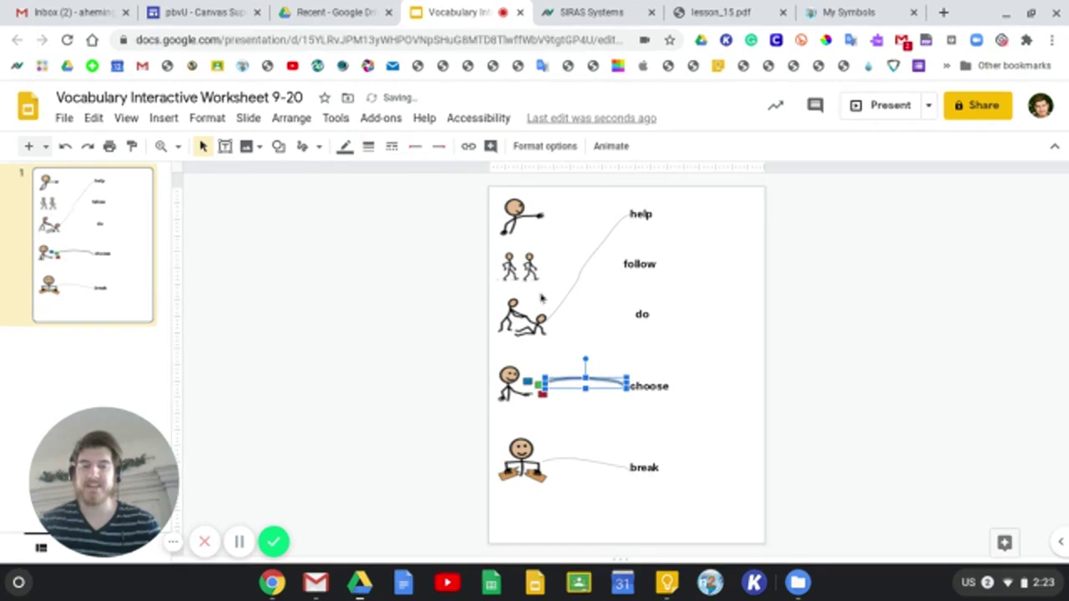
left_click(778, 369)
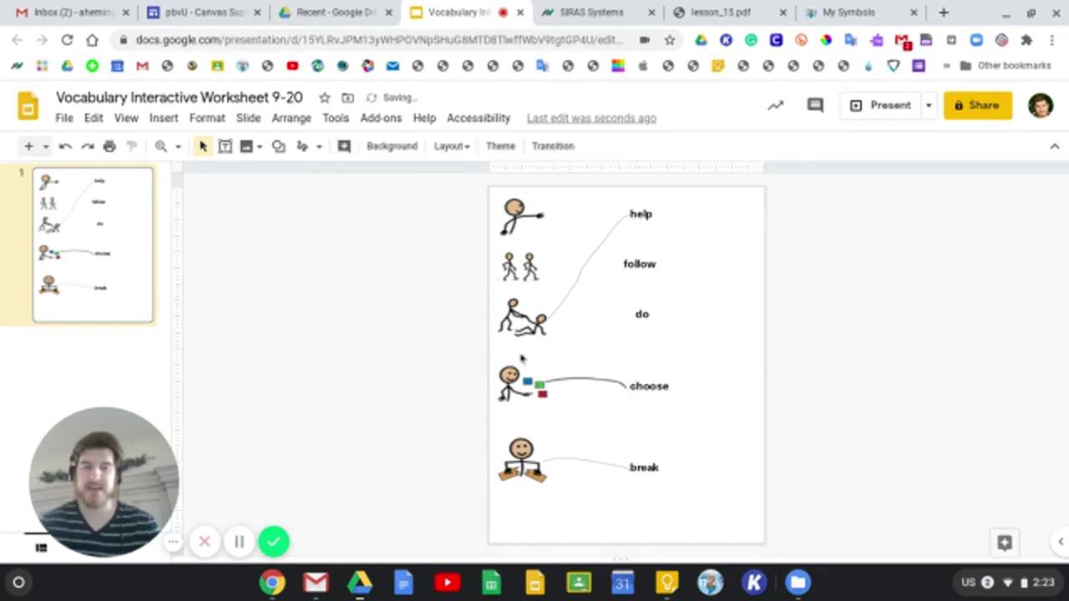